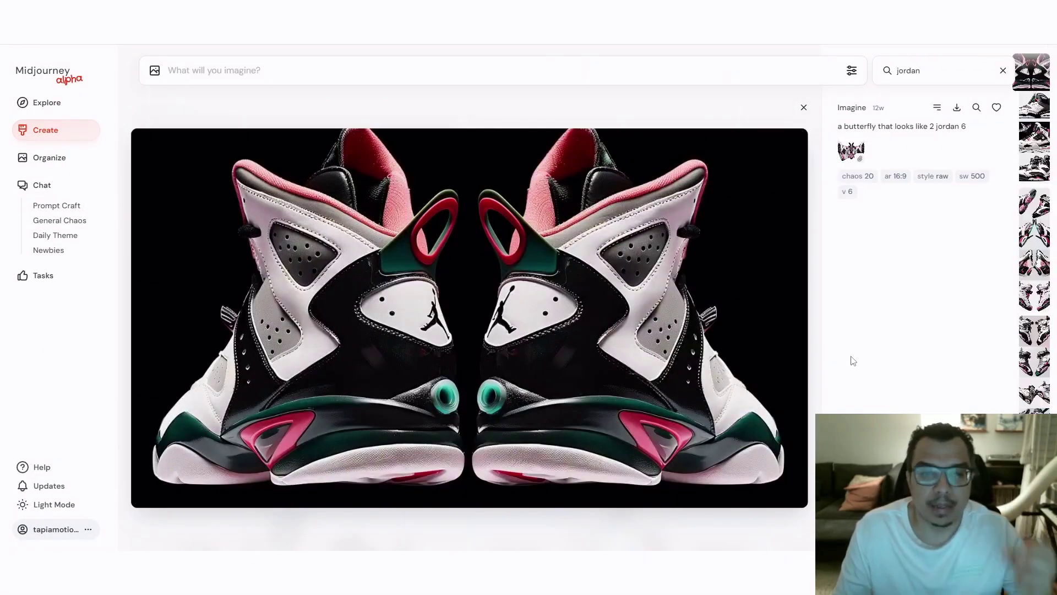
Step through the earlier generations to the mirrored Jordan 6 pair from 'a butterfly, jordan 6' with sw 1000
key("Right")
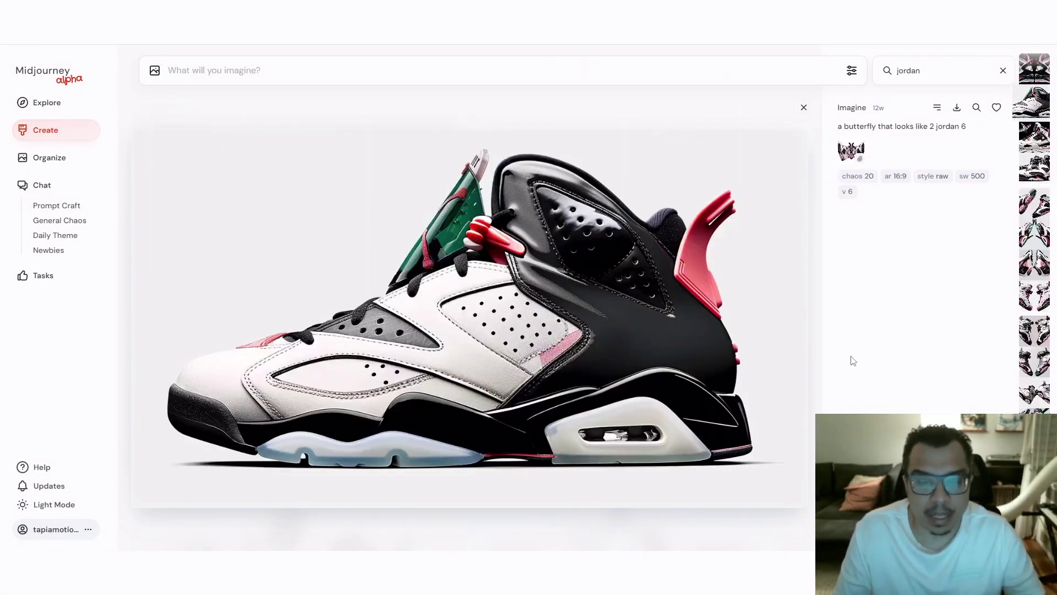
key("Right")
key("Right")
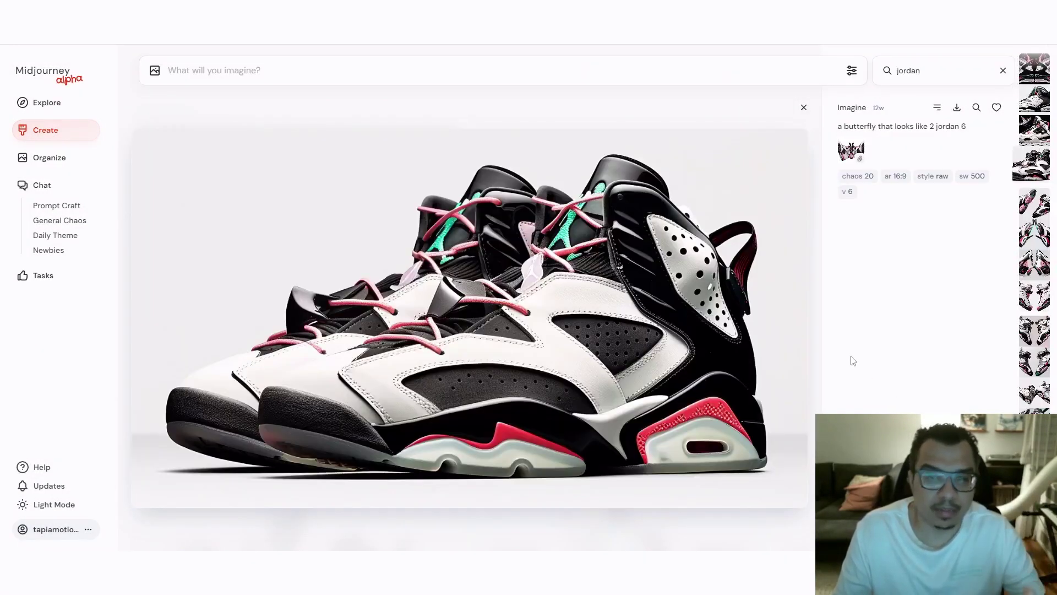
key("Right")
key("Right")
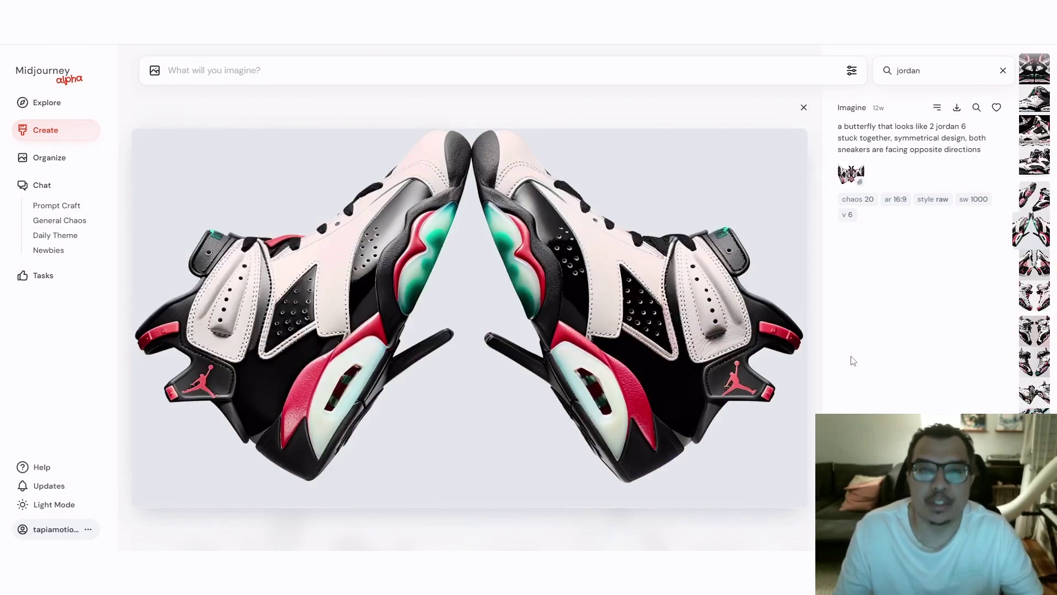
key("Right")
key("Right")
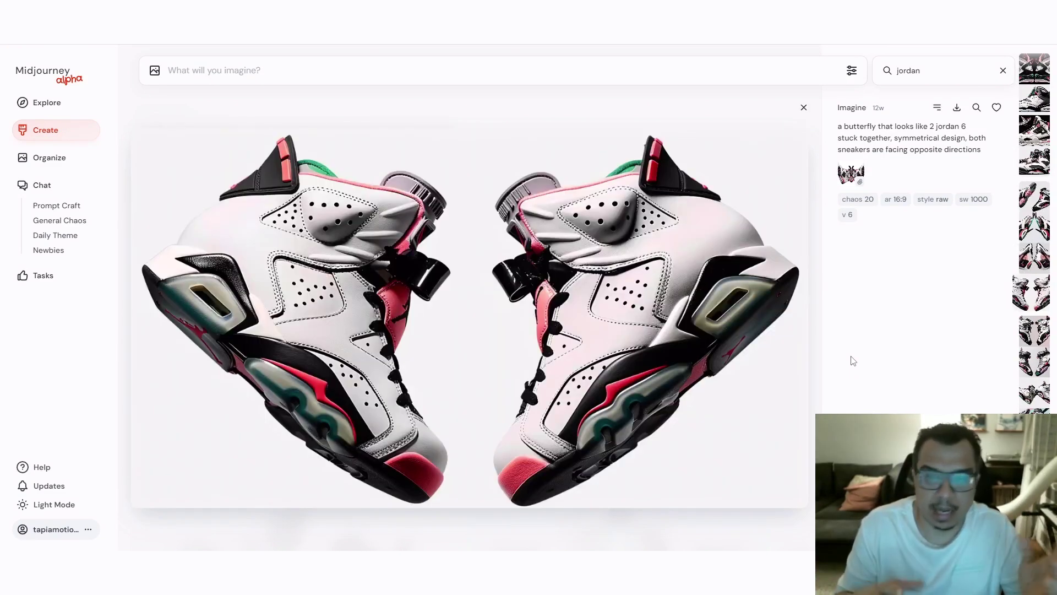
key("Right")
key("Right")
key("Right")
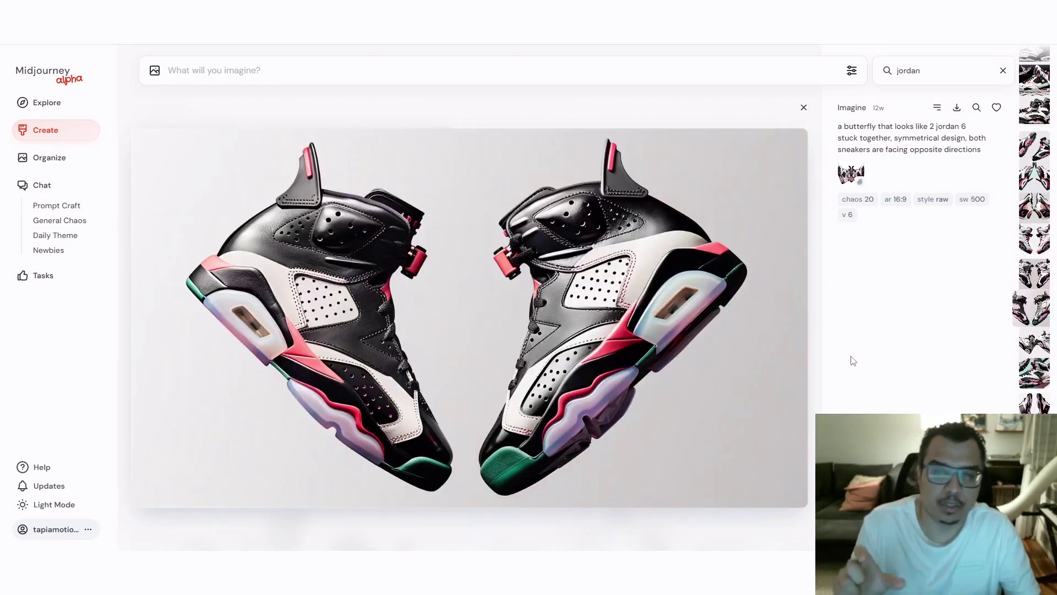
key("Right")
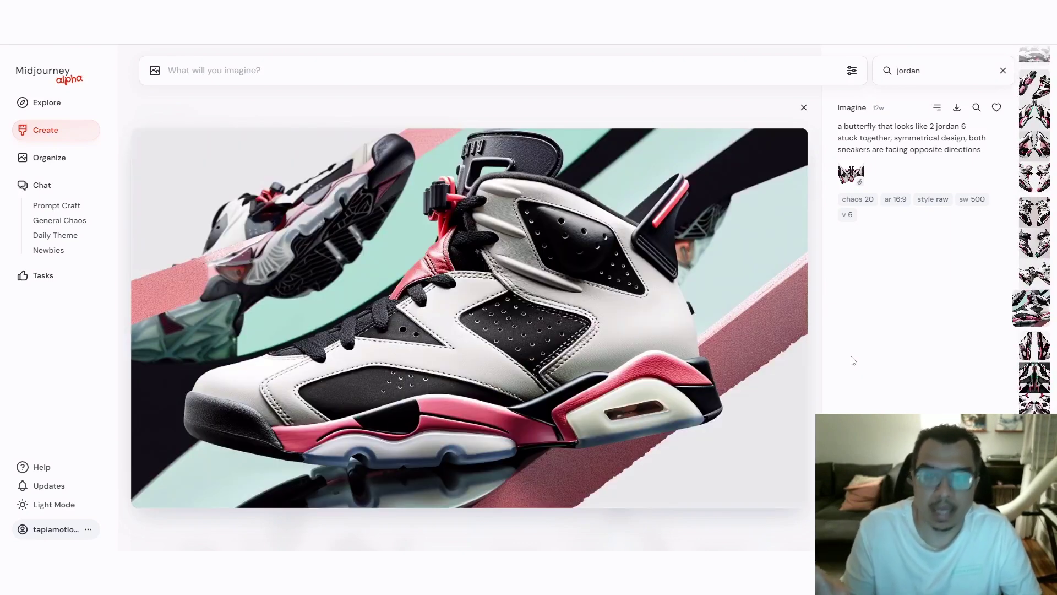
key("Right")
key("Right")
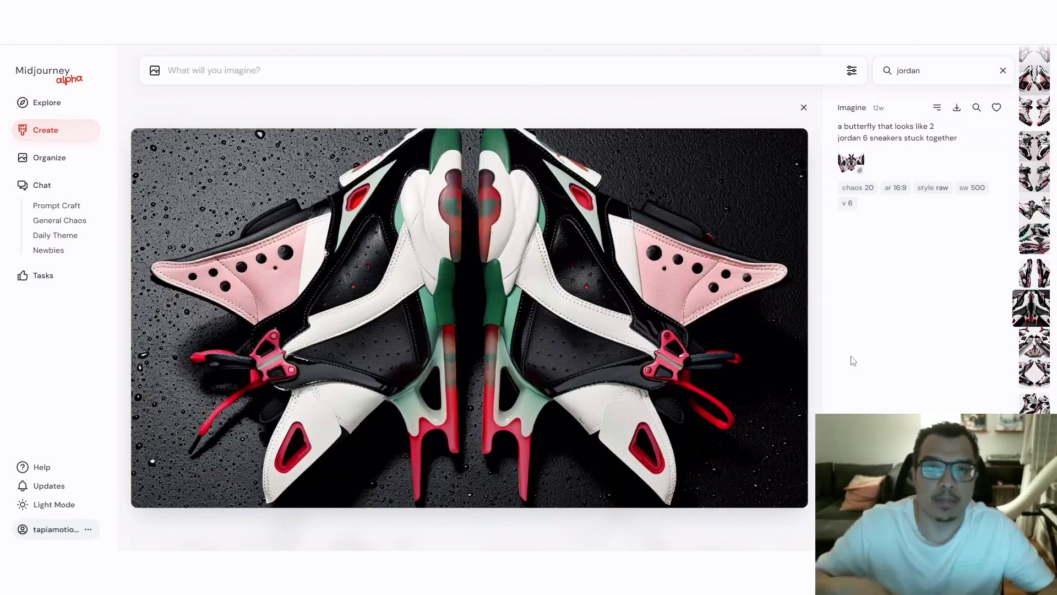
key("Right")
key("Right")
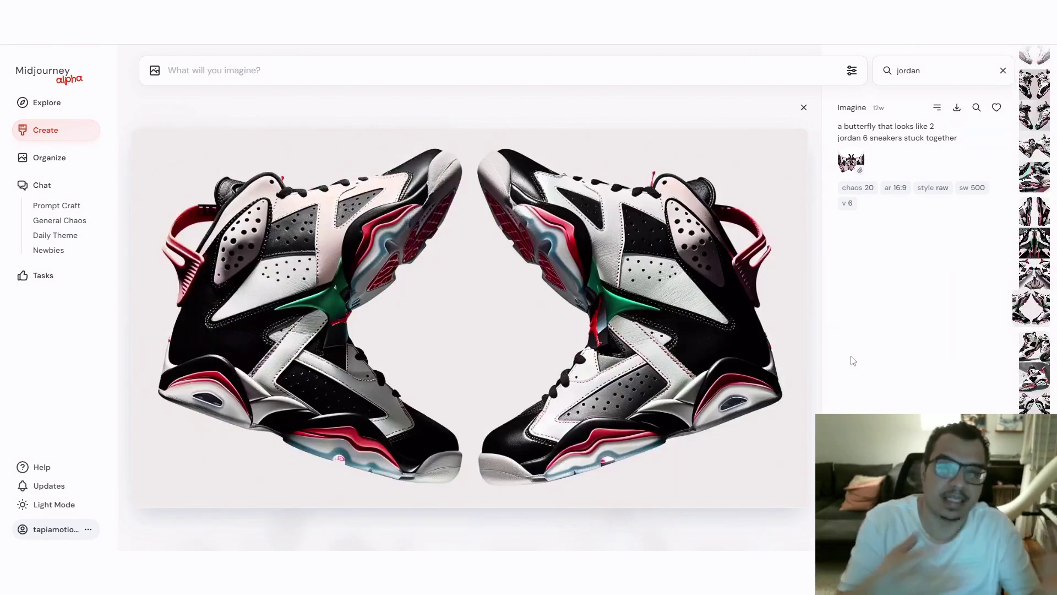
key("Right")
key("Right")
key("Right")
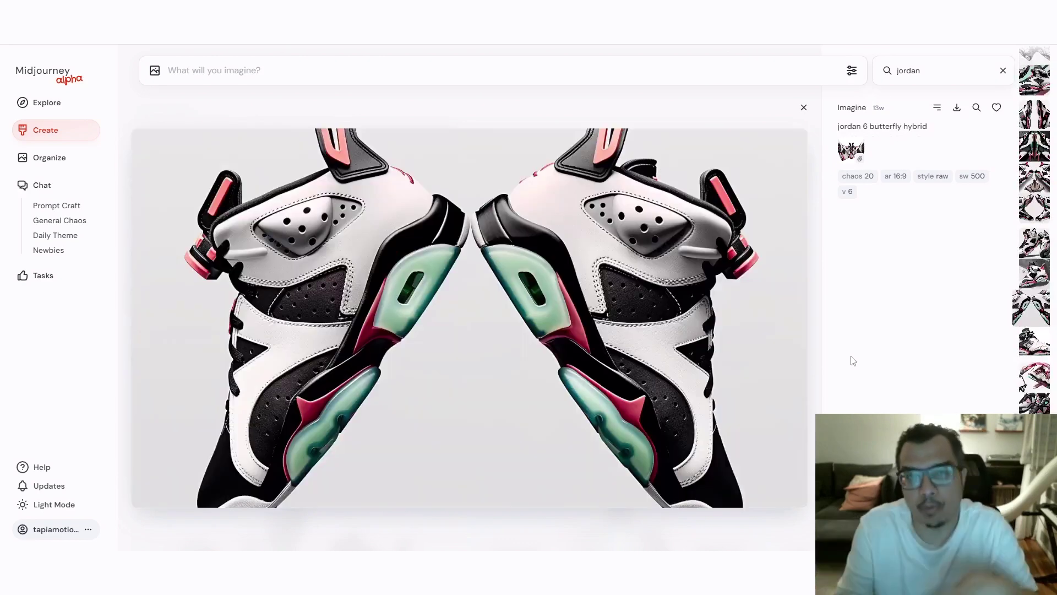
key("Right")
key("Right")
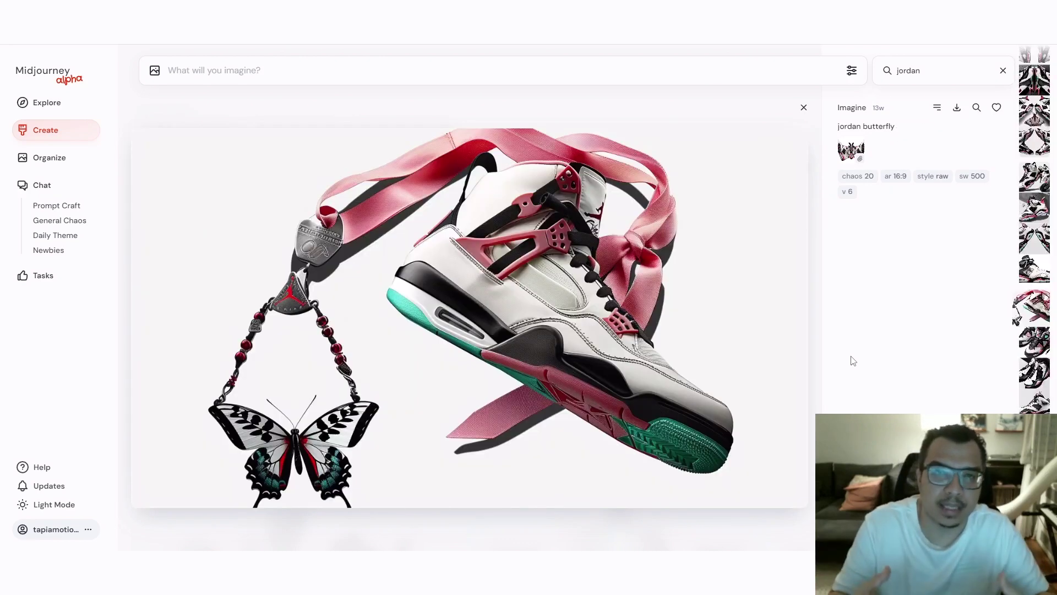
key("Right")
key("Right")
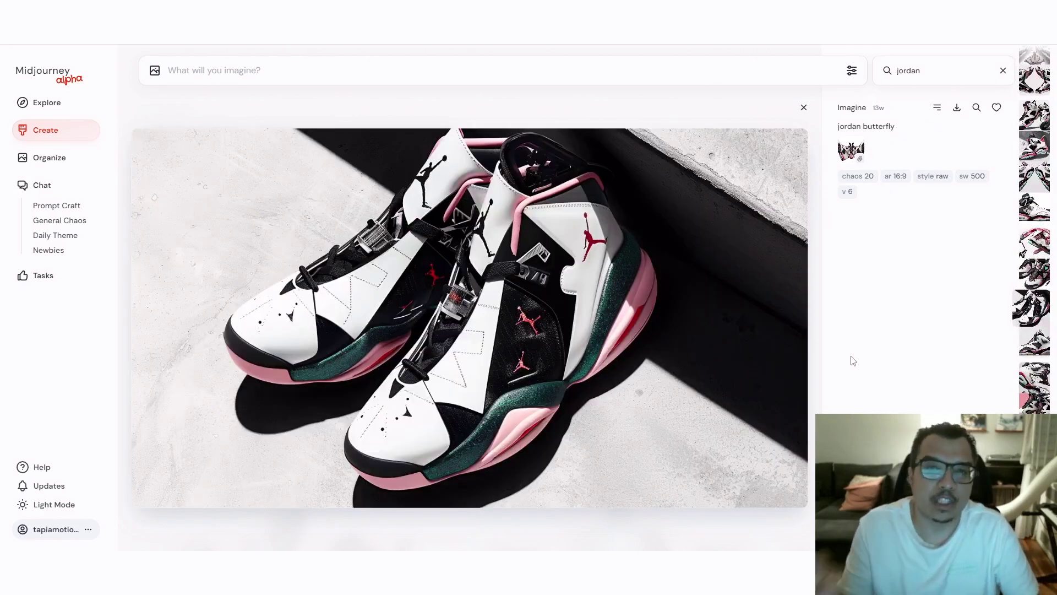
key("Right")
key("Right")
key("Right")
key("Right")
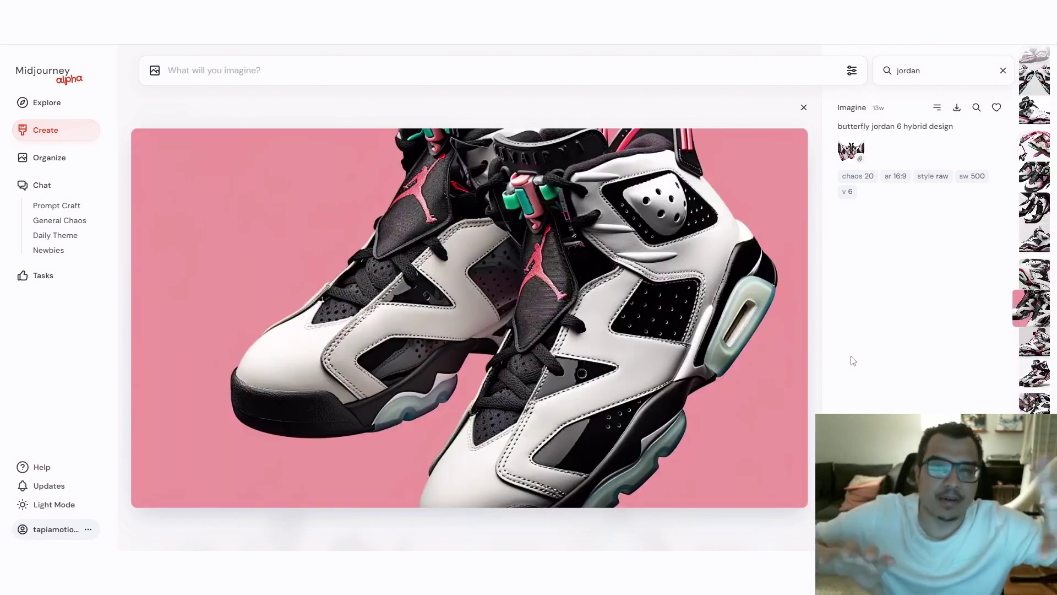
key("Right")
key("Right")
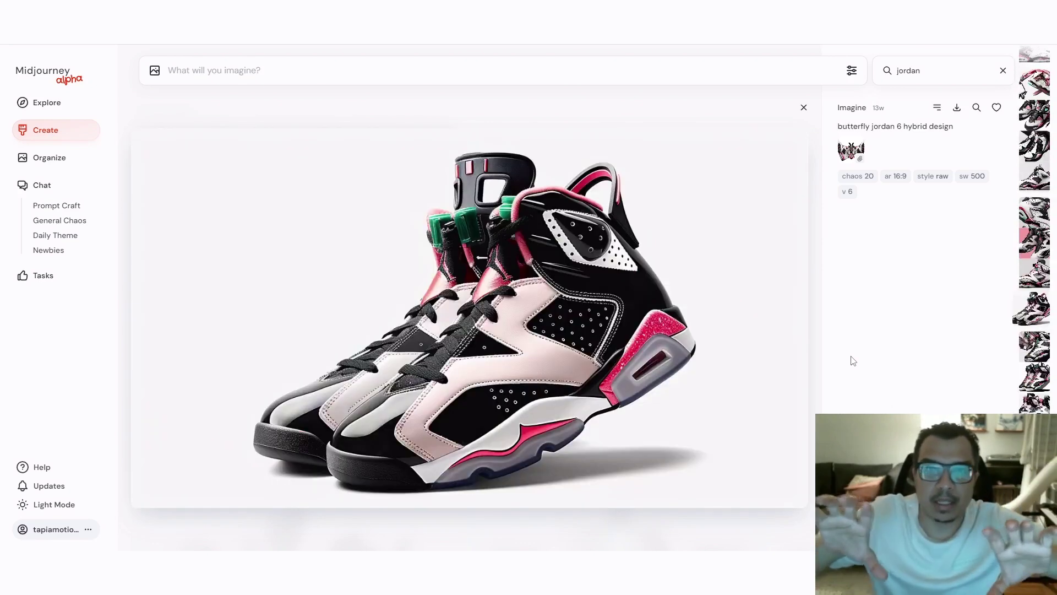
key("Right")
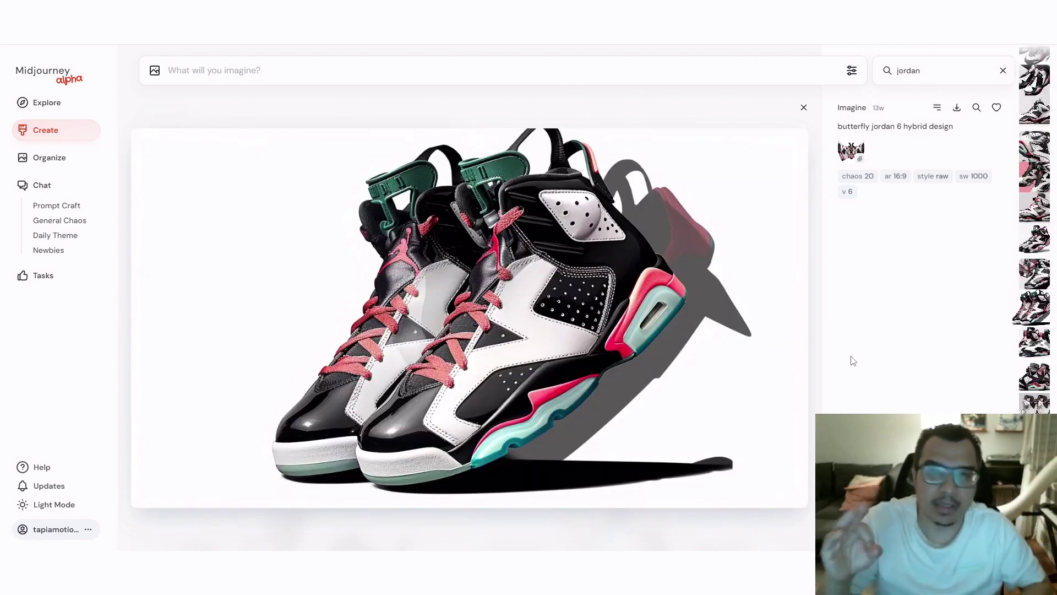
key("Right")
key("Right")
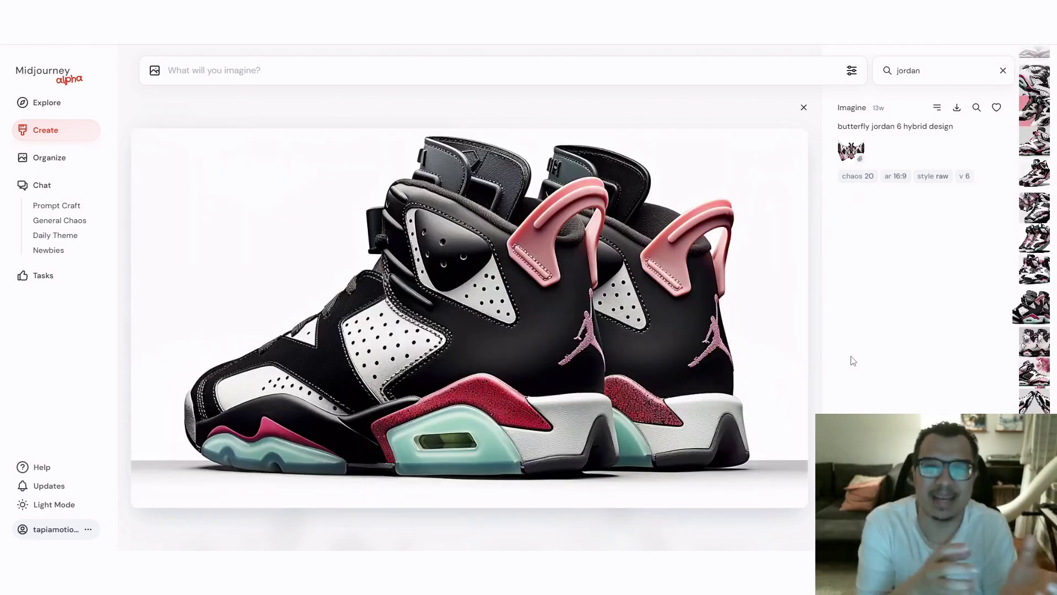
key("Right")
key("Right")
key("Right")
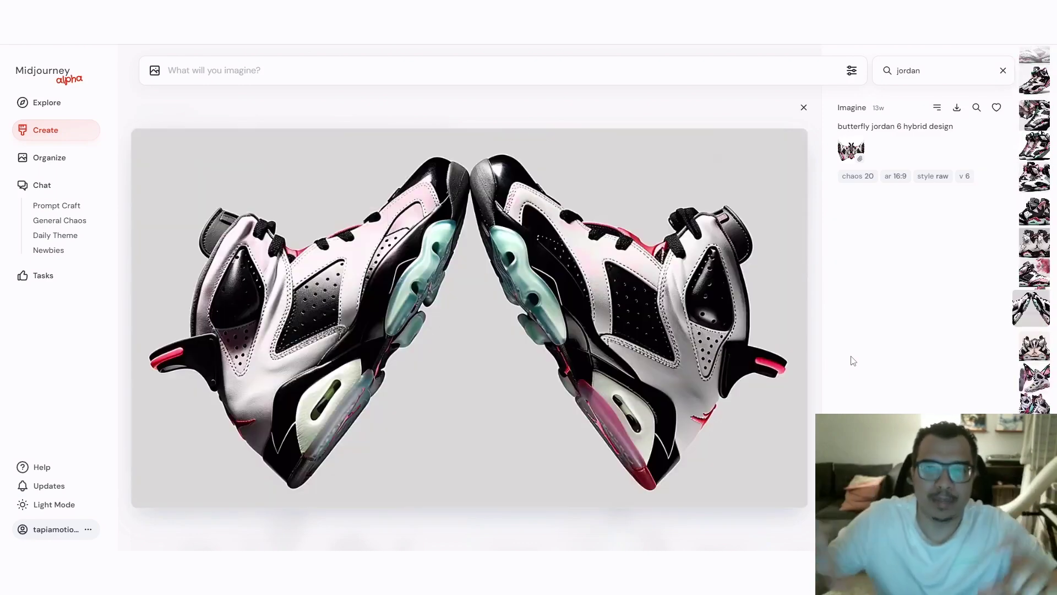
key("Right")
key("Right")
key("Right")
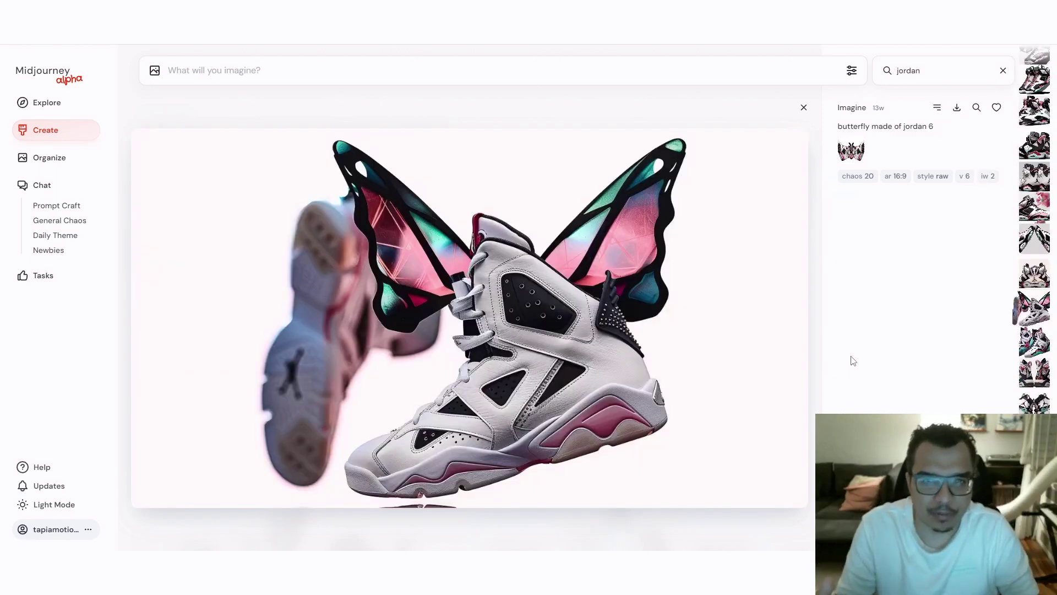
key("Right")
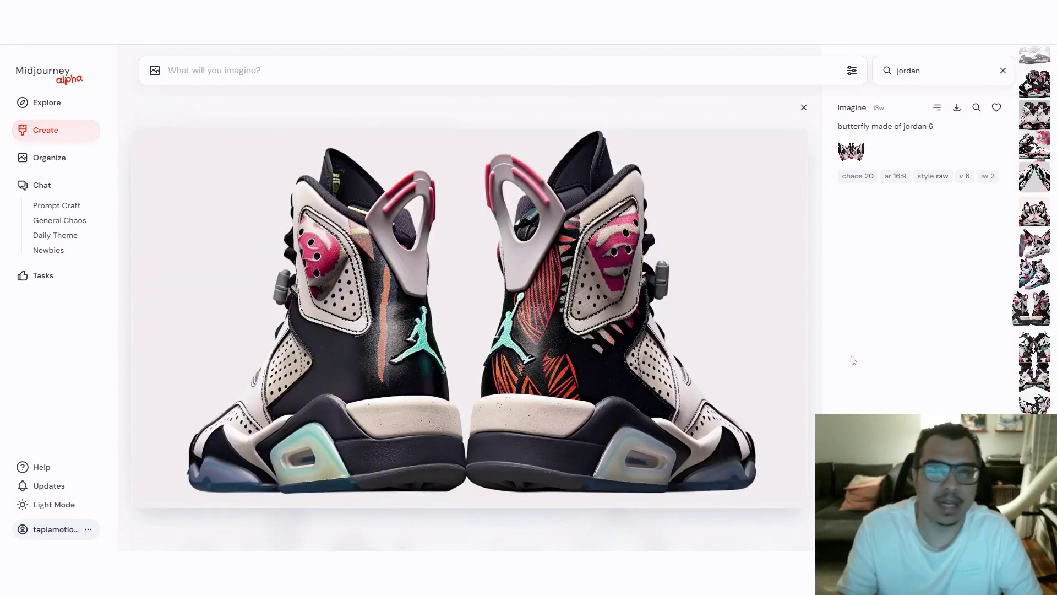
key("Right")
key("Right")
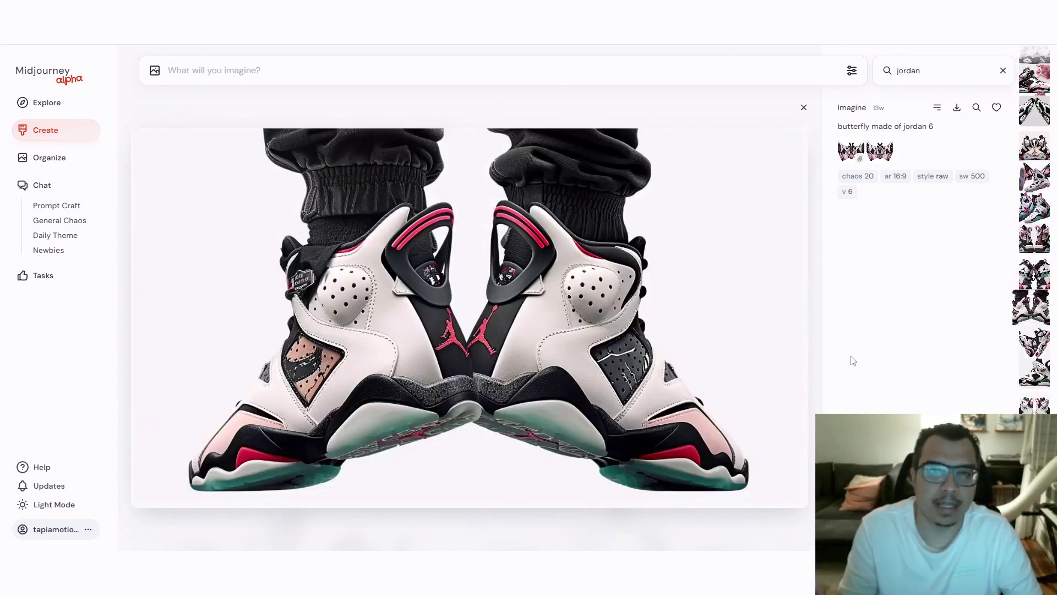
key("Right")
key("Right")
key("Right")
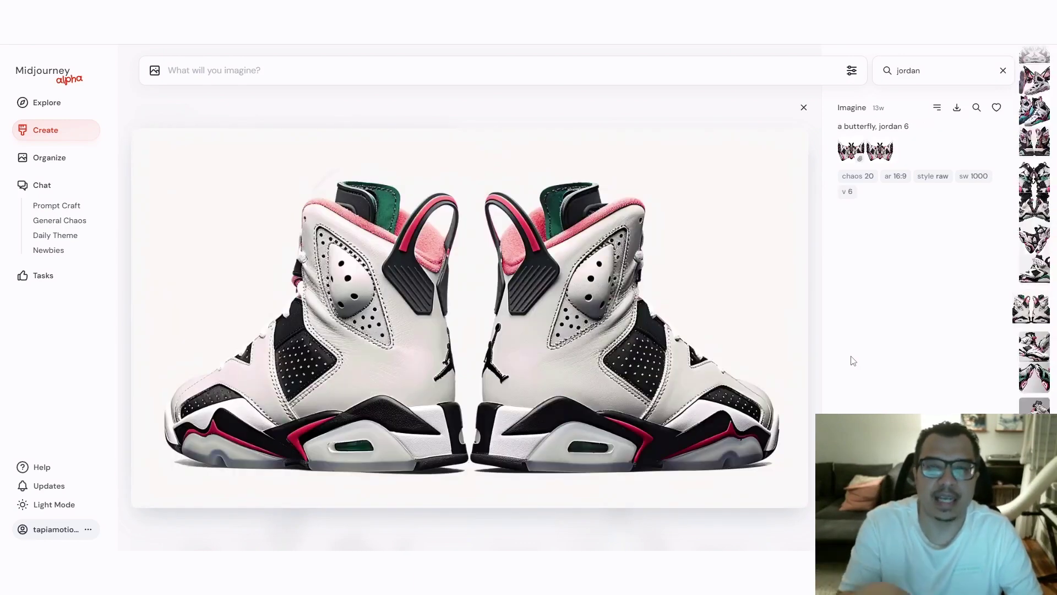
key("Right")
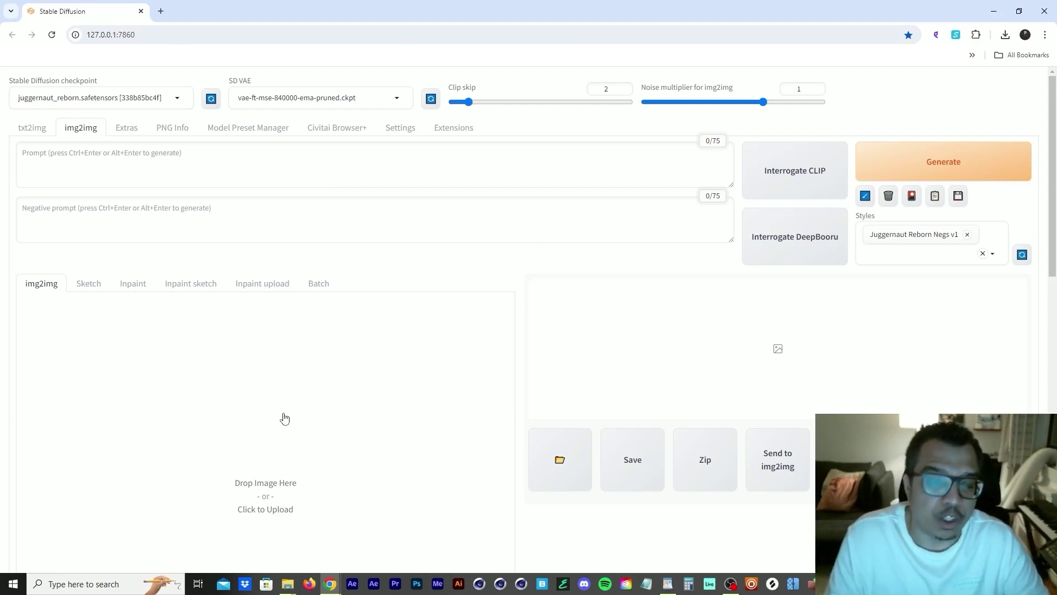
Preview the butterfly sneaker PNG in File Explorer and drag it into the img2img image box
scroll(322, 313, "down", 3)
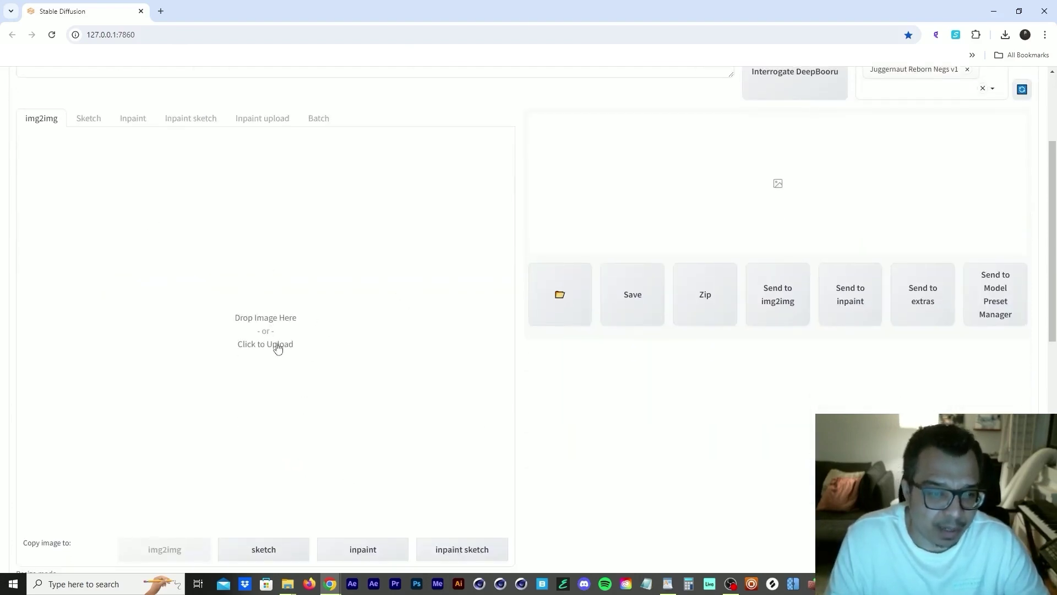
scroll(330, 336, "up", 3)
key("alt+Tab")
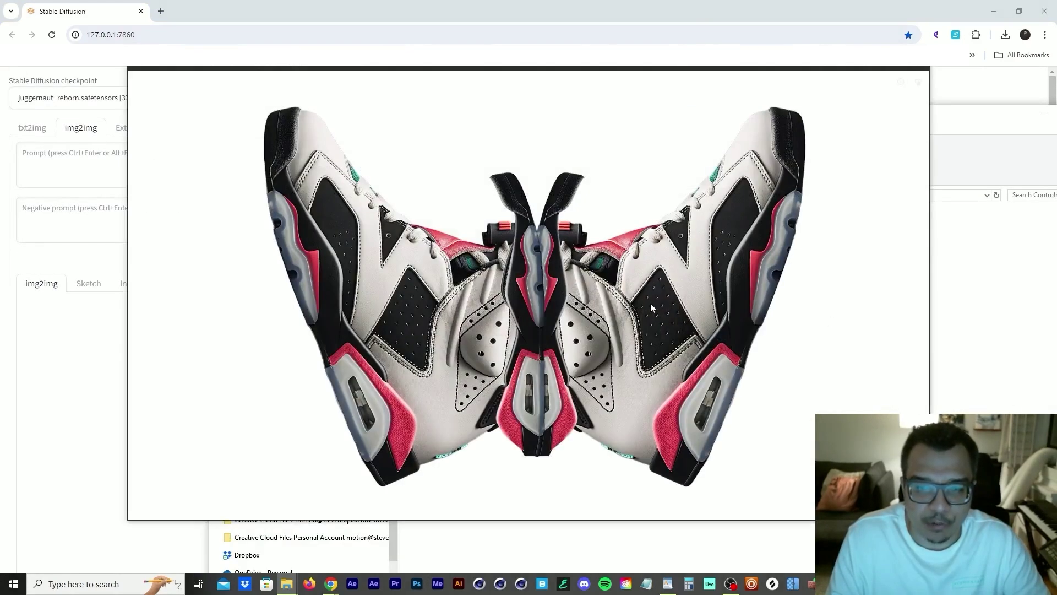
key("space")
left_click_drag(472, 119, 804, 136)
left_click_drag(818, 325, 281, 524)
scroll(403, 425, "down", 4)
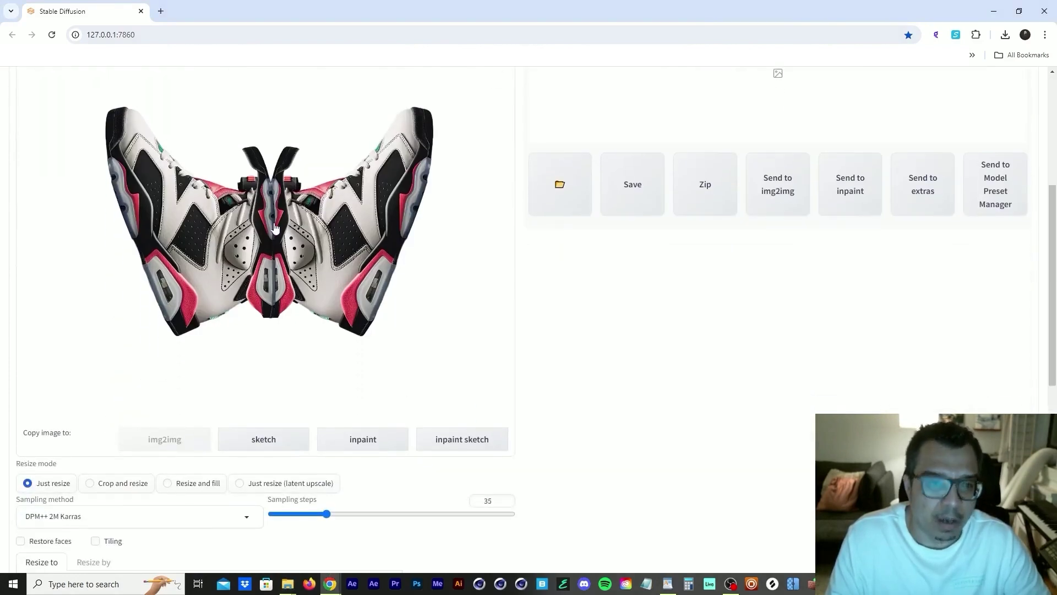
scroll(311, 336, "up", 5)
scroll(311, 336, "down", 3)
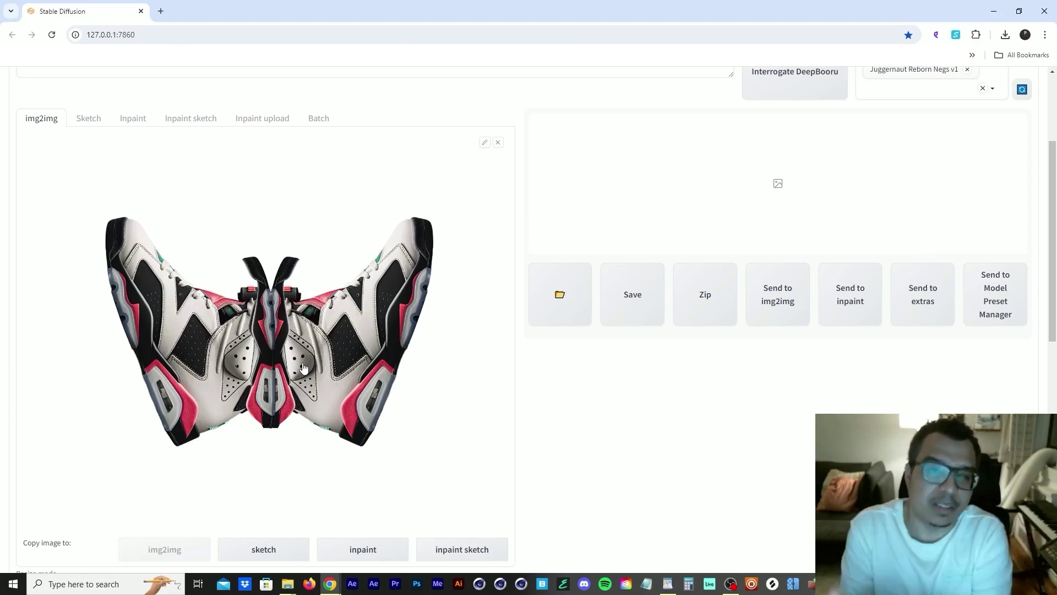
scroll(303, 368, "up", 1)
scroll(330, 352, "down", 1)
Paste 'masterpiece, high quality, photo of a butterfly with wings that look like jordan 6 retro' as the prompt
scroll(351, 333, "up", 3)
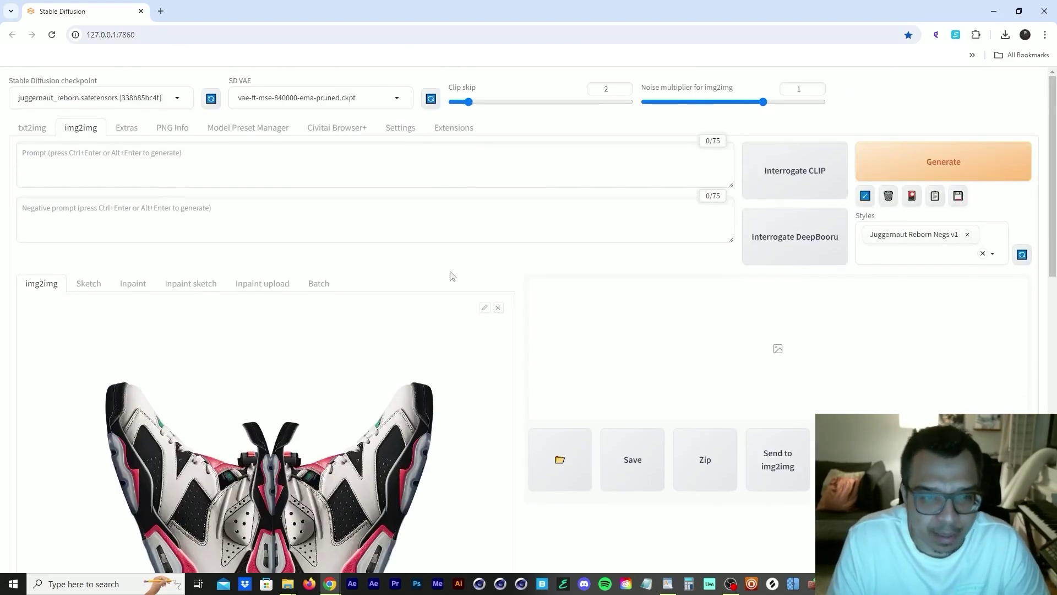
left_click(667, 584)
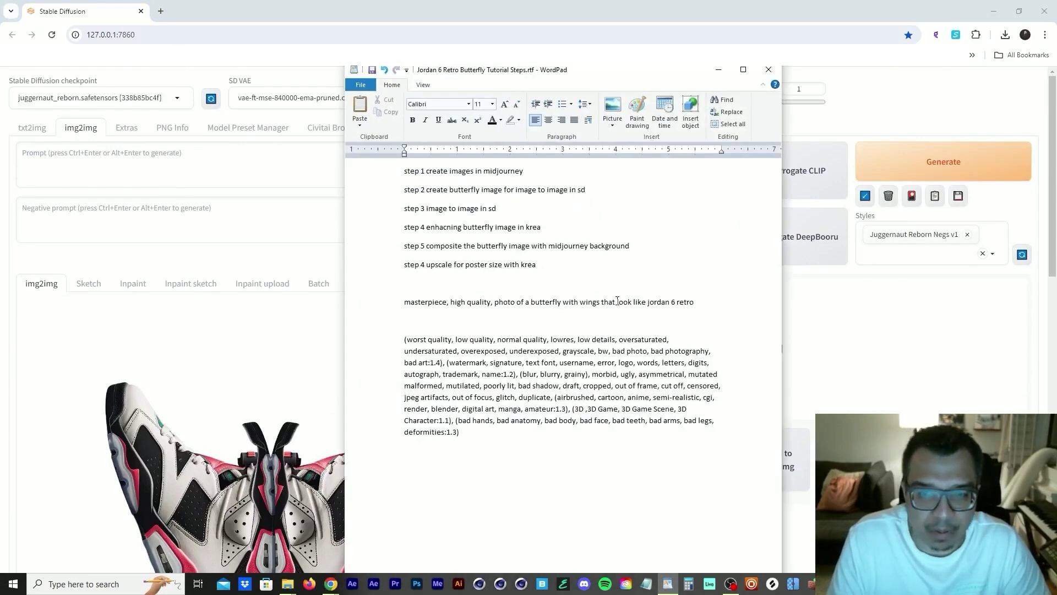
left_click_drag(697, 302, 318, 316)
key("ctrl+c")
left_click(163, 167)
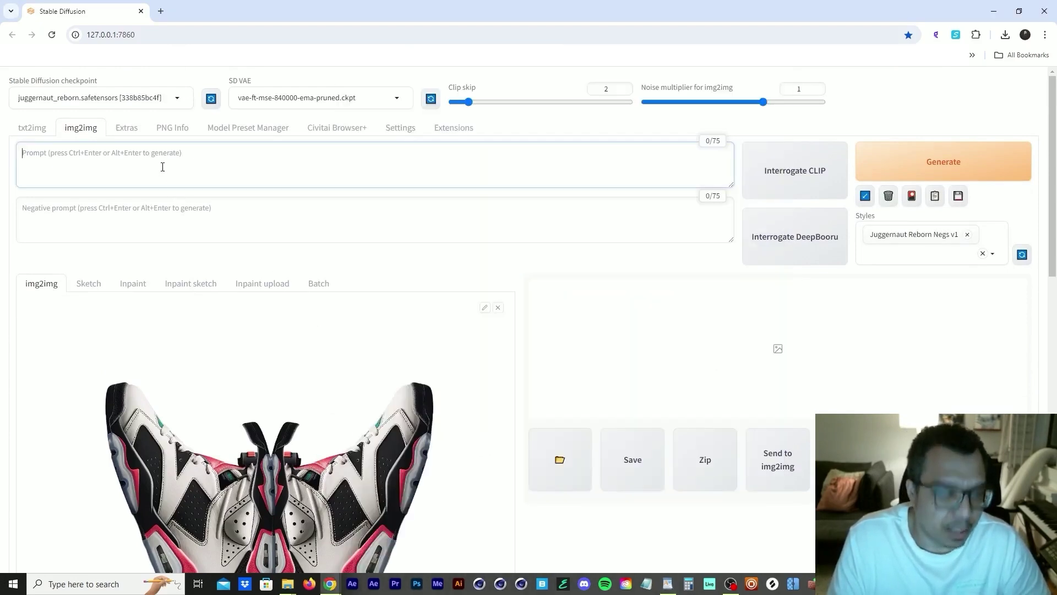
key("ctrl+v")
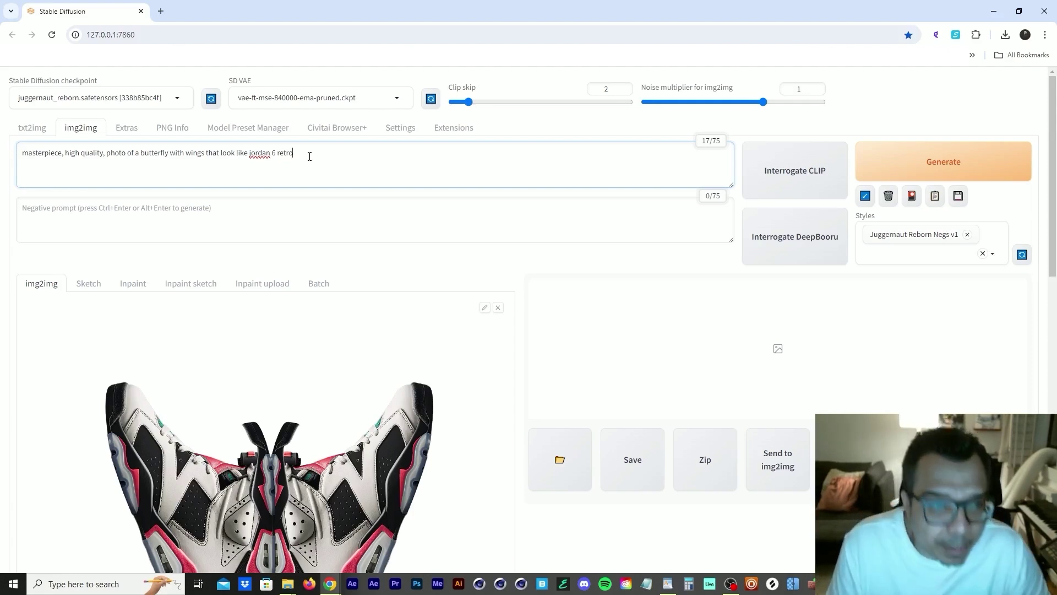
Remove the Juggernaut Reborn Negs v1 style and paste the notes' 'worst quality, low quality…' negative prompt
left_click(967, 235)
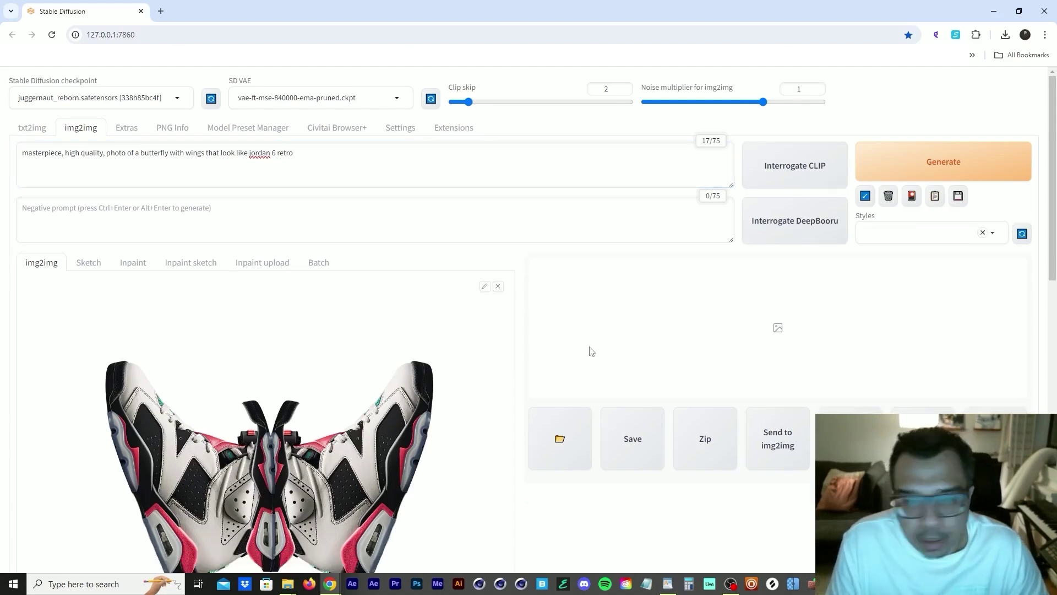
key("alt+Tab")
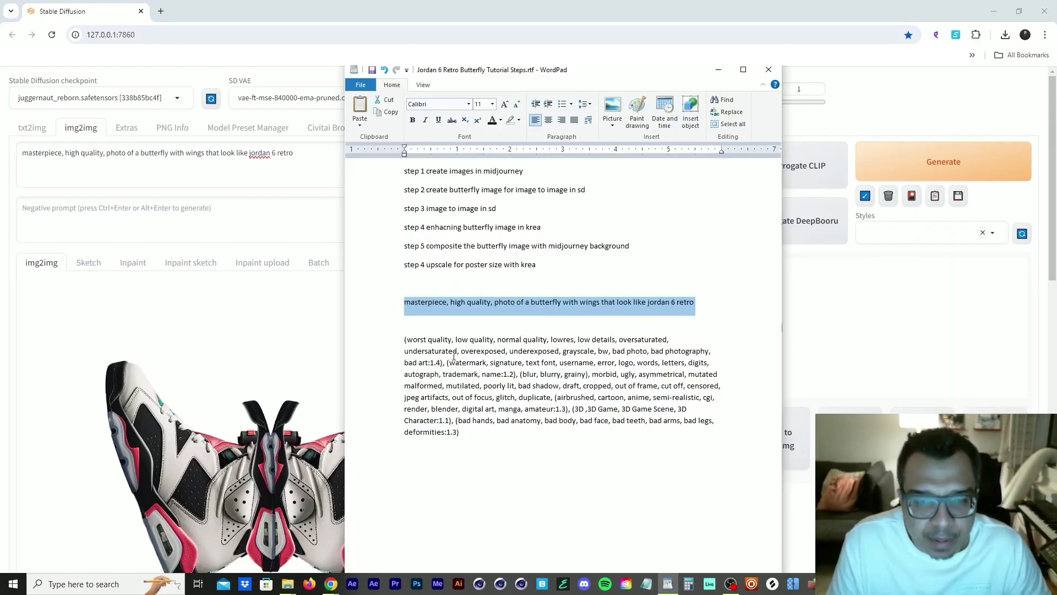
left_click_drag(397, 340, 533, 437)
key("ctrl+c")
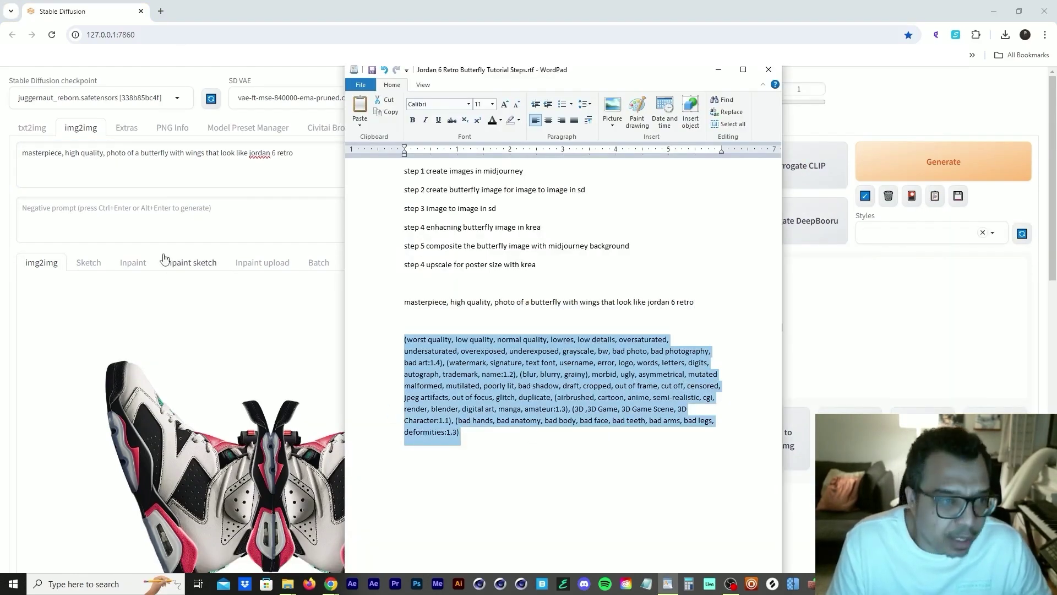
left_click(152, 221)
key("ctrl+v")
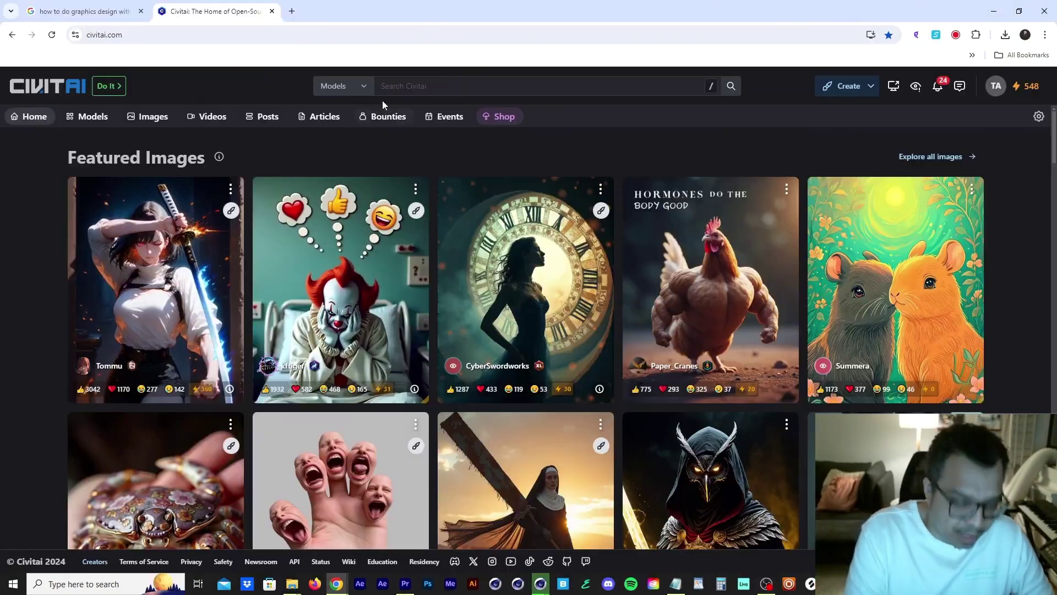
Search Civitai for 'juggernaut' and open the Juggernaut Reborn SD 1.5 checkpoint page
left_click(390, 88)
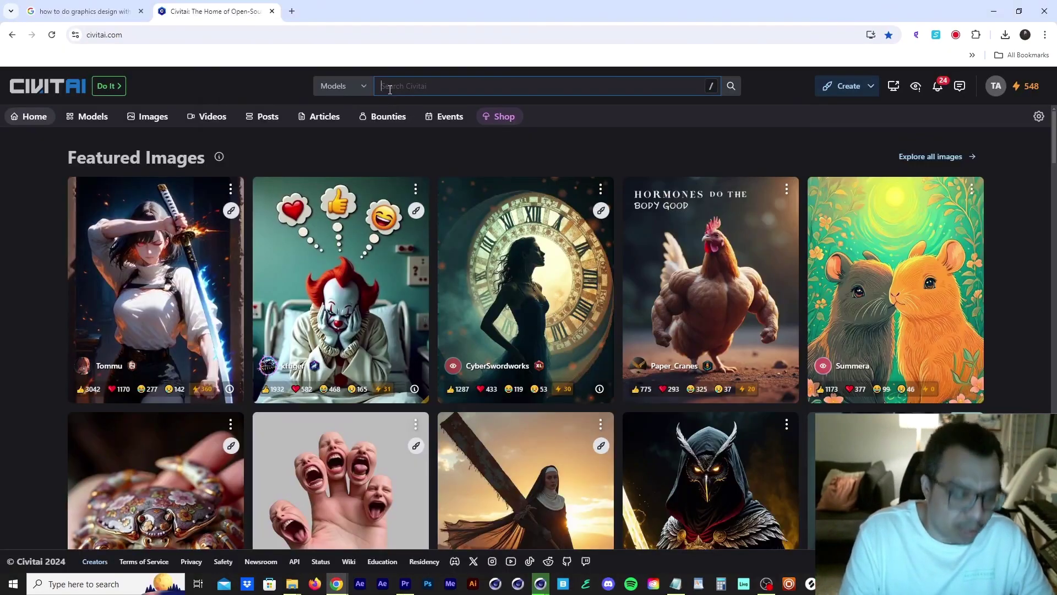
type("juggernaut")
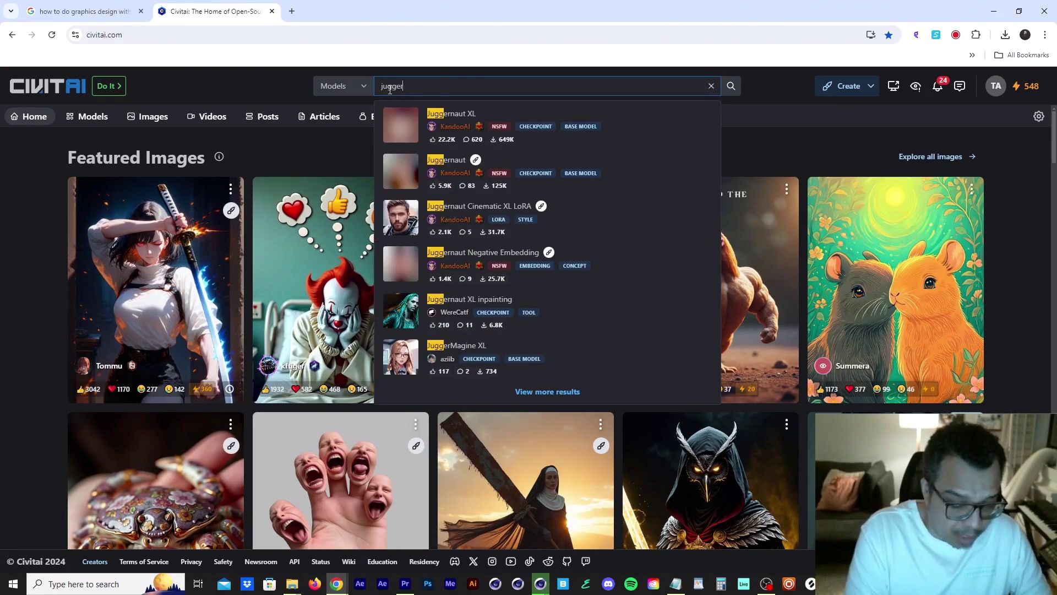
left_click(446, 159)
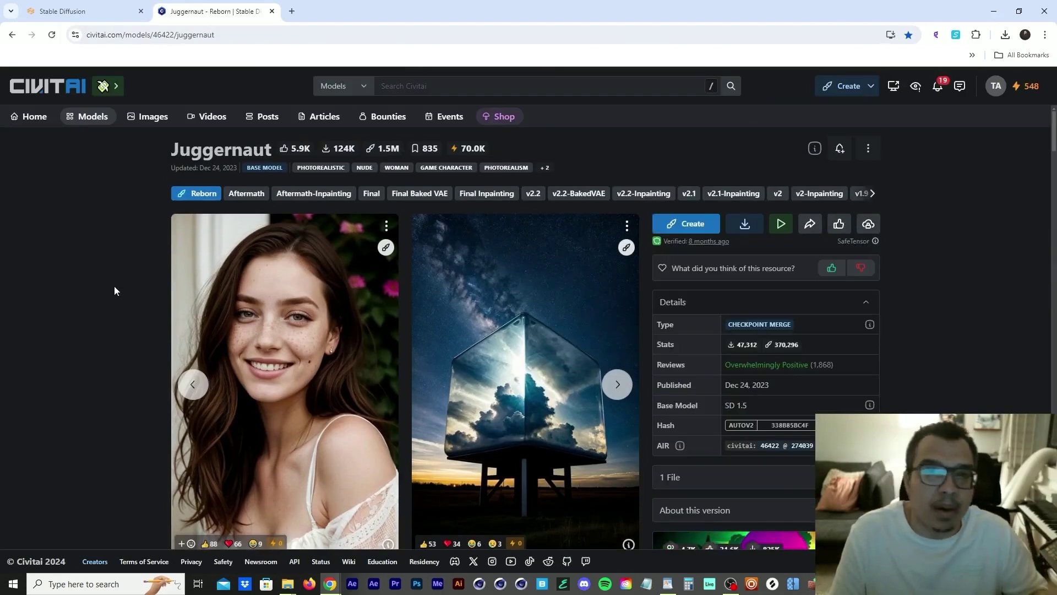
scroll(115, 287, "down", 3)
scroll(113, 291, "up", 3)
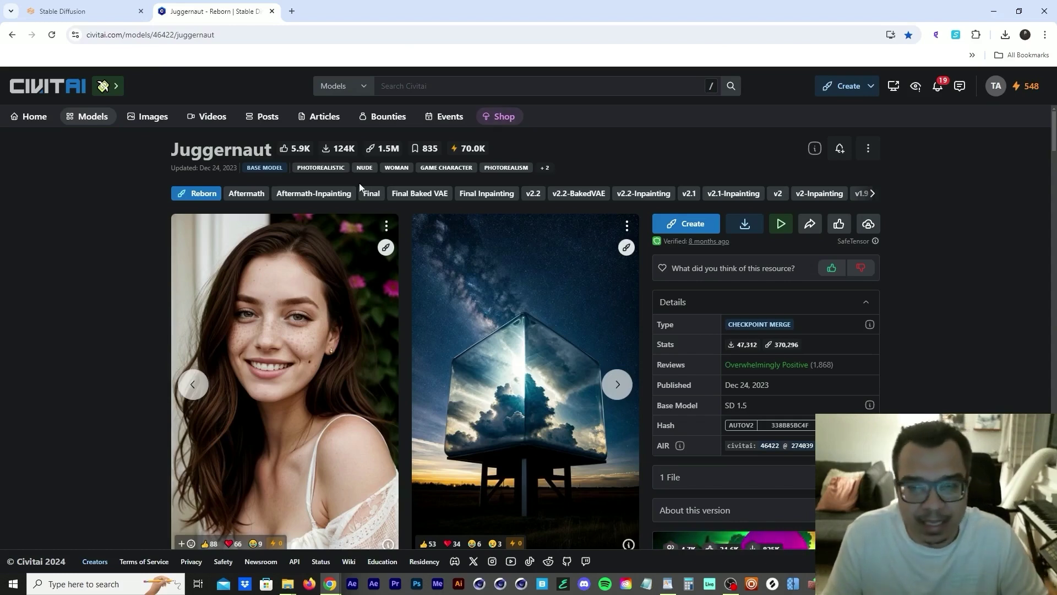
Expand the Juggernaut model description to reveal its full recommended settings
scroll(148, 454, "down", 5)
left_click(193, 460)
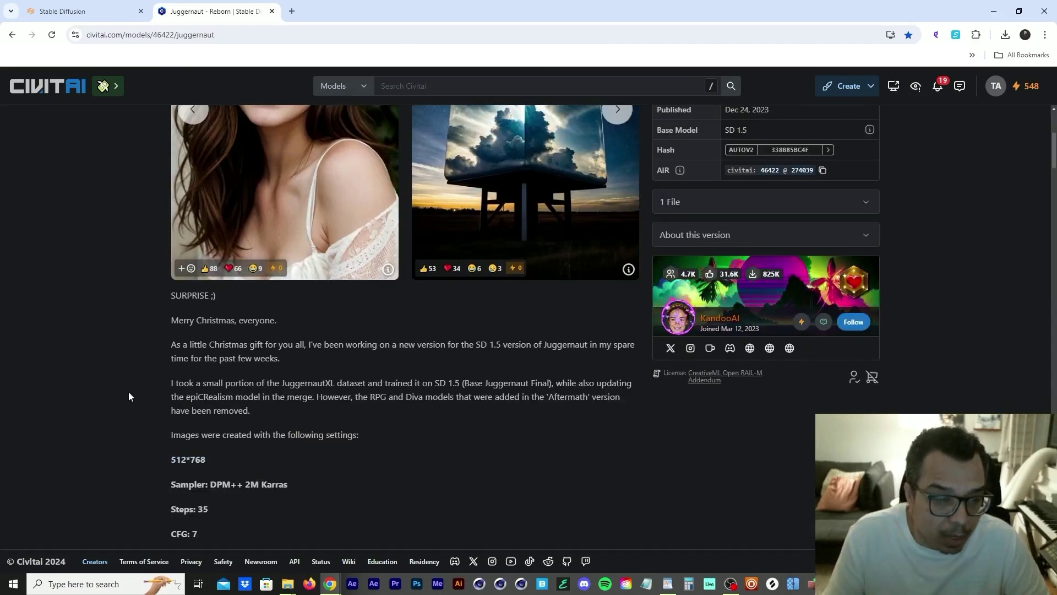
scroll(127, 389, "down", 3)
left_click_drag(169, 156, 504, 384)
left_click(308, 365)
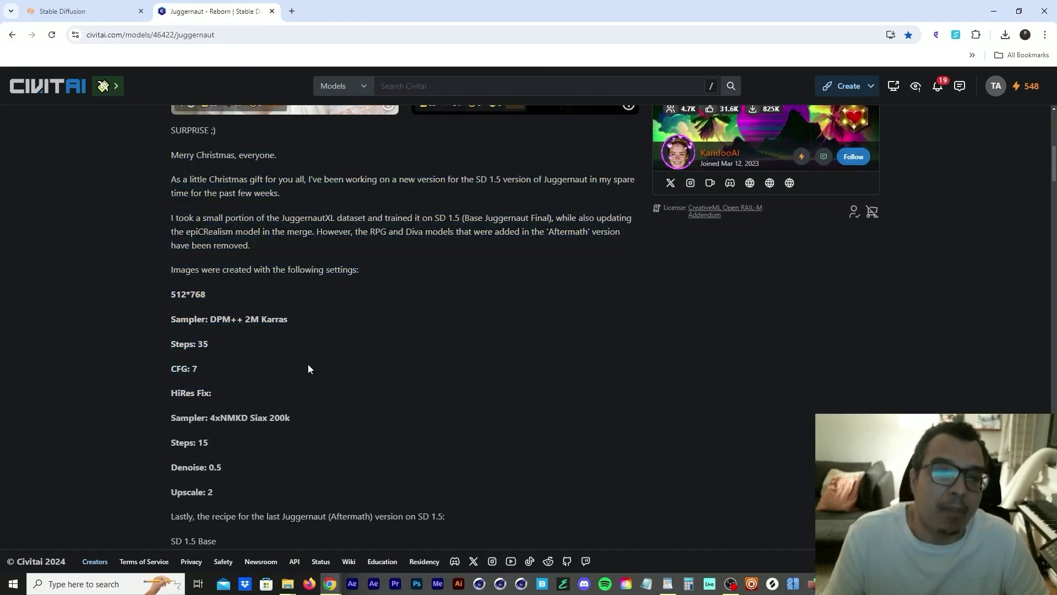
scroll(318, 370, "up", 4)
scroll(318, 375, "up", 3)
scroll(319, 355, "down", 7)
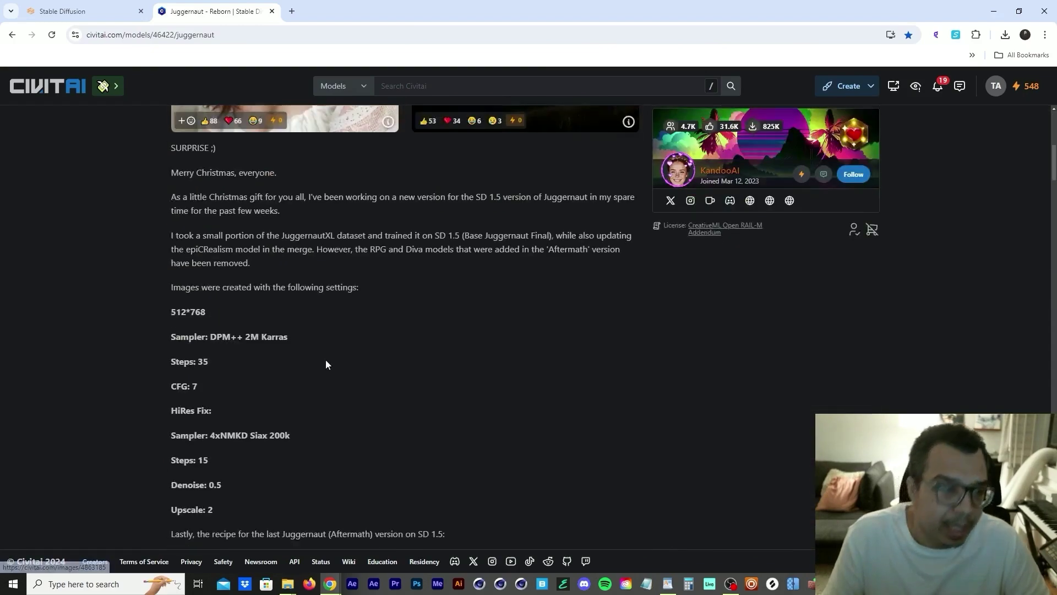
left_click_drag(170, 155, 500, 325)
scroll(422, 346, "up", 1)
scroll(441, 258, "down", 1)
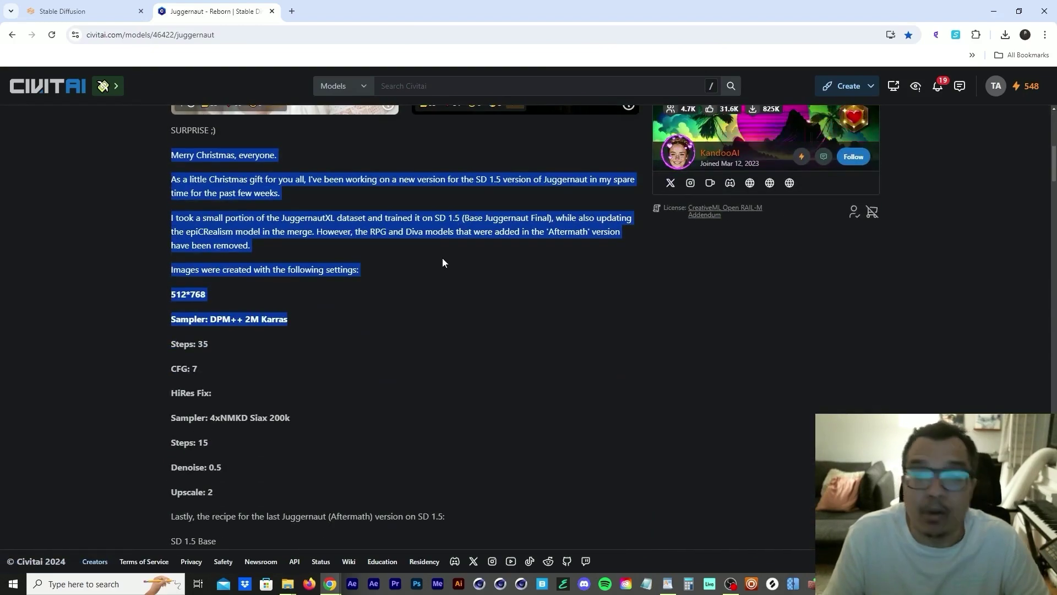
left_click(442, 259)
scroll(309, 196, "down", 3)
scroll(204, 221, "up", 2)
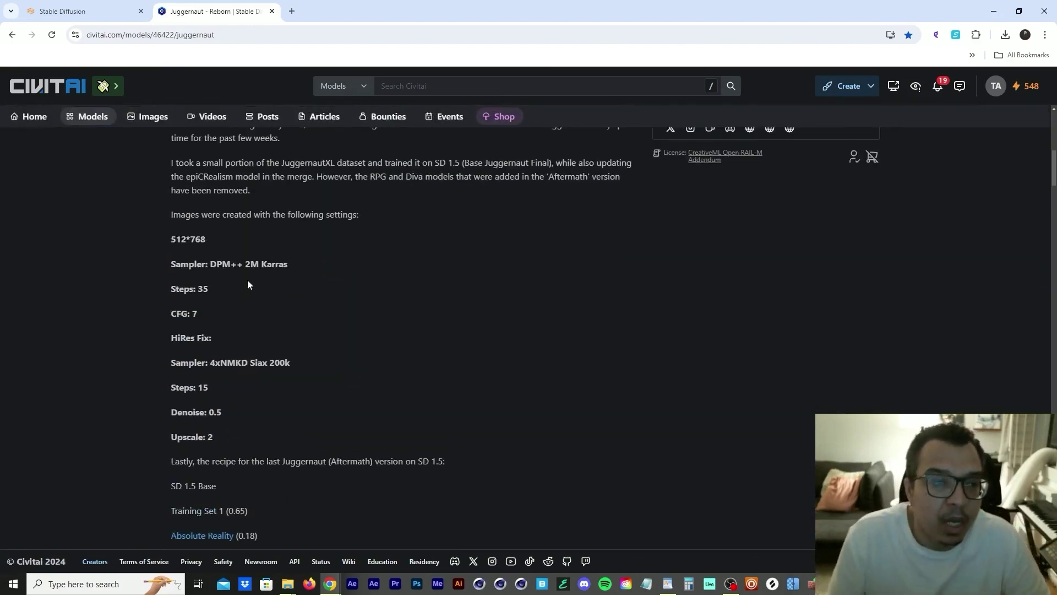
Note the recommended DPM++ 2M Karras sampler and 35 steps, then return to the WebUI tab
left_click_drag(180, 264, 317, 280)
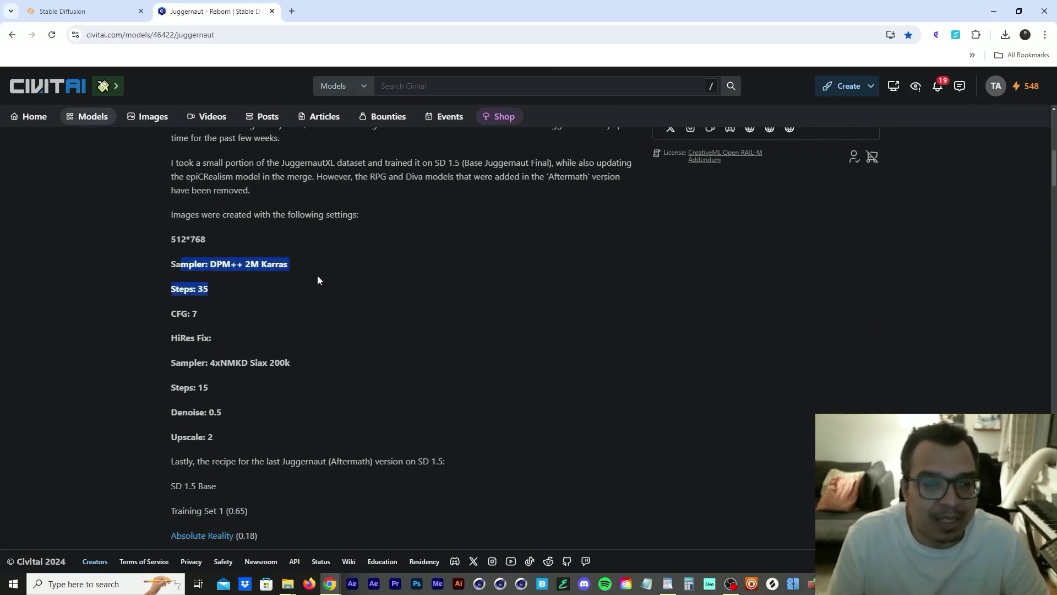
left_click(162, 290)
scroll(266, 324, "down", 2)
scroll(413, 259, "up", 2)
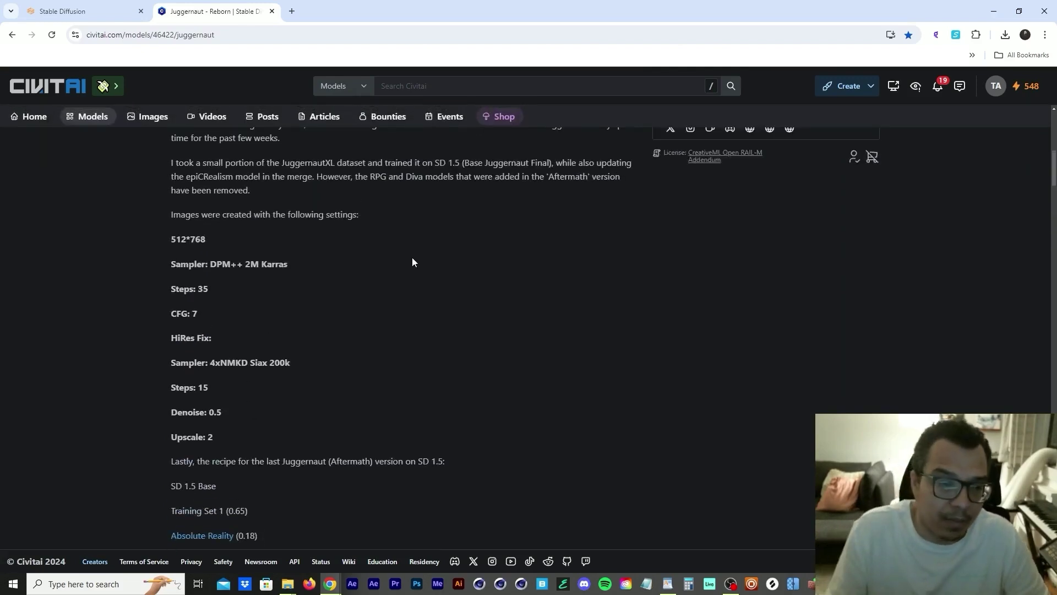
scroll(411, 258, "up", 10)
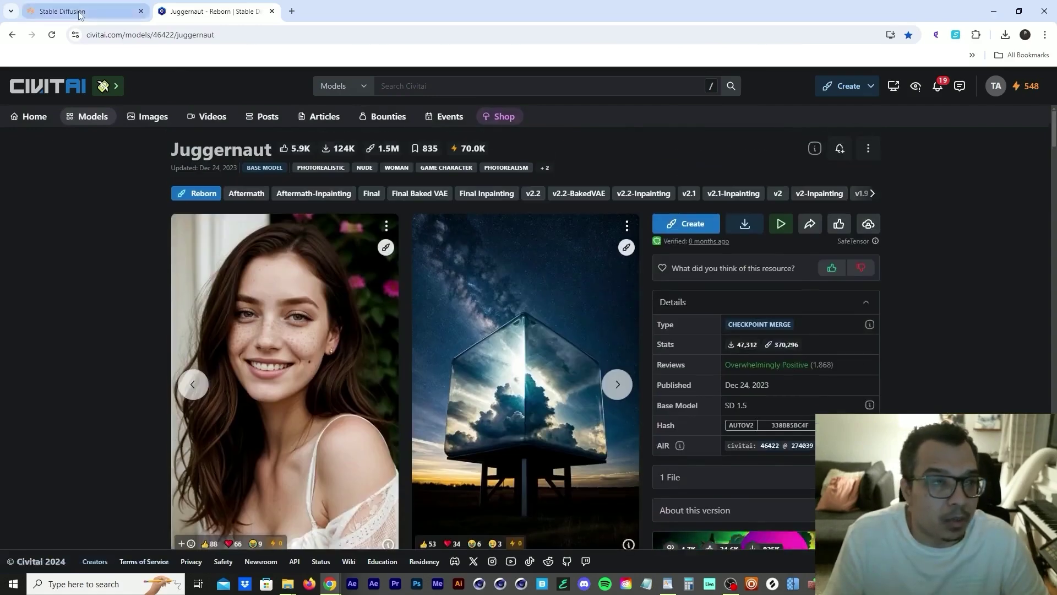
left_click(80, 12)
Review the img2img positive and negative prompts
scroll(392, 334, "down", 4)
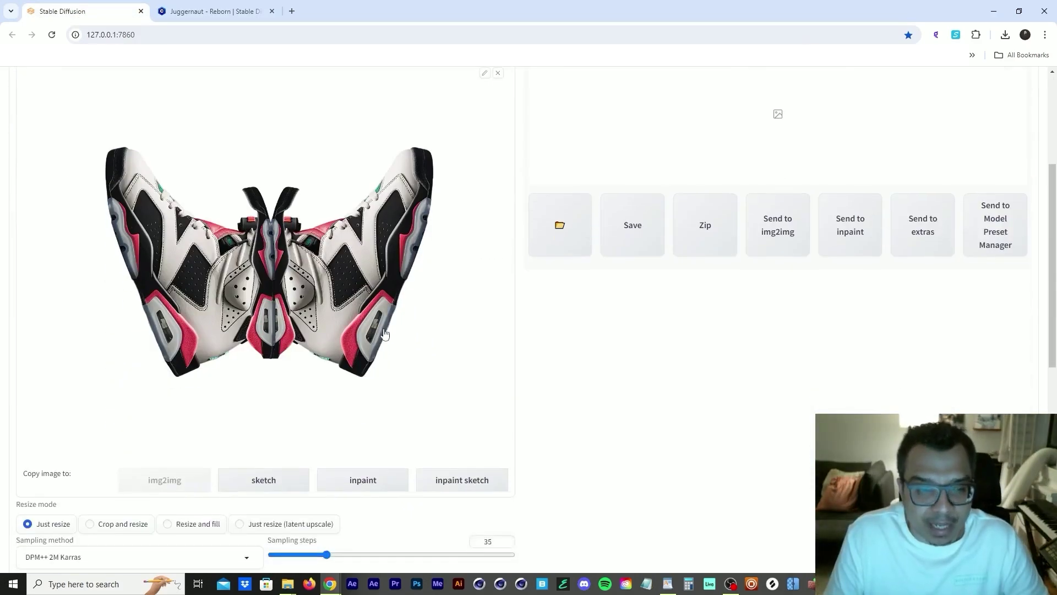
scroll(391, 334, "up", 5)
scroll(403, 330, "down", 7)
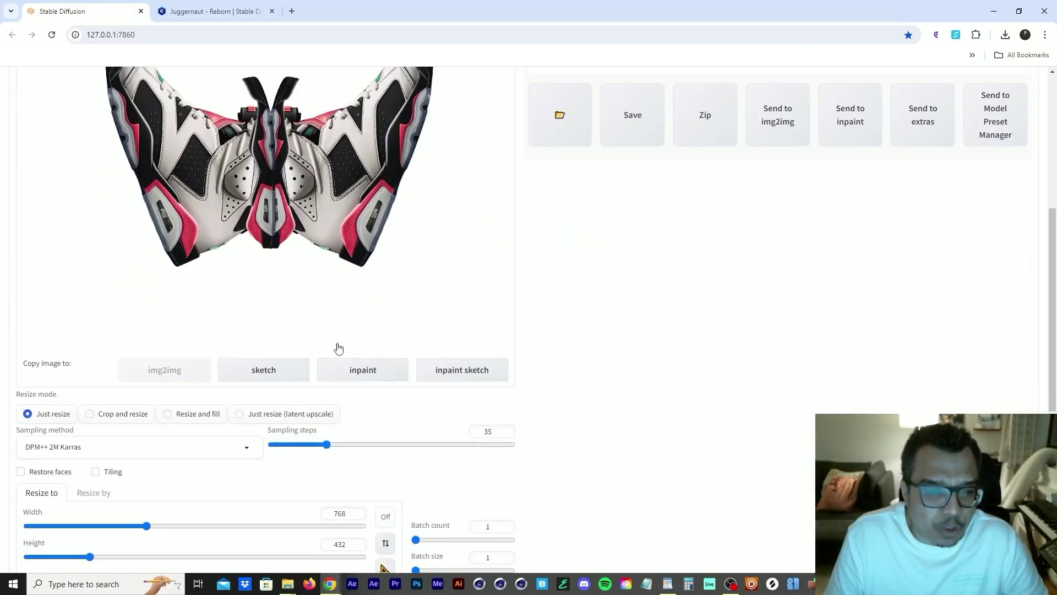
scroll(377, 217, "down", 3)
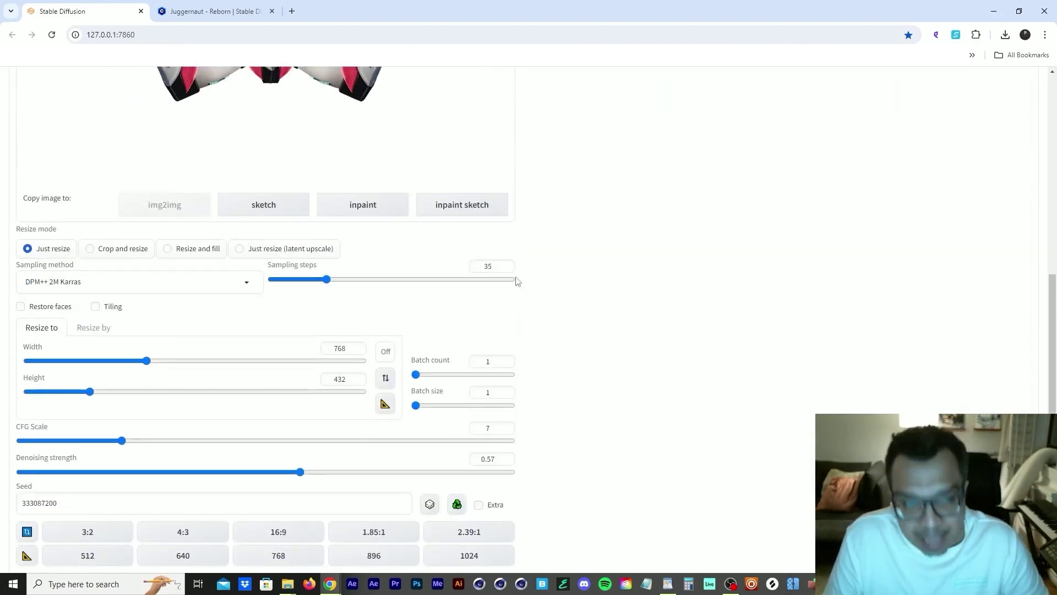
scroll(337, 267, "down", 4)
scroll(316, 322, "up", 3)
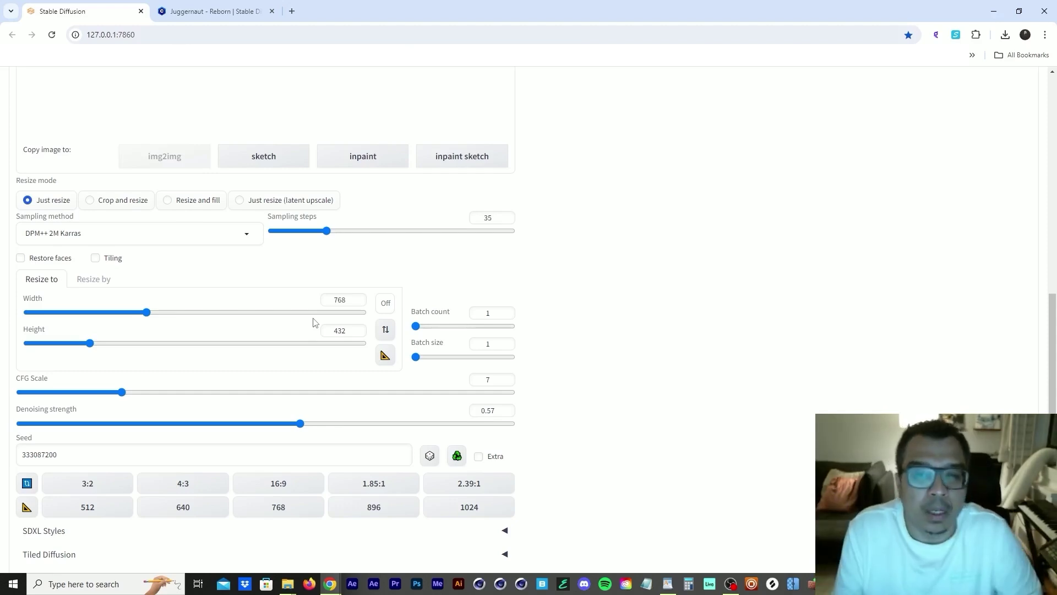
scroll(342, 302, "up", 10)
left_click_drag(297, 153, 0, 142)
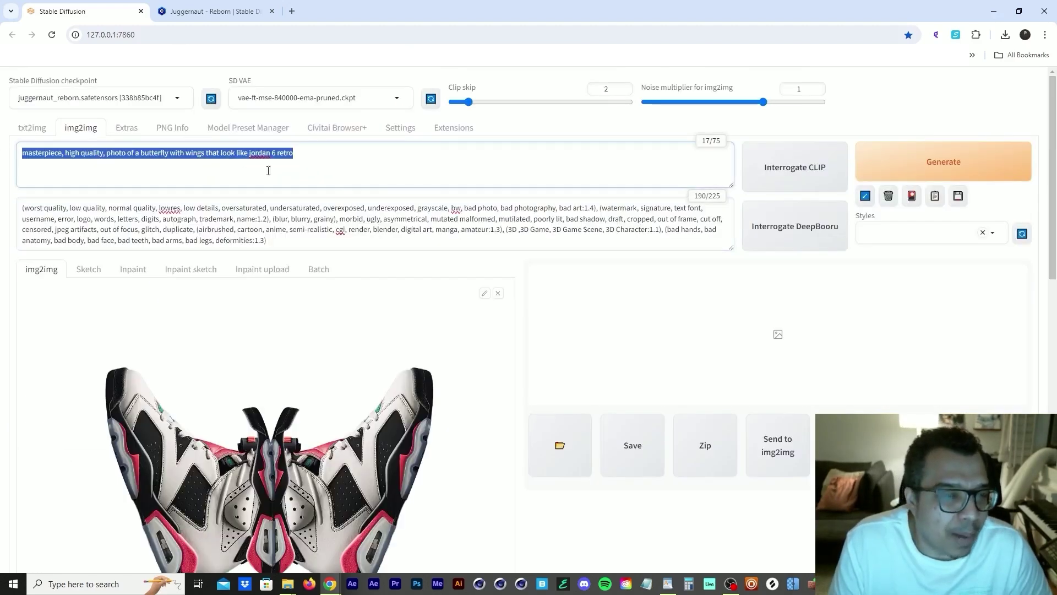
left_click(377, 158)
left_click_drag(280, 248, 11, 205)
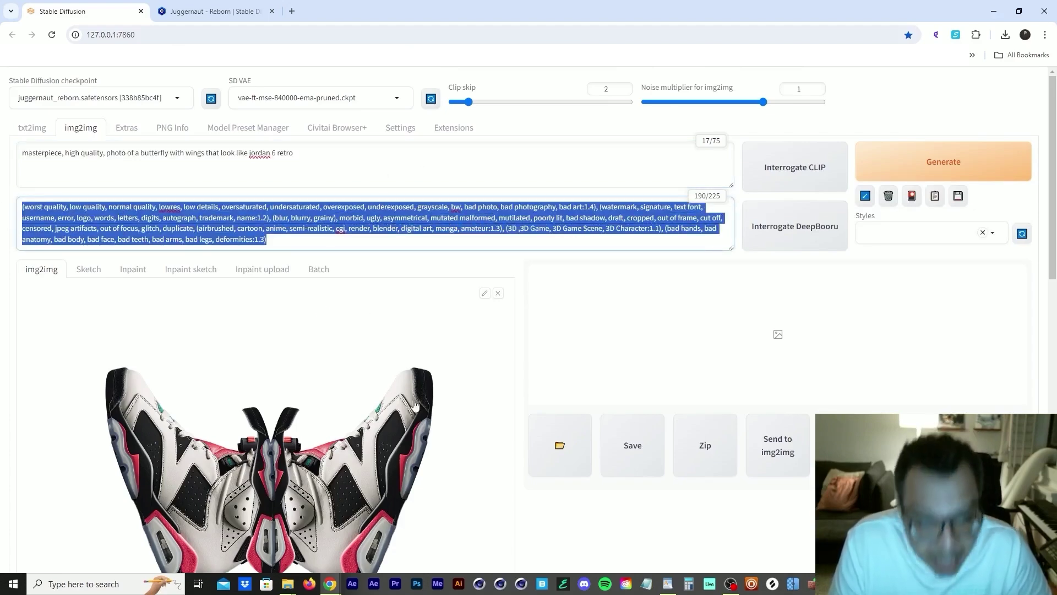
left_click(528, 331)
Drag the denoising strength down from 0.57 to 0.3
scroll(440, 347, "down", 3)
scroll(371, 295, "up", 2)
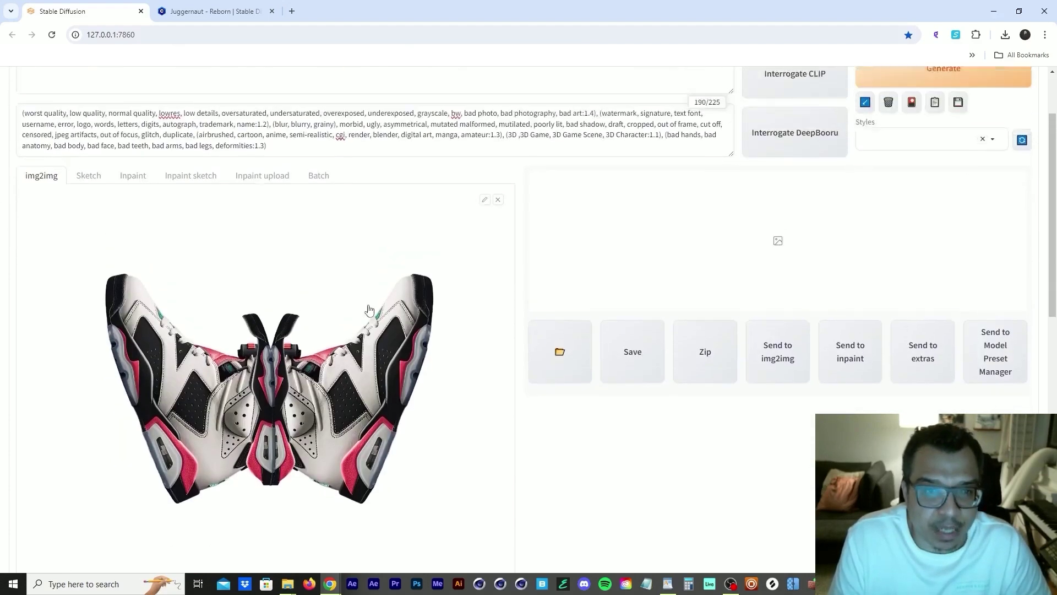
scroll(290, 313, "down", 7)
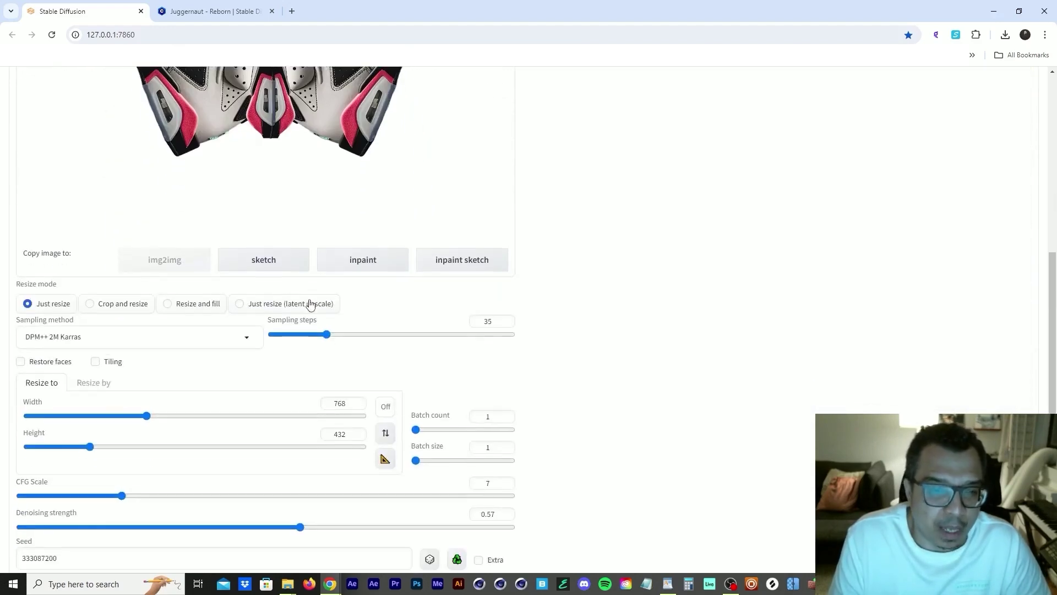
scroll(71, 318, "down", 3)
scroll(109, 184, "up", 1)
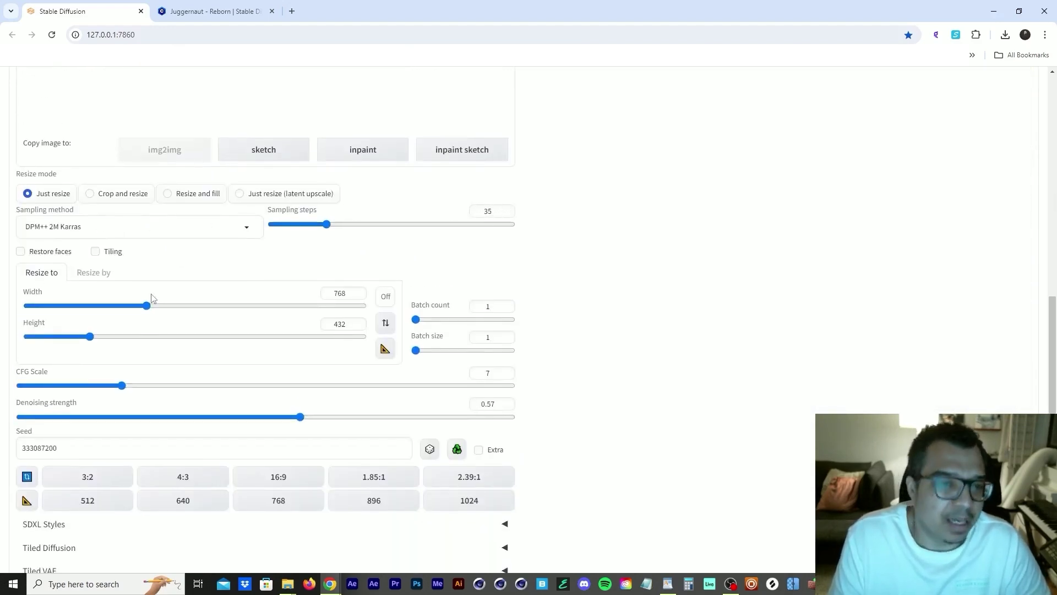
scroll(151, 302, "down", 3)
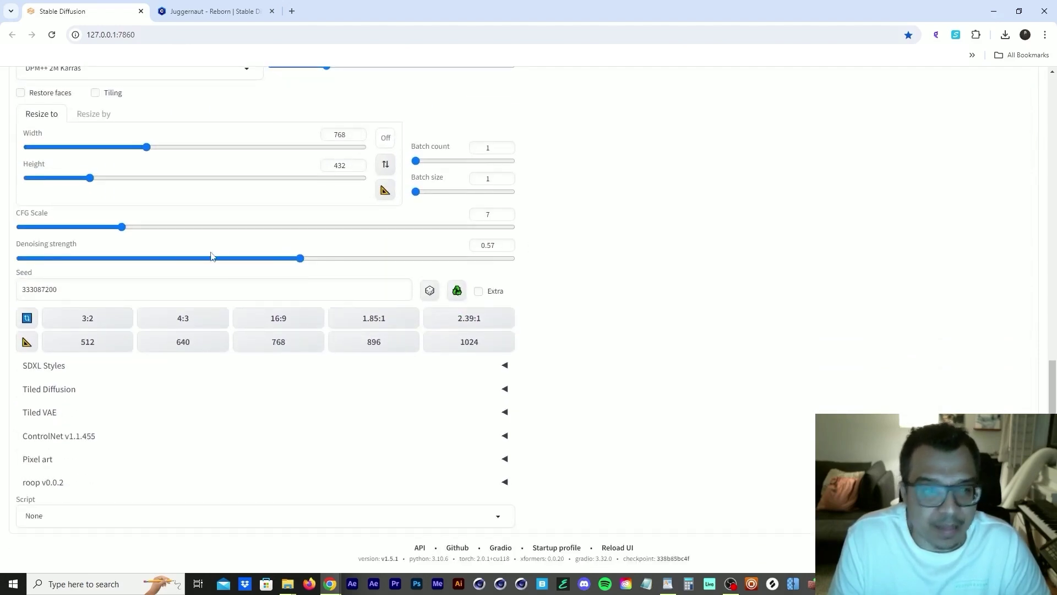
left_click_drag(208, 256, 167, 258)
scroll(721, 298, "up", 4)
scroll(679, 307, "up", 4)
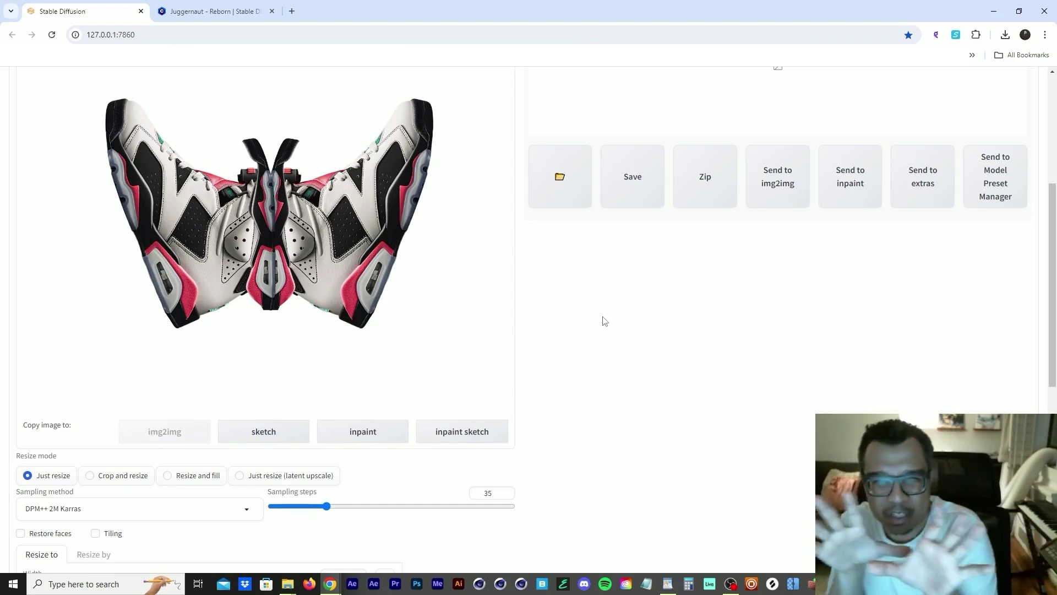
scroll(581, 286, "down", 7)
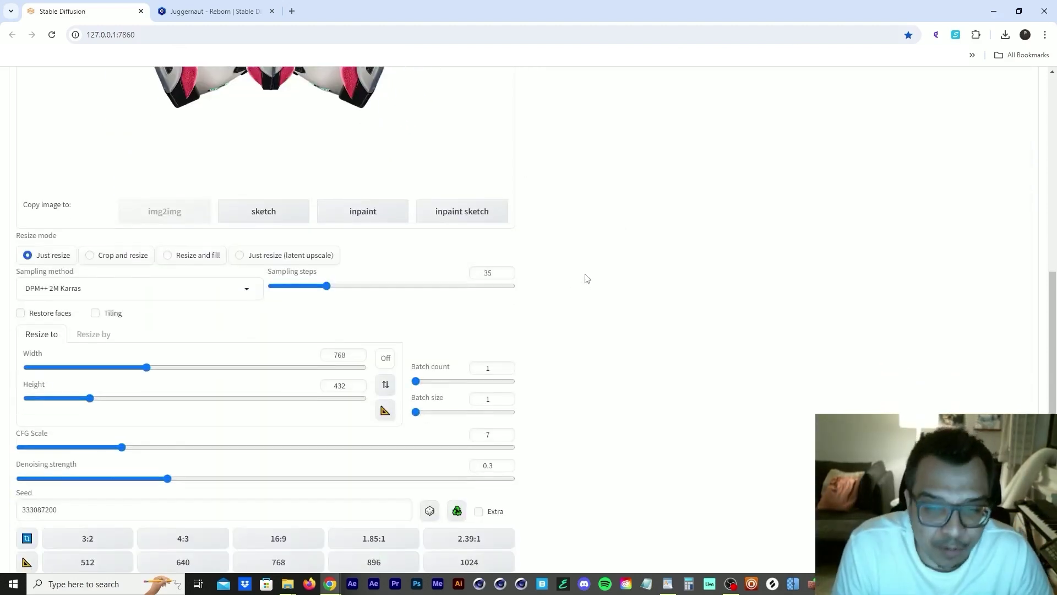
left_click_drag(167, 313, 300, 311)
scroll(583, 262, "up", 10)
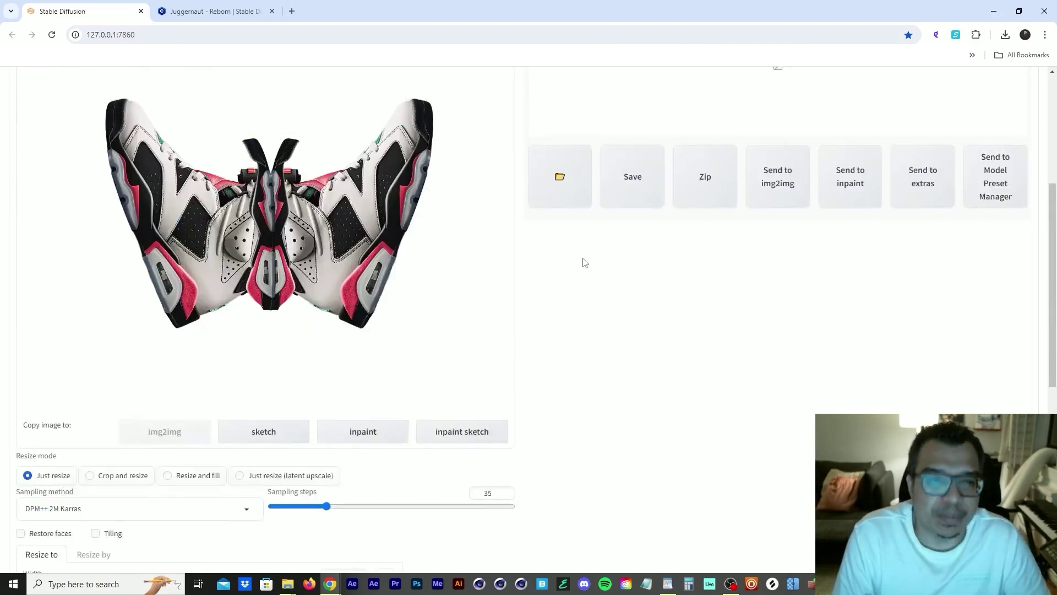
scroll(303, 464, "down", 4)
scroll(274, 428, "up", 3)
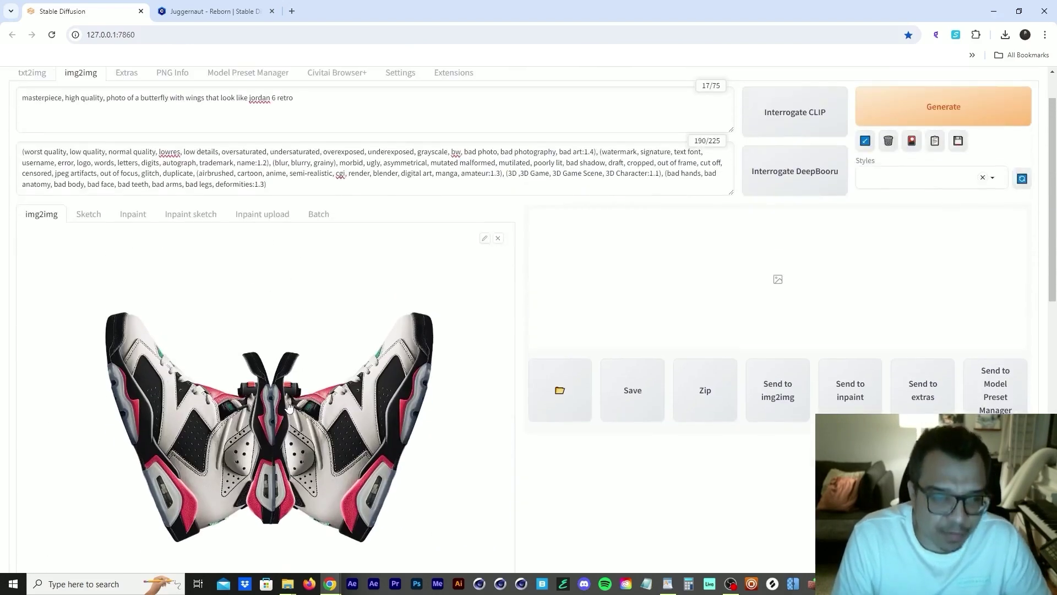
scroll(292, 407, "down", 2)
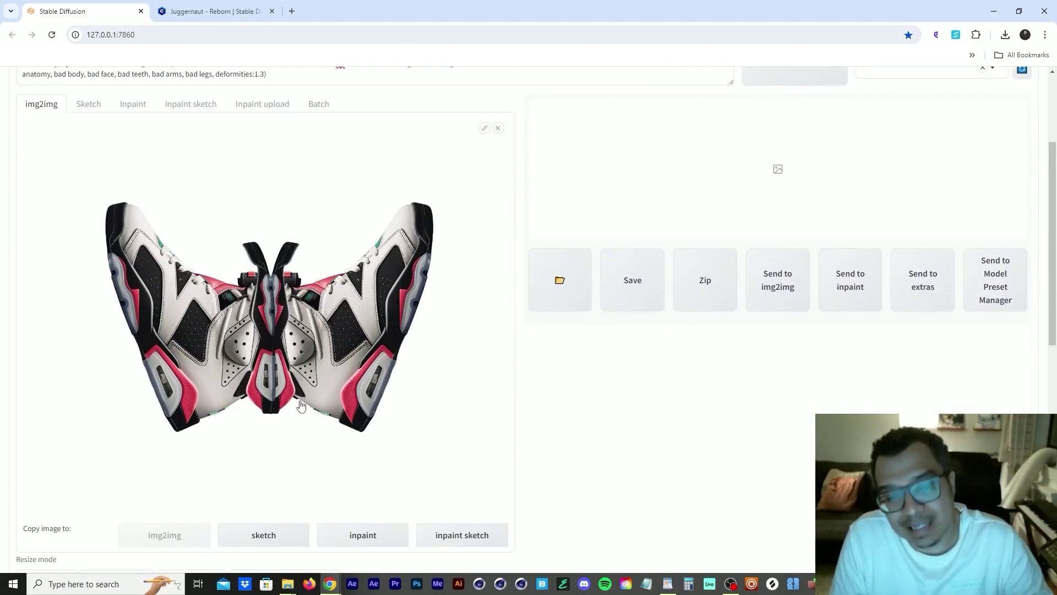
scroll(292, 366, "up", 1)
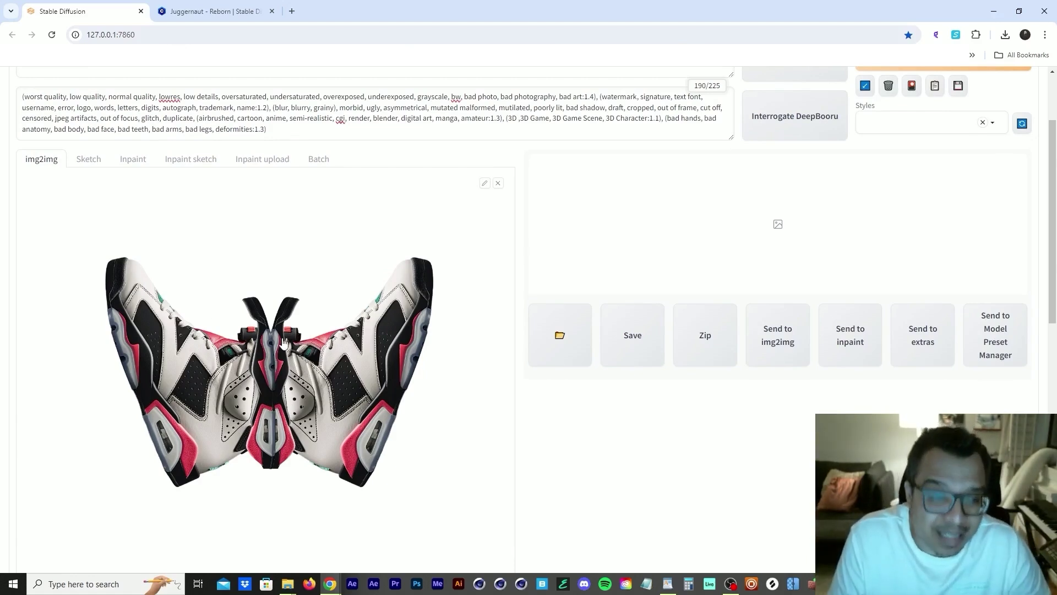
Enable ControlNet Unit 0 with Pixel Perfect and Tile (tile_resample, control_v11f1e_sd15_tile)
scroll(242, 369, "down", 15)
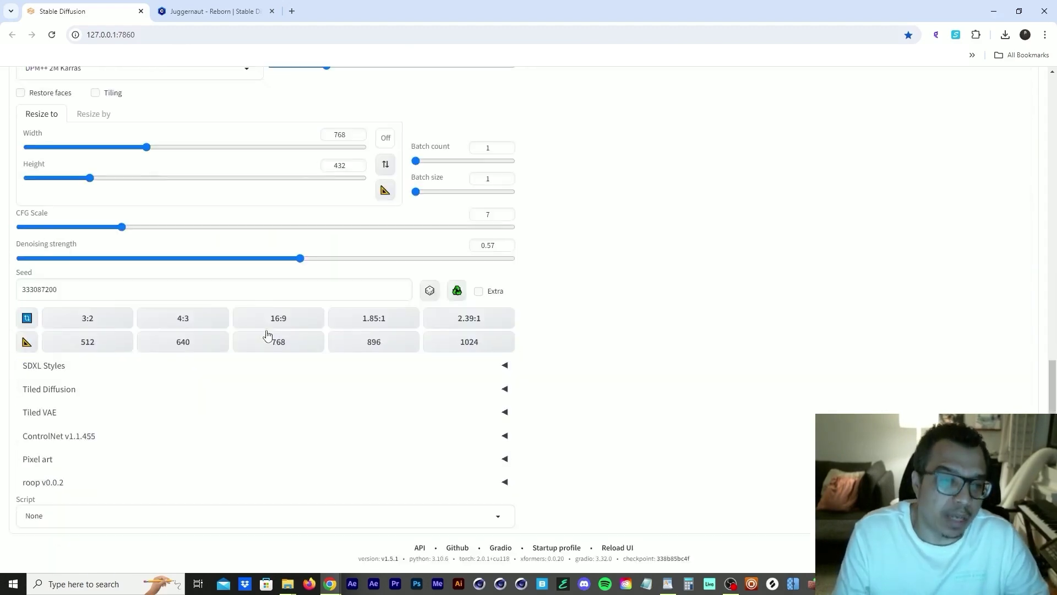
left_click(77, 436)
scroll(165, 331, "down", 5)
left_click(48, 215)
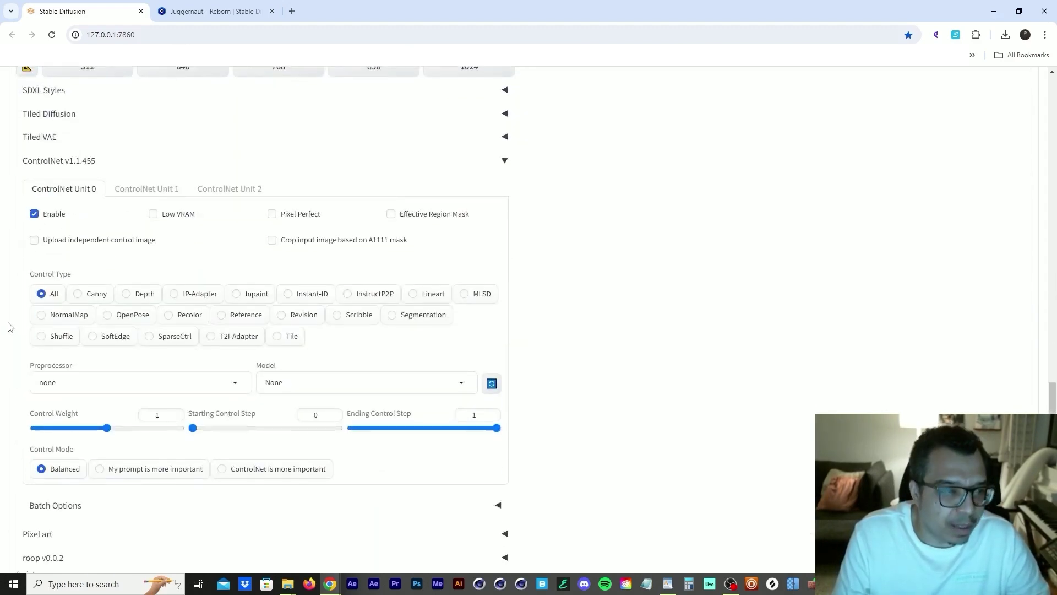
left_click(272, 214)
scroll(370, 293, "down", 2)
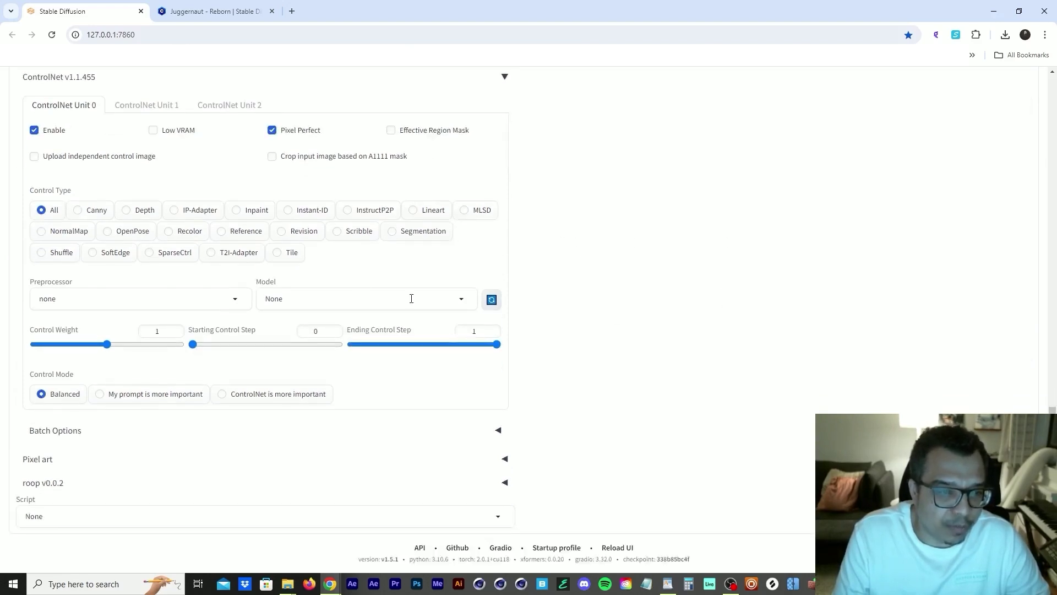
left_click(286, 253)
scroll(618, 261, "up", 4)
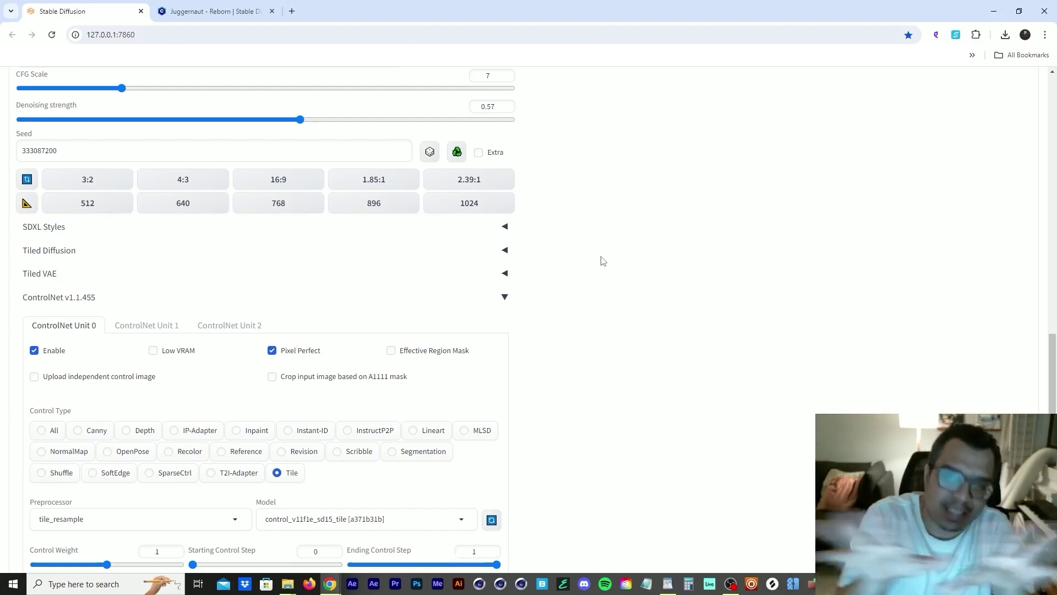
scroll(603, 261, "down", 3)
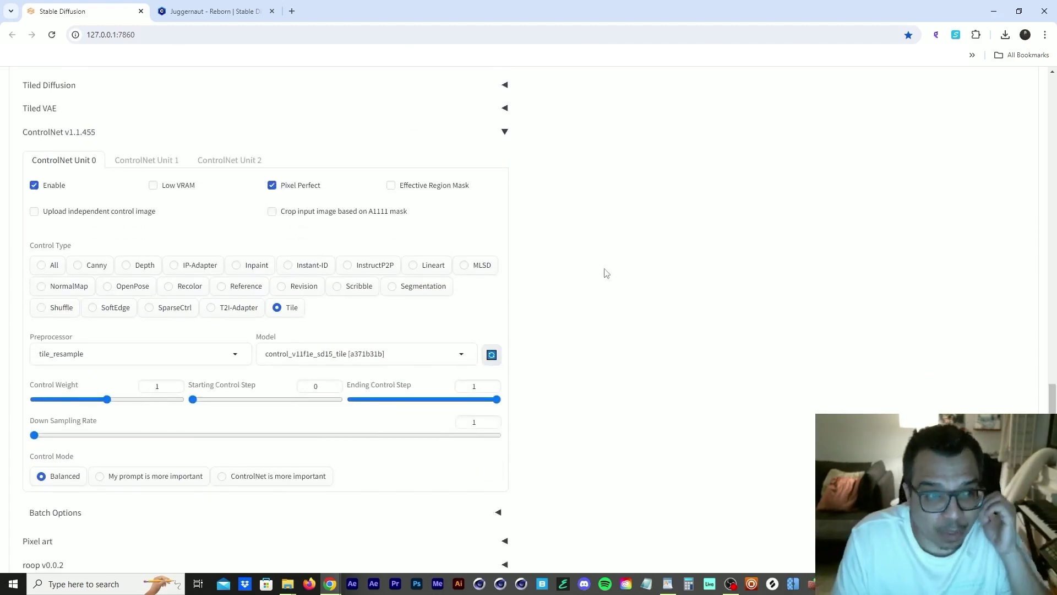
Load 'jordan 6 retro butterfly 01.png' as an independent ControlNet control image
left_click(76, 218)
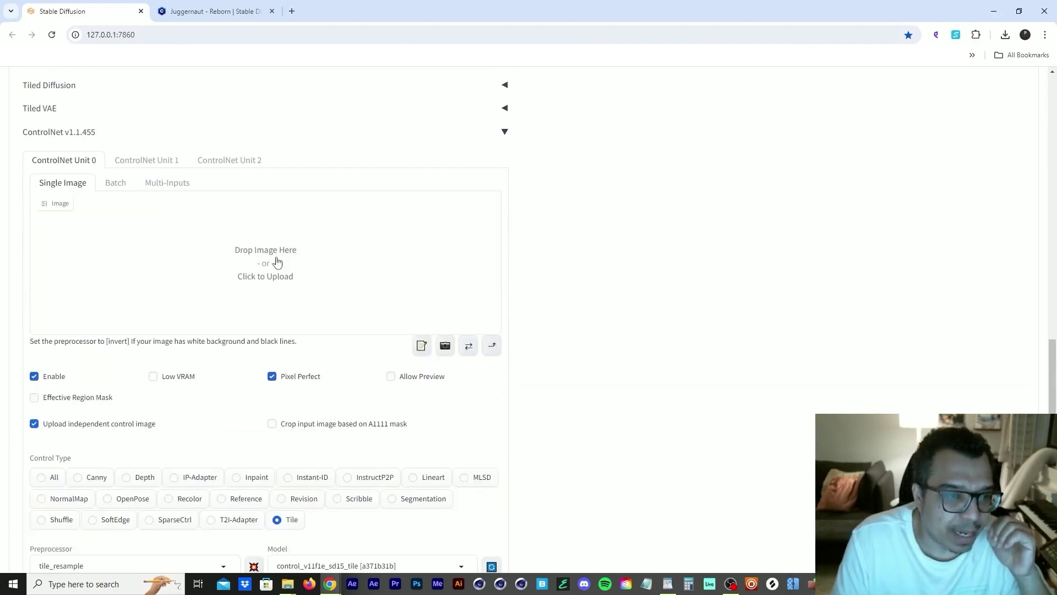
left_click(324, 263)
double_click(292, 78)
scroll(633, 313, "up", 15)
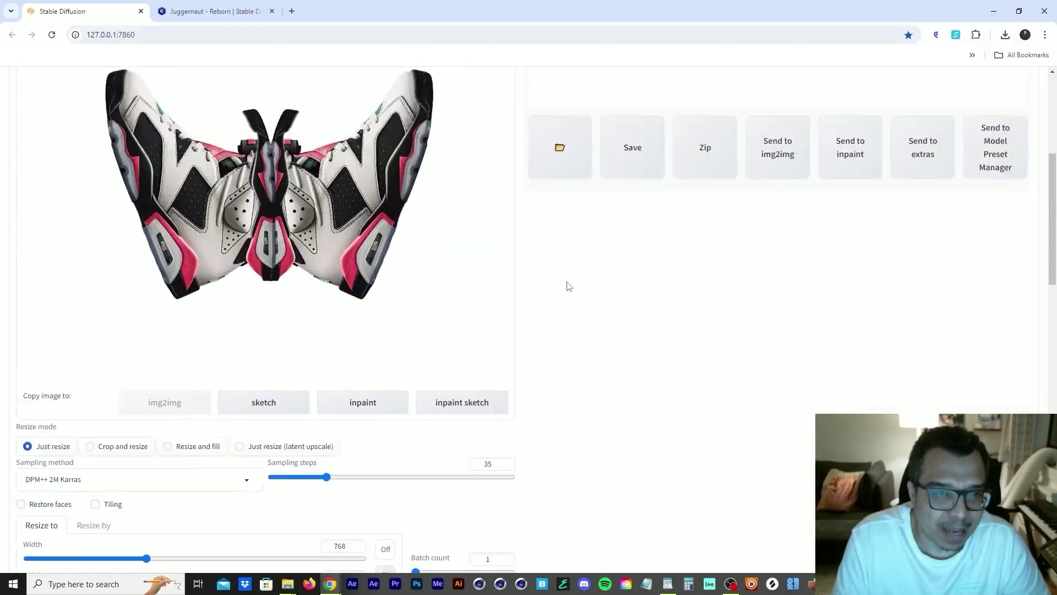
Set the ControlNet control mode to 'ControlNet is more important'
scroll(307, 242, "down", 10)
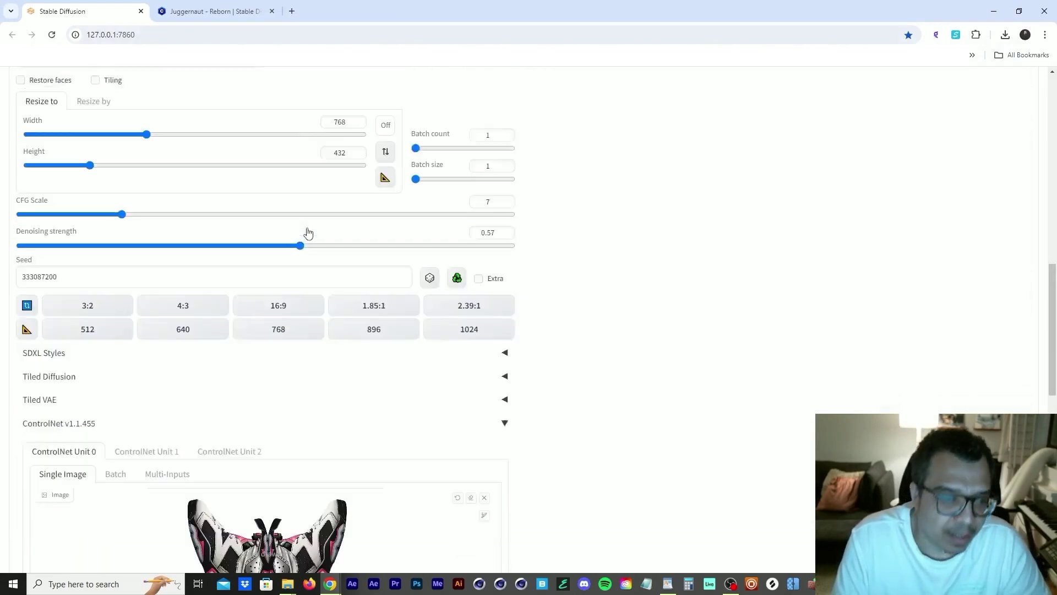
scroll(236, 326, "down", 4)
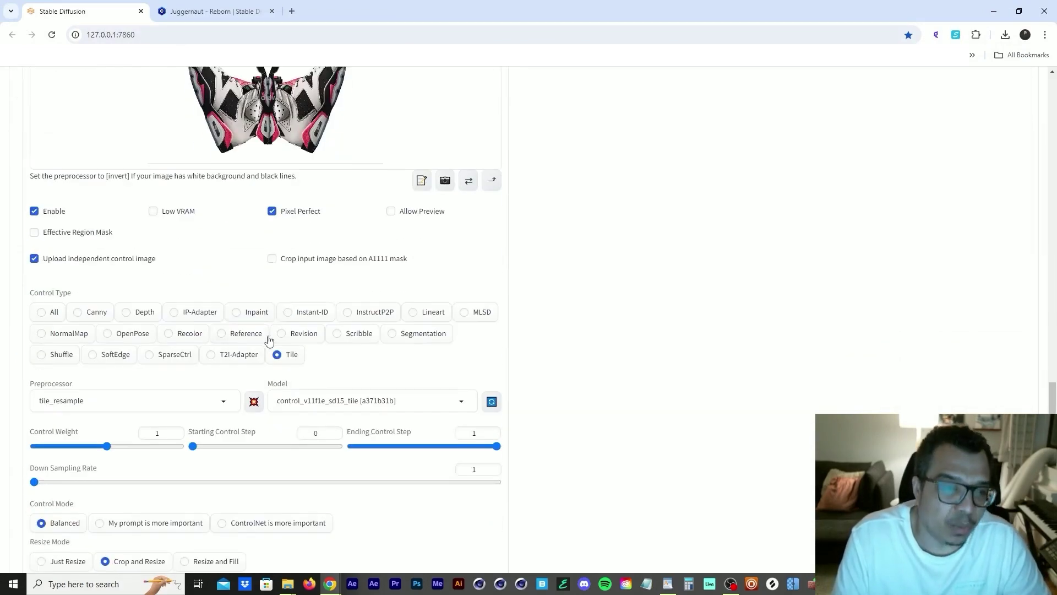
scroll(174, 402, "down", 3)
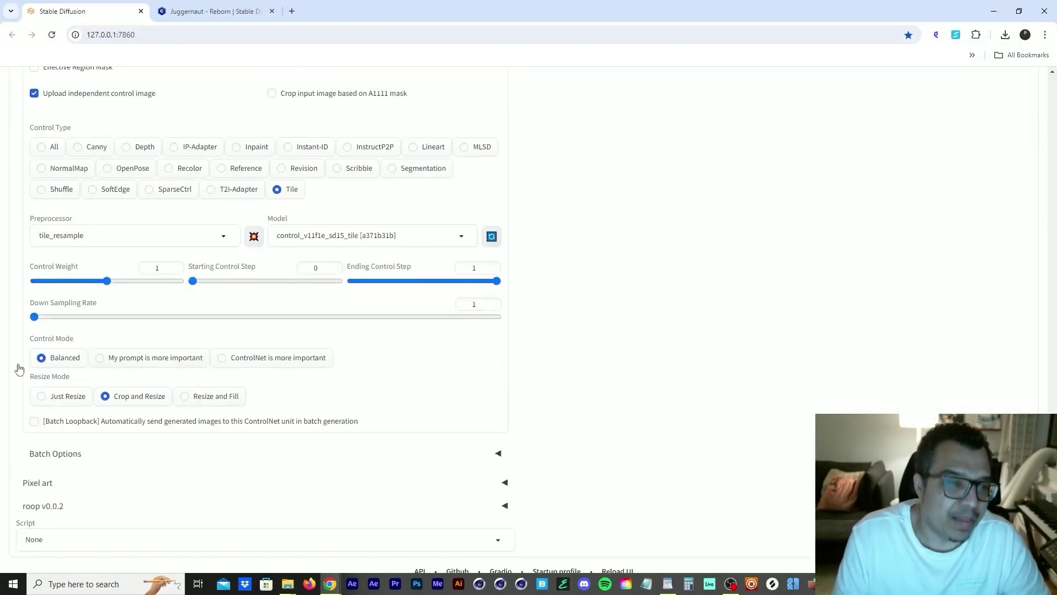
left_click(223, 358)
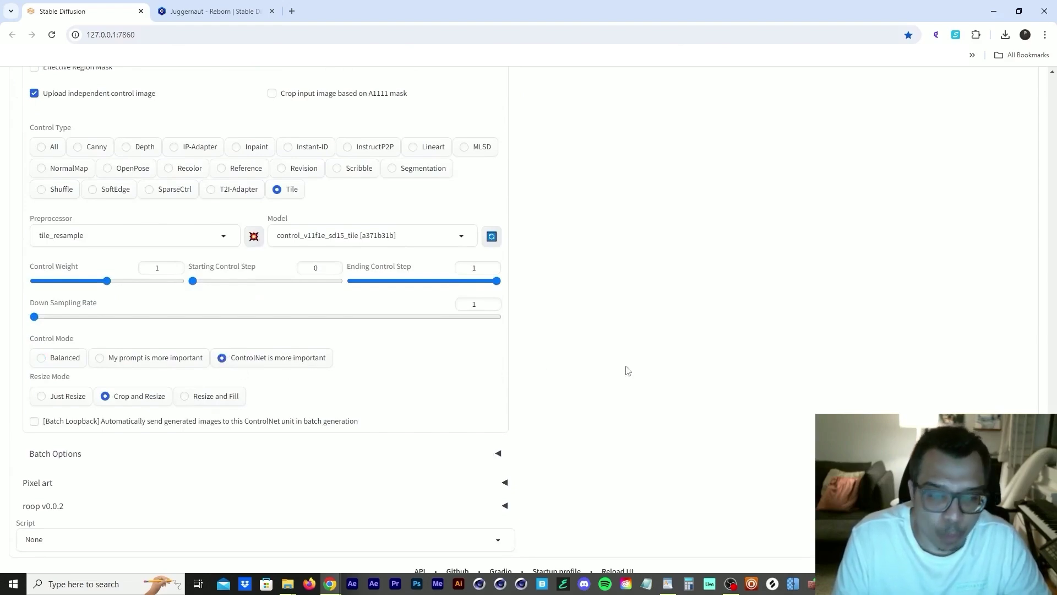
scroll(626, 369, "up", 15)
scroll(538, 312, "down", 3)
scroll(528, 314, "up", 10)
Copy the seed 333087200 and paste it on a new line in the WordPad notes
scroll(527, 316, "down", 10)
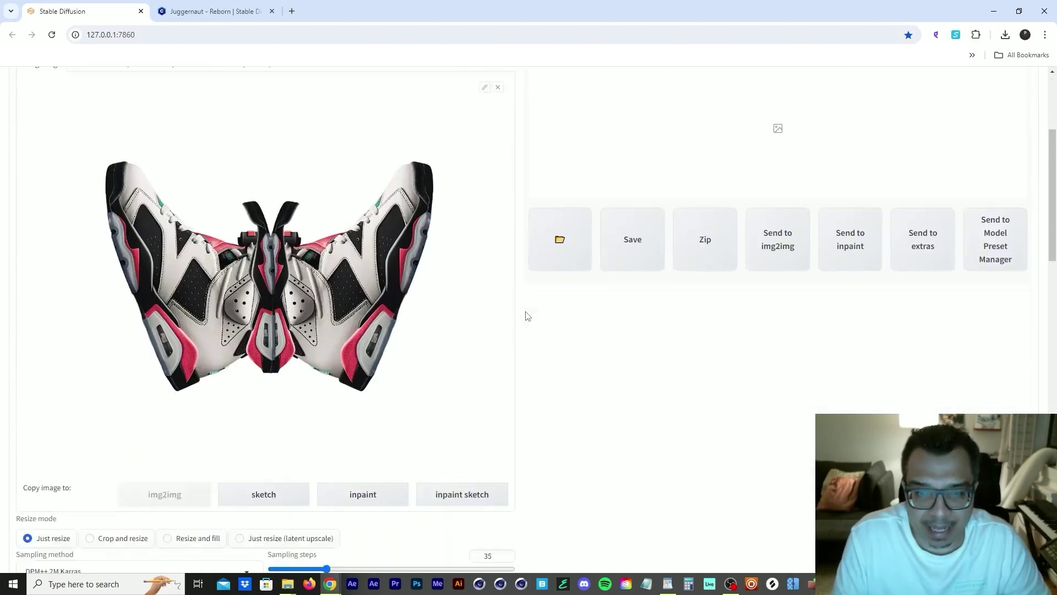
scroll(526, 315, "down", 3)
scroll(538, 290, "up", 10)
scroll(540, 292, "up", 5)
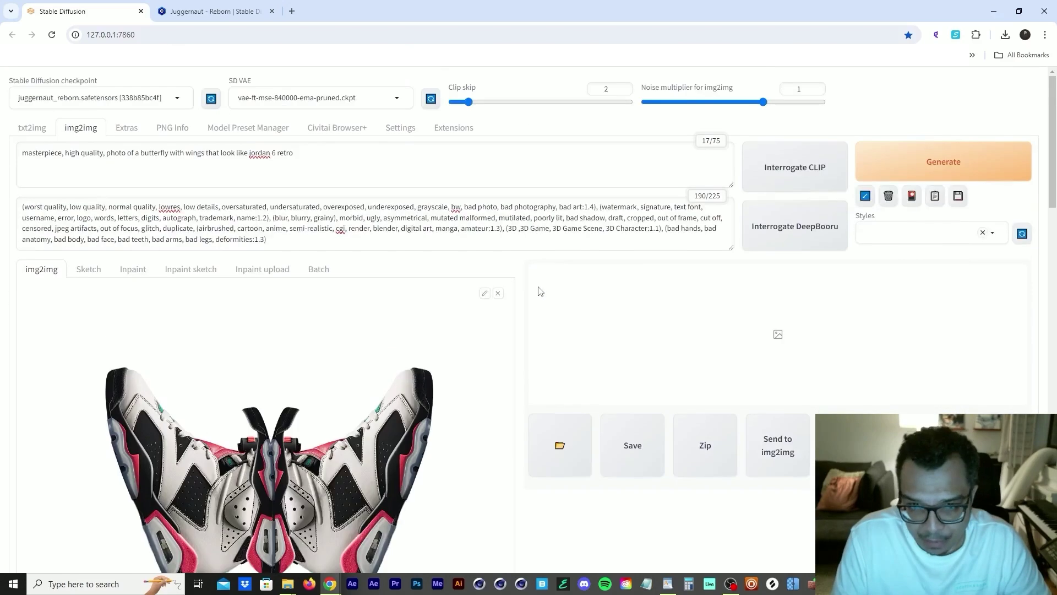
scroll(531, 300, "down", 10)
scroll(117, 382, "up", 3)
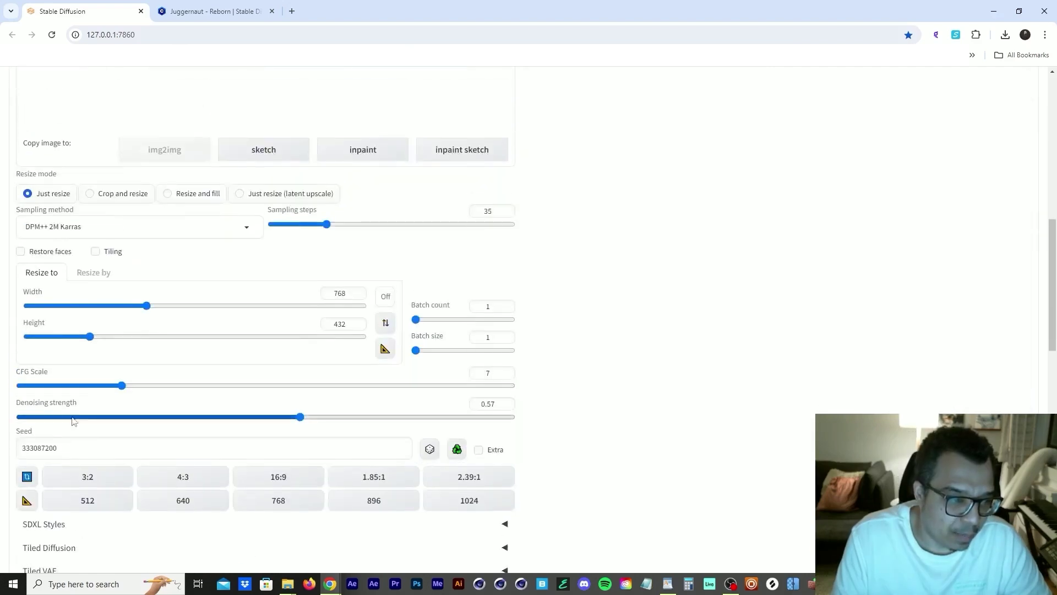
left_click_drag(76, 447, 8, 454)
key("ctrl+c")
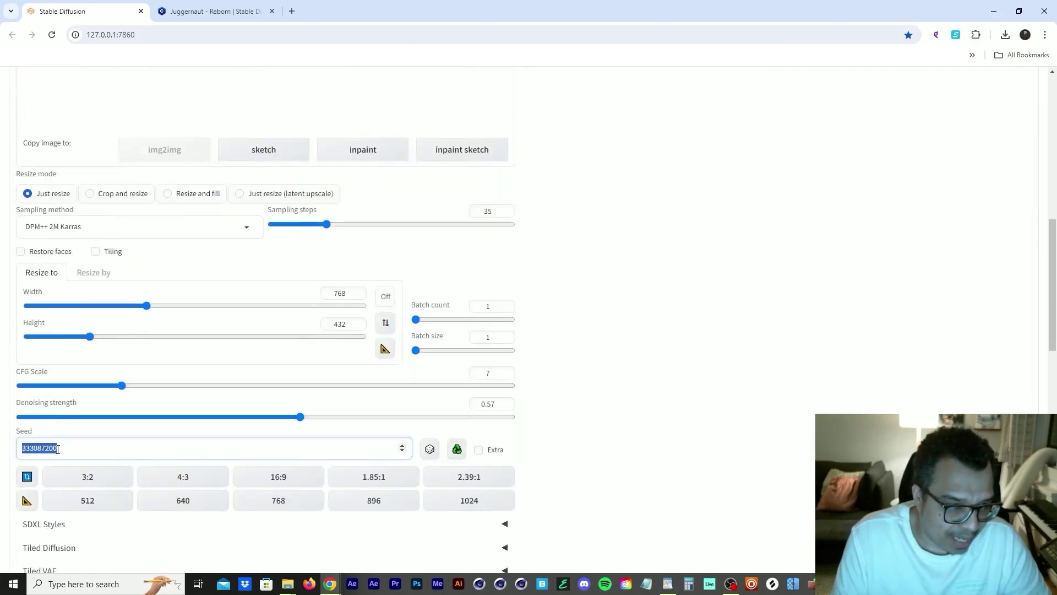
left_click(58, 449)
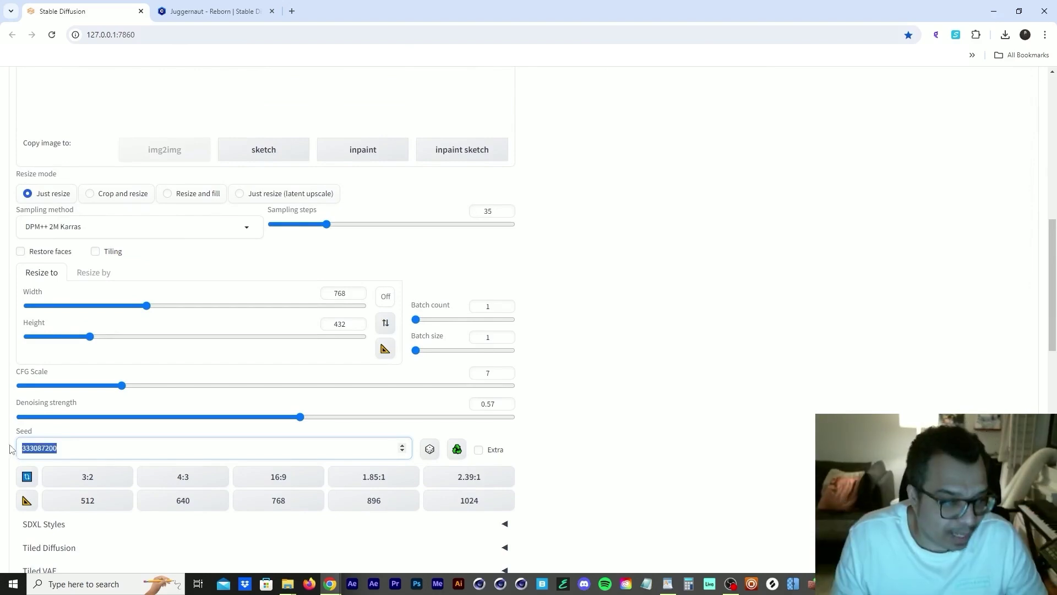
left_click(668, 584)
left_click(526, 453)
key("Return")
key("ctrl+v")
Reset the img2img seed to random (-1)
left_click(860, 317)
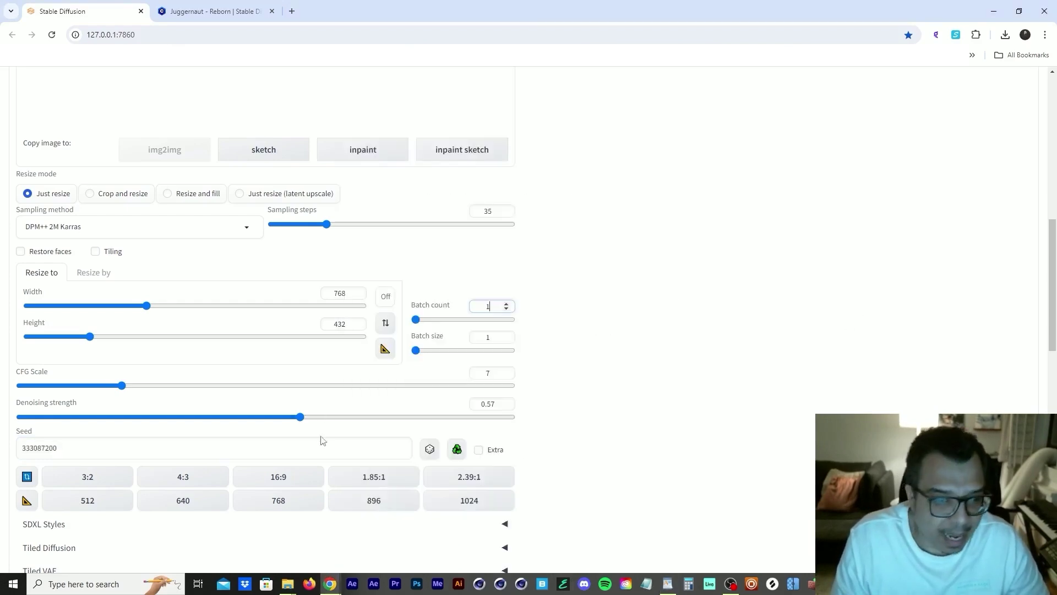
left_click(428, 447)
scroll(190, 424, "up", 10)
Generate a sneaker-patterned butterfly, inspect it full-screen, then generate a second one
scroll(190, 424, "up", 2)
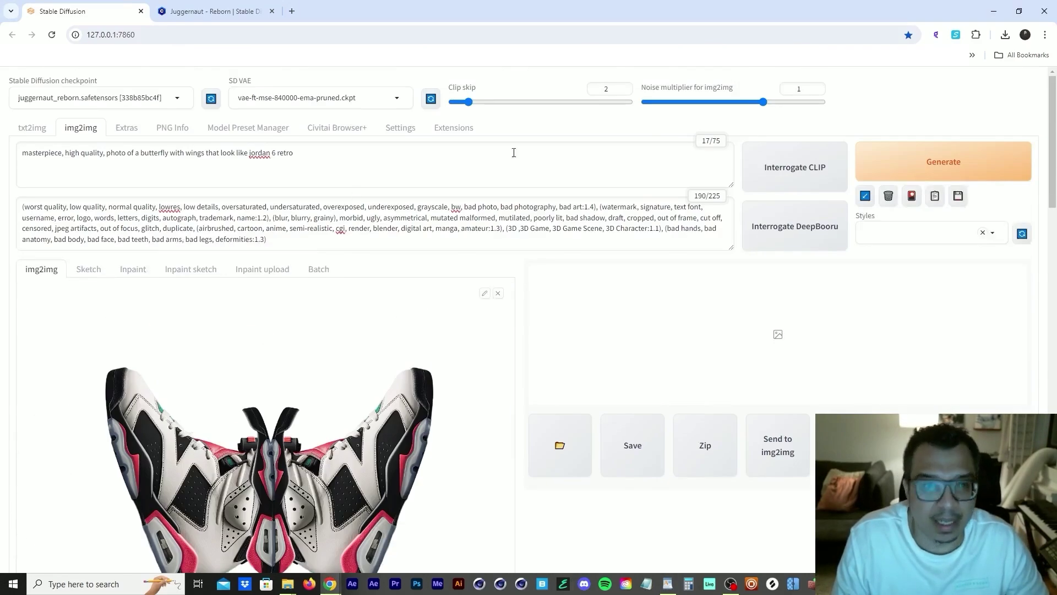
left_click(973, 173)
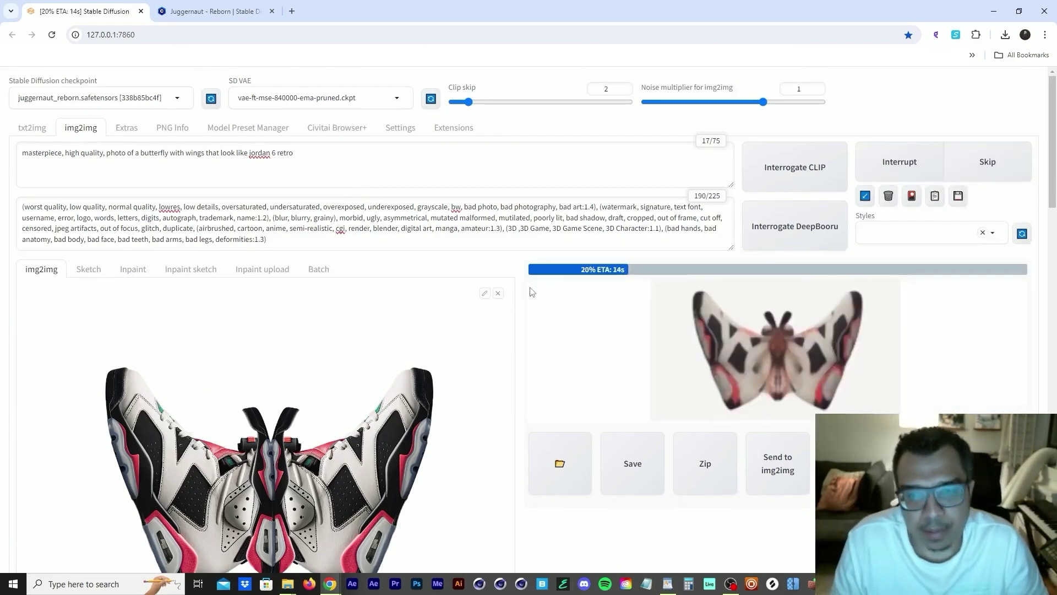
left_click(598, 309)
left_click(598, 308)
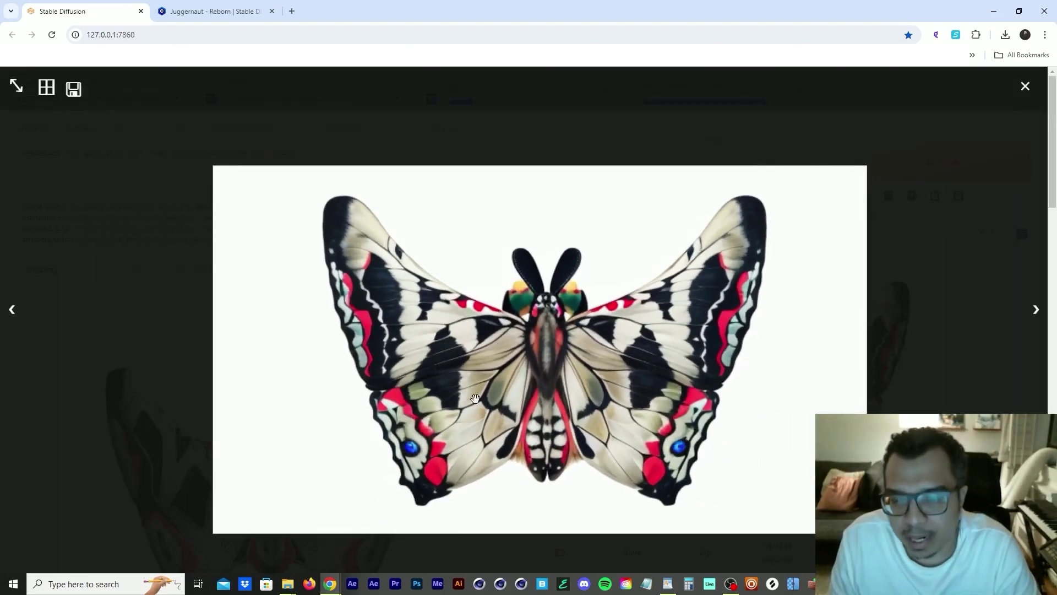
left_click(893, 386)
left_click(936, 157)
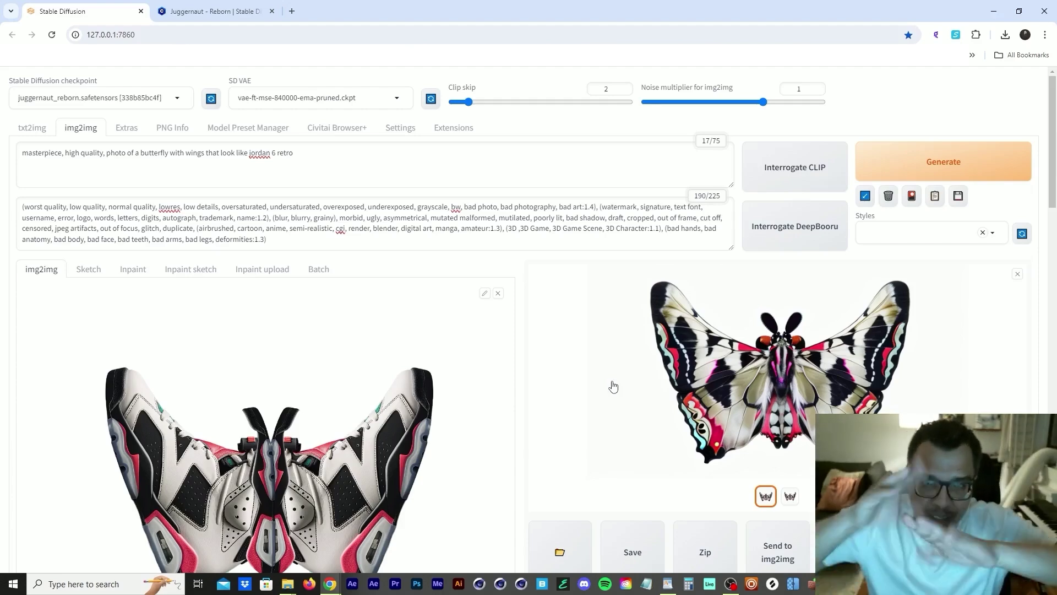
Generate a new black, white and pink butterfly without ControlNet and review it full-screen
scroll(613, 386, "down", 3)
scroll(749, 240, "up", 1)
scroll(750, 241, "up", 2)
scroll(538, 315, "down", 5)
scroll(538, 315, "down", 15)
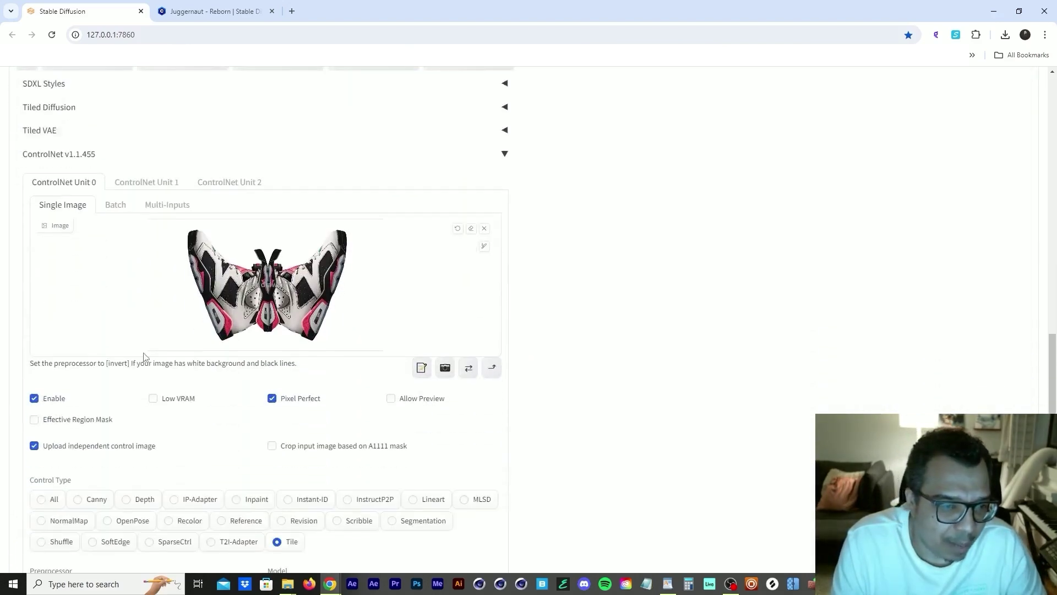
scroll(145, 350, "down", 4)
scroll(130, 247, "up", 4)
scroll(99, 342, "up", 3)
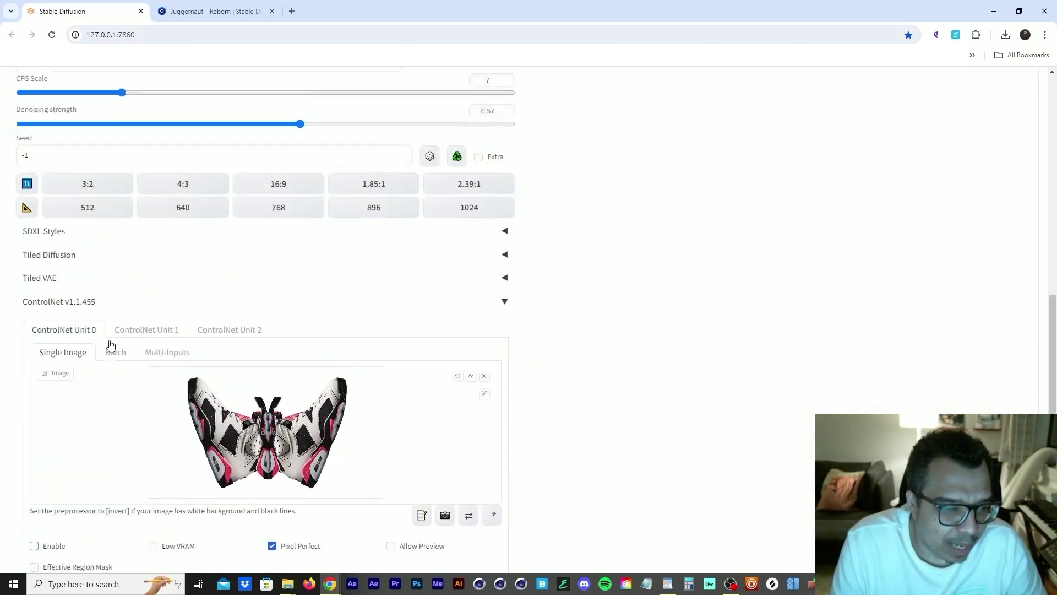
scroll(110, 345, "up", 20)
left_click(939, 158)
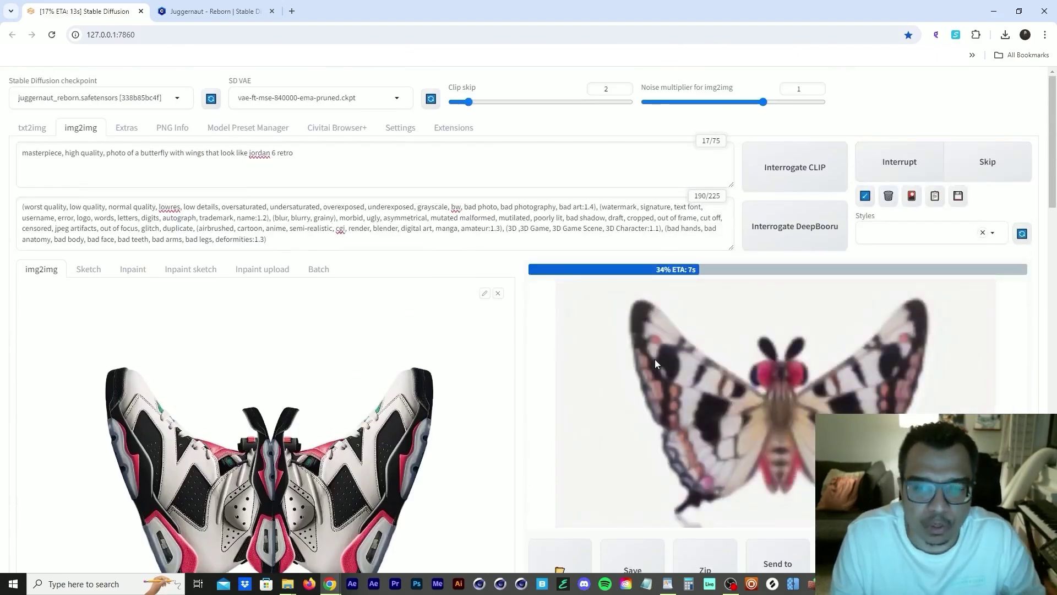
scroll(650, 362, "down", 4)
left_click(816, 245)
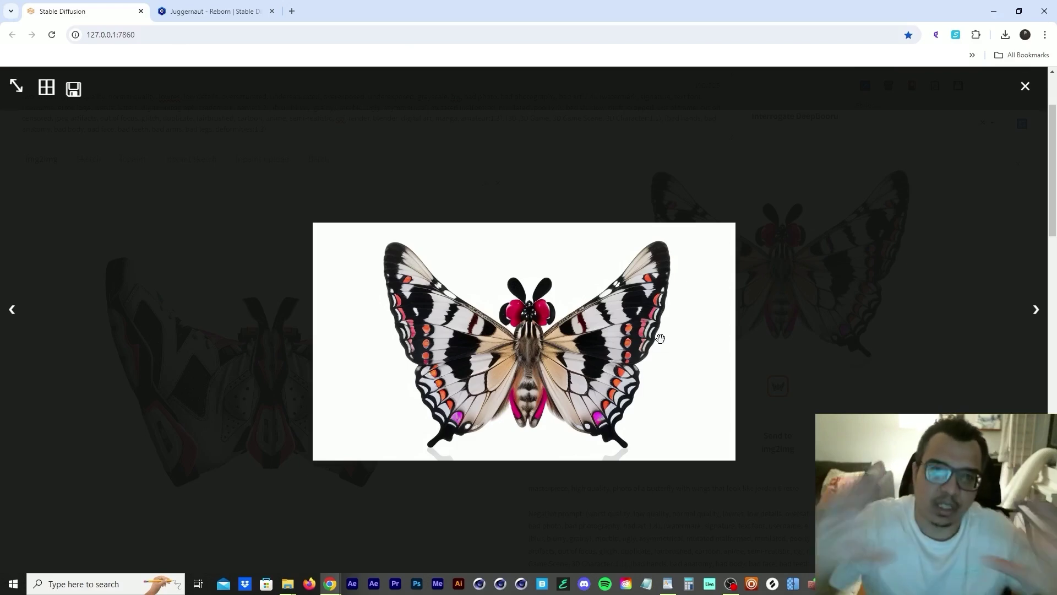
left_click(612, 341)
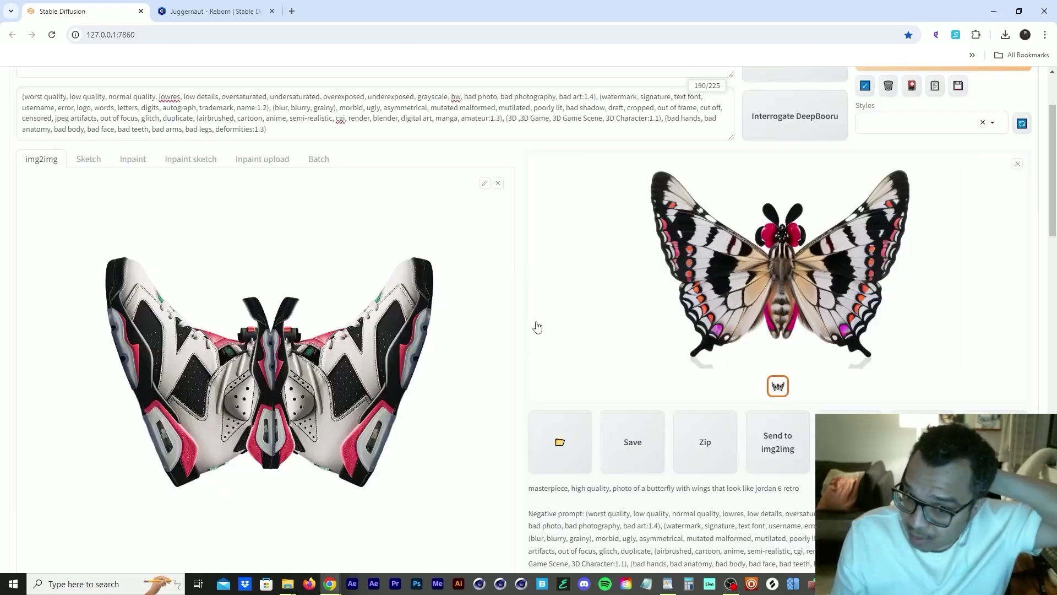
scroll(537, 325, "down", 12)
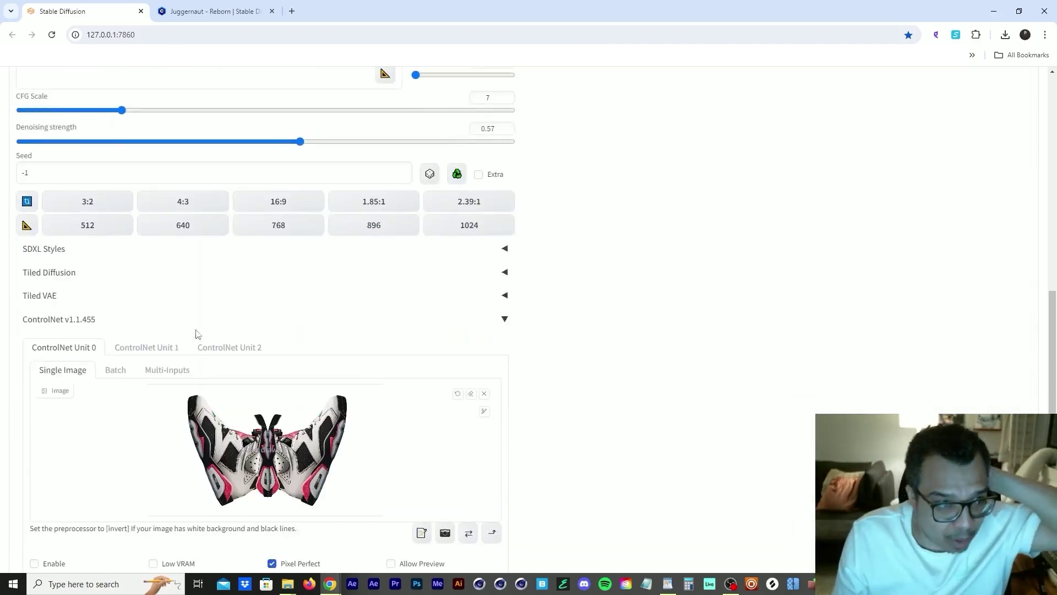
scroll(583, 373, "down", 3)
scroll(582, 373, "up", 6)
scroll(584, 375, "up", 10)
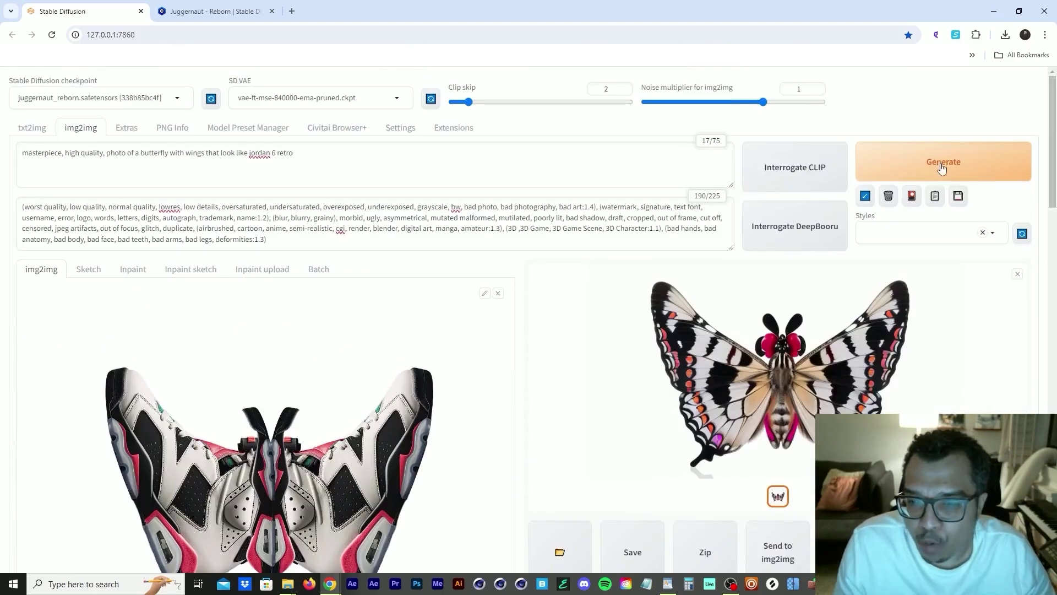
left_click(935, 177)
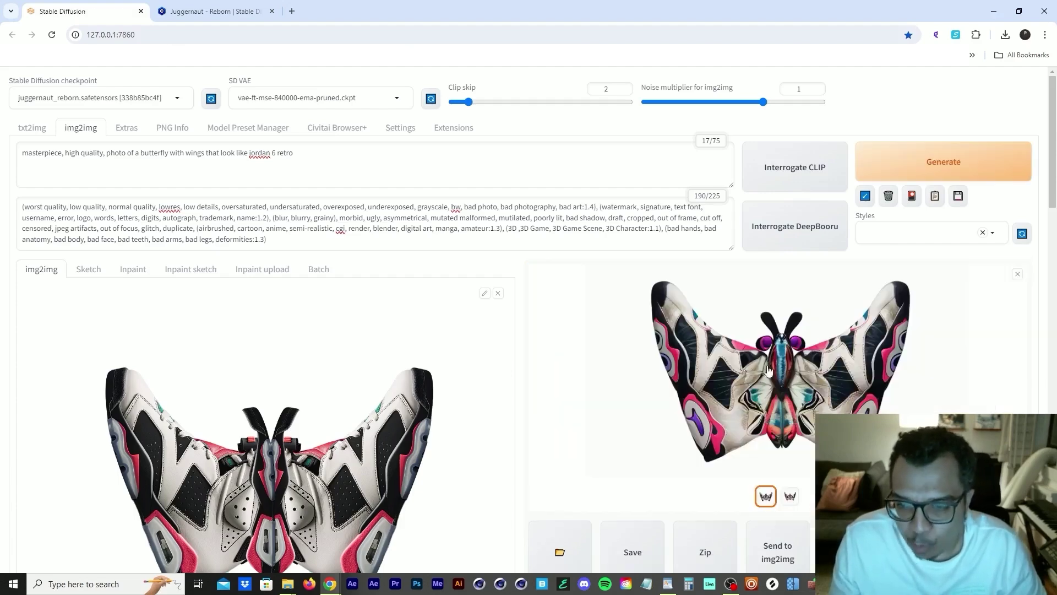
scroll(754, 380, "down", 3)
scroll(754, 385, "up", 3)
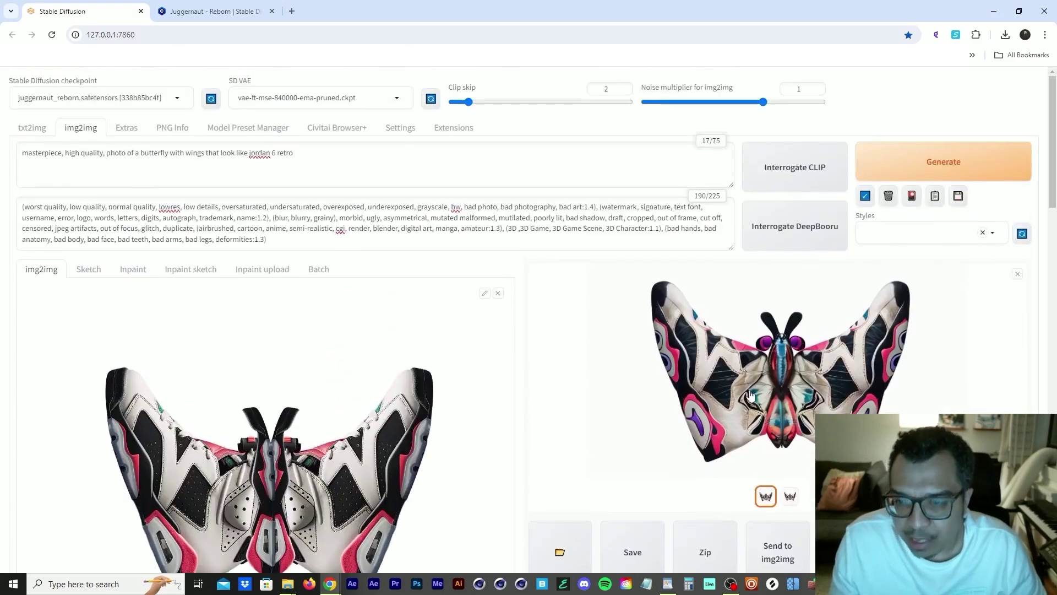
scroll(754, 396, "down", 1)
scroll(757, 388, "up", 1)
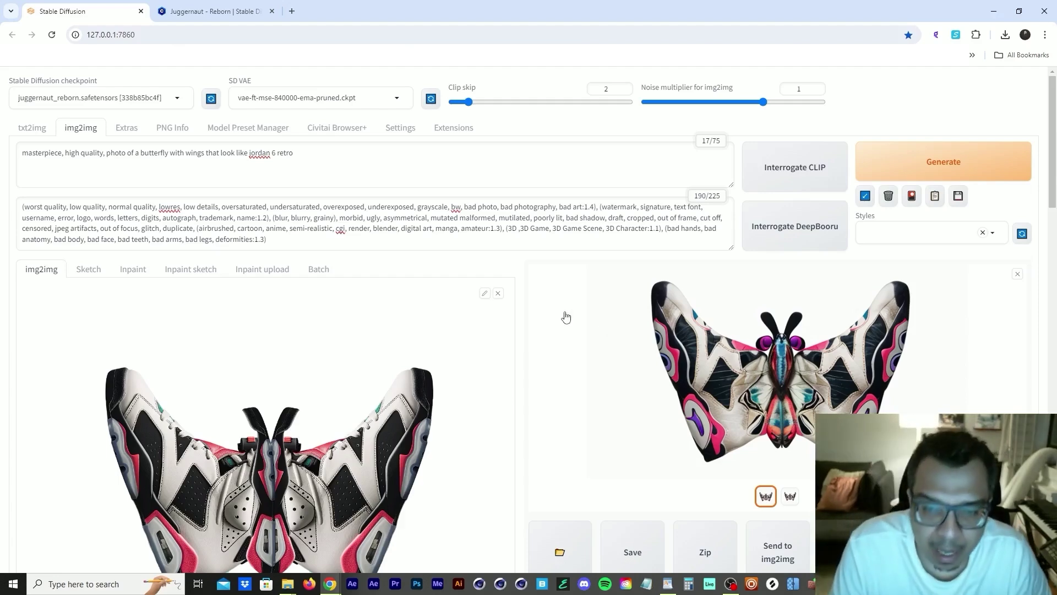
Replace the seed value -1 with 333087200
scroll(564, 314, "down", 4)
key("alt+Tab")
left_click(819, 4)
scroll(720, 267, "up", 3)
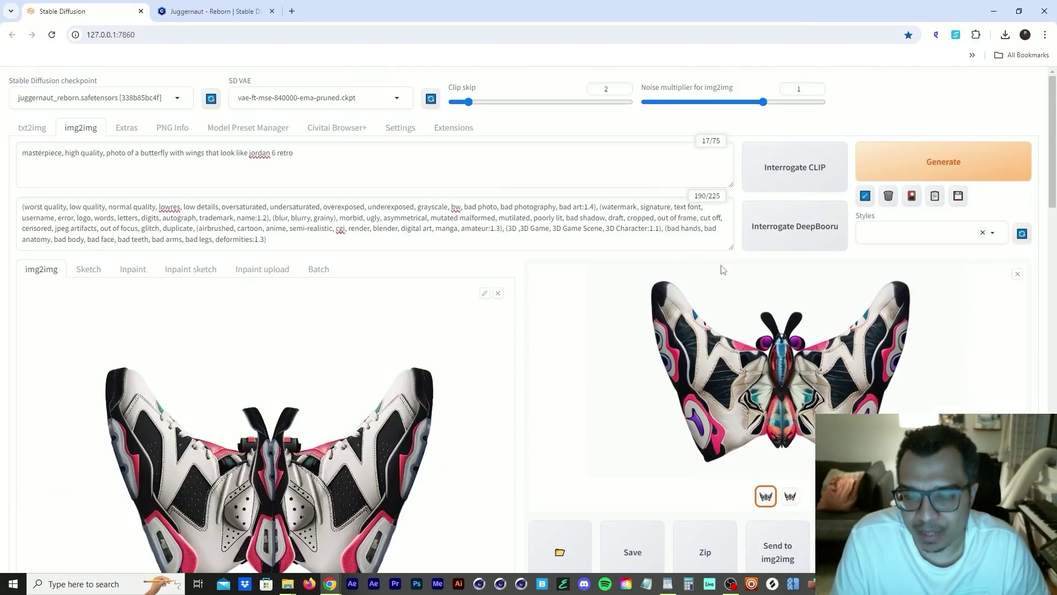
scroll(599, 368, "down", 2)
scroll(598, 368, "up", 3)
scroll(2, 265, "down", 10)
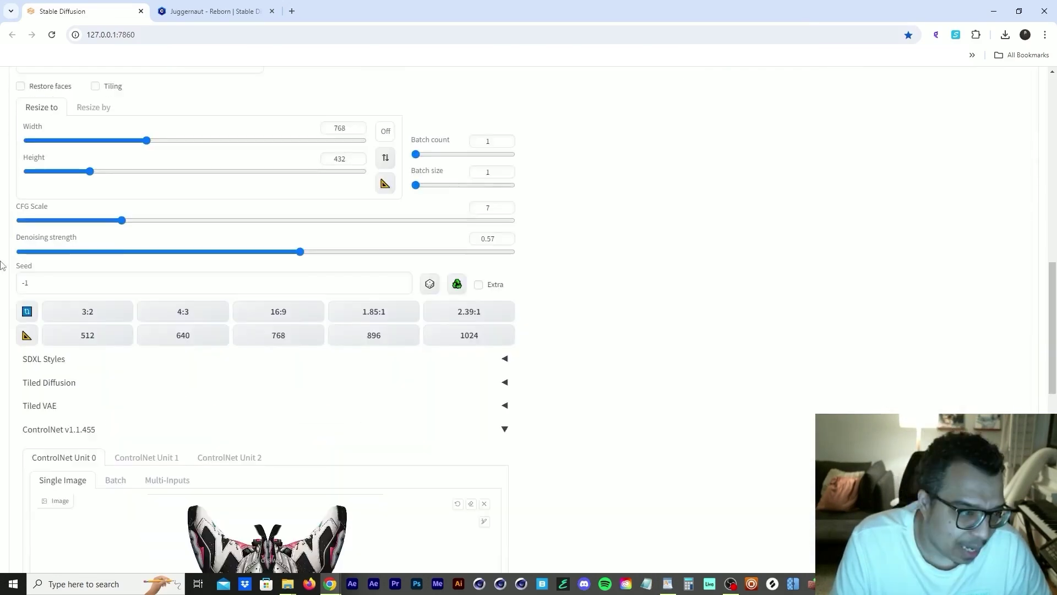
double_click(57, 280)
type("333087200")
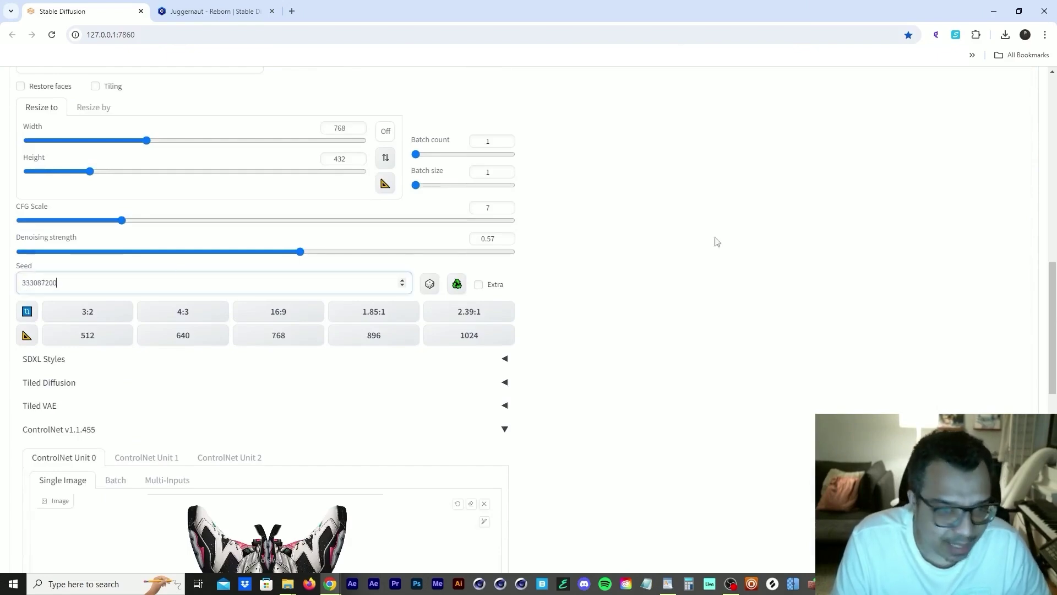
left_click(673, 285)
Generate with the fixed seed and view the new butterfly render full-screen
scroll(672, 284, "up", 10)
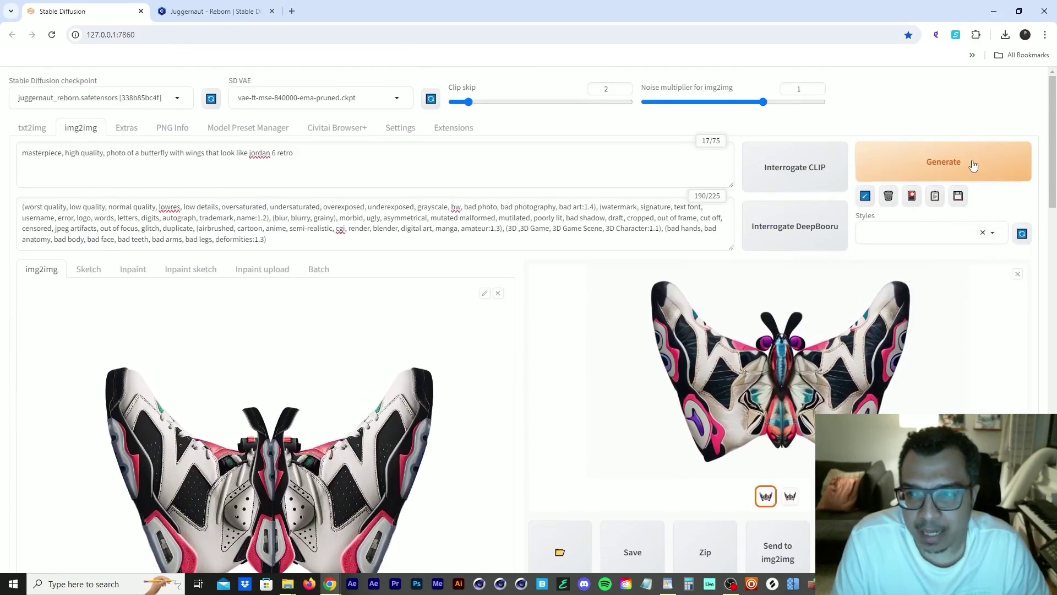
left_click(956, 168)
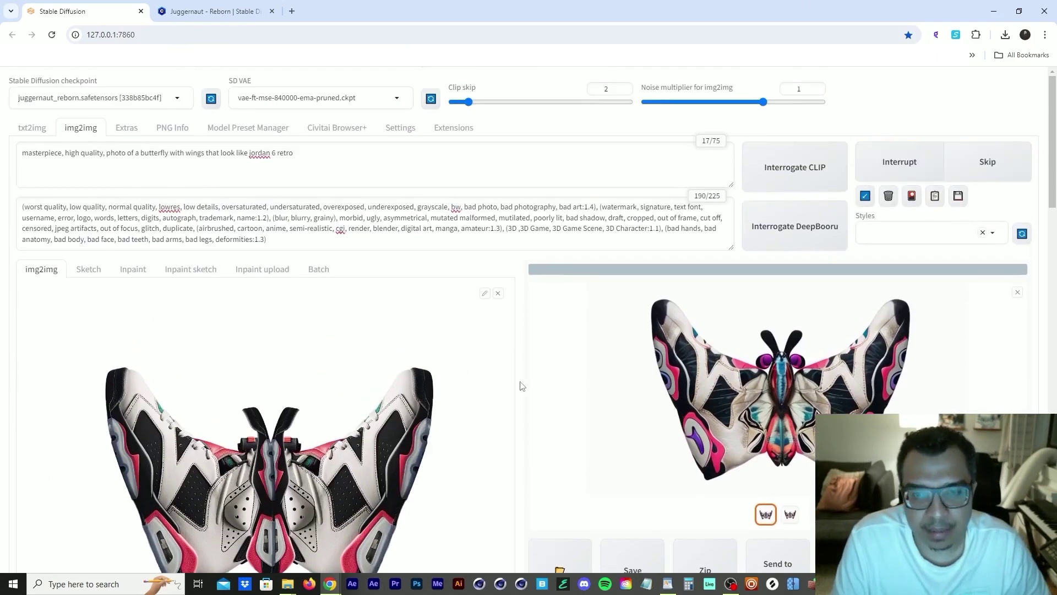
left_click(536, 383)
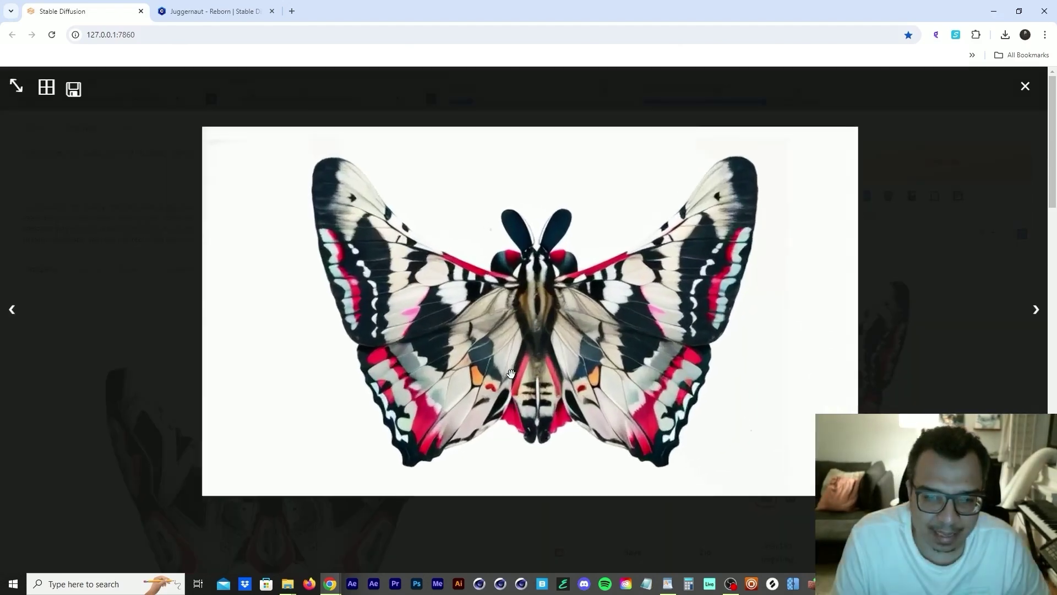
left_click(511, 374)
left_click(509, 375)
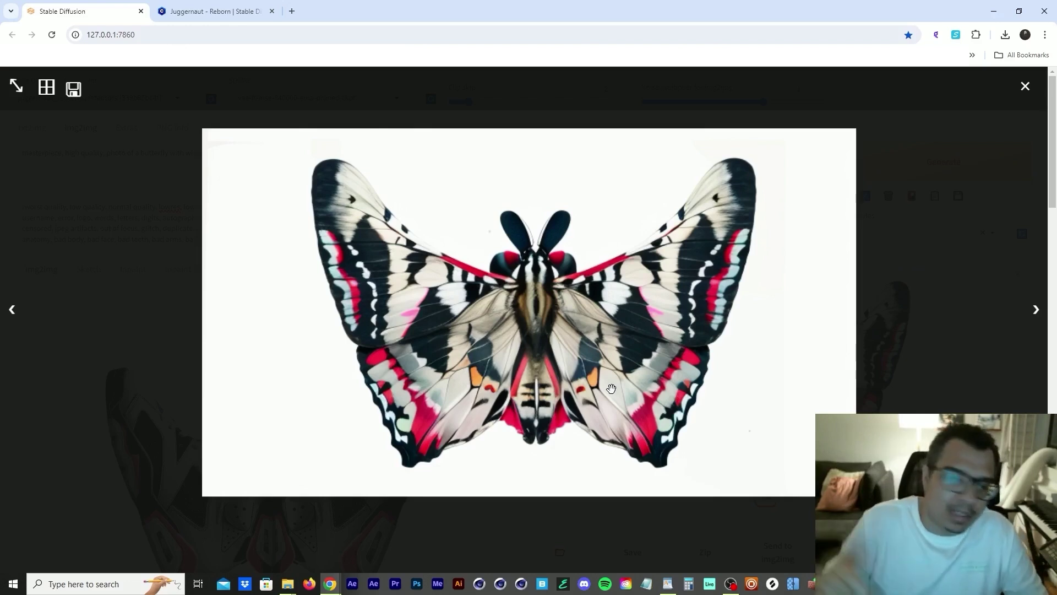
scroll(612, 388, "up", 1)
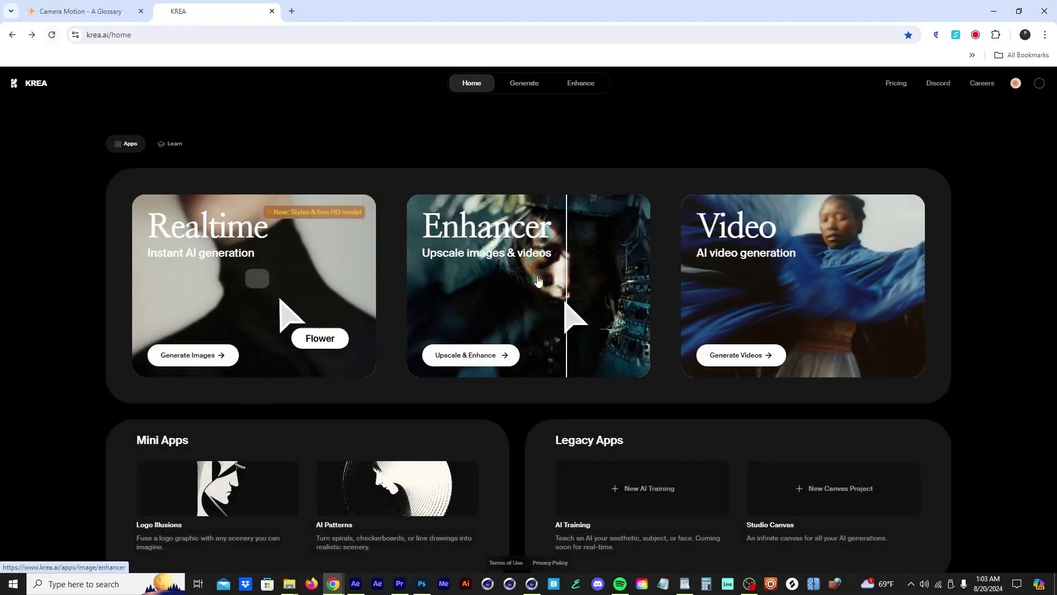
Compare Krea's 2x-enhanced butterfly with the original using the before/after divider
left_click(538, 281)
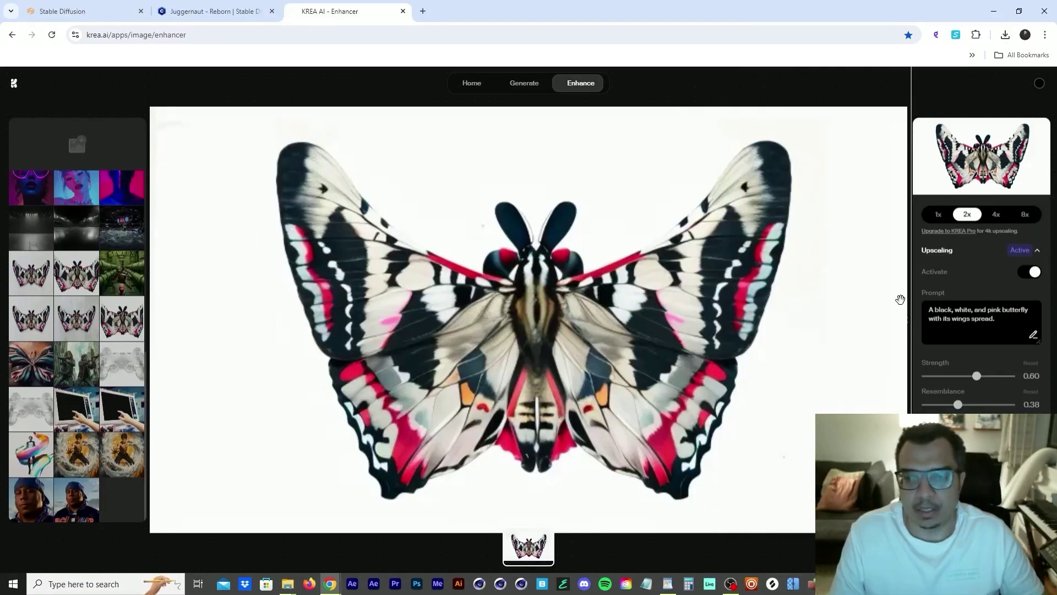
mouse_move(907, 298)
left_mouse_down()
mouse_move(231, 298)
mouse_move(893, 298)
left_mouse_up()
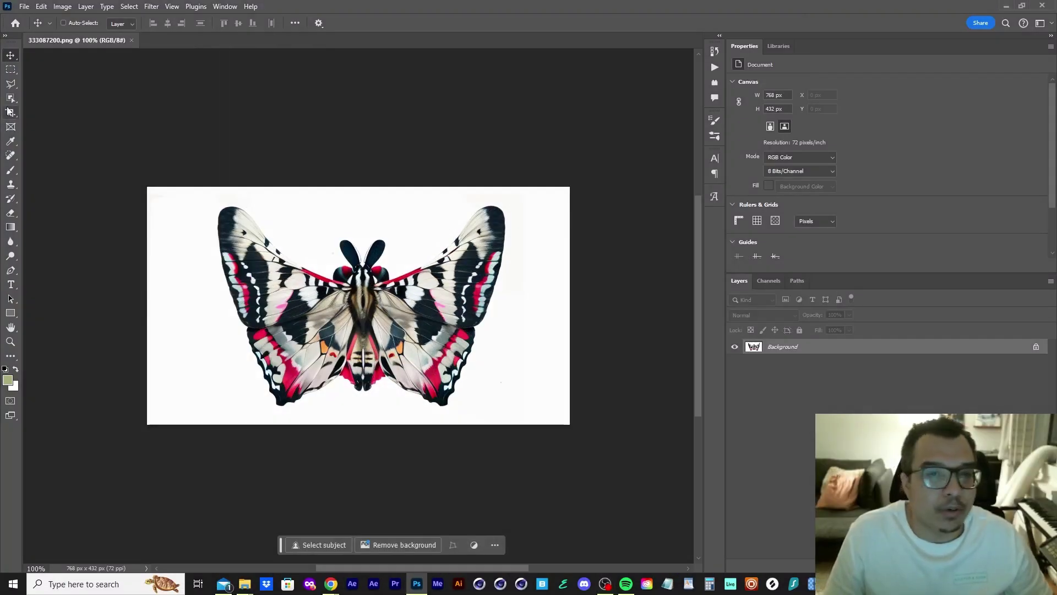
Cut out the butterfly with Select Subject and a layer mask on the unlocked layer
left_click(9, 100)
left_click(523, 22)
left_click(539, 64)
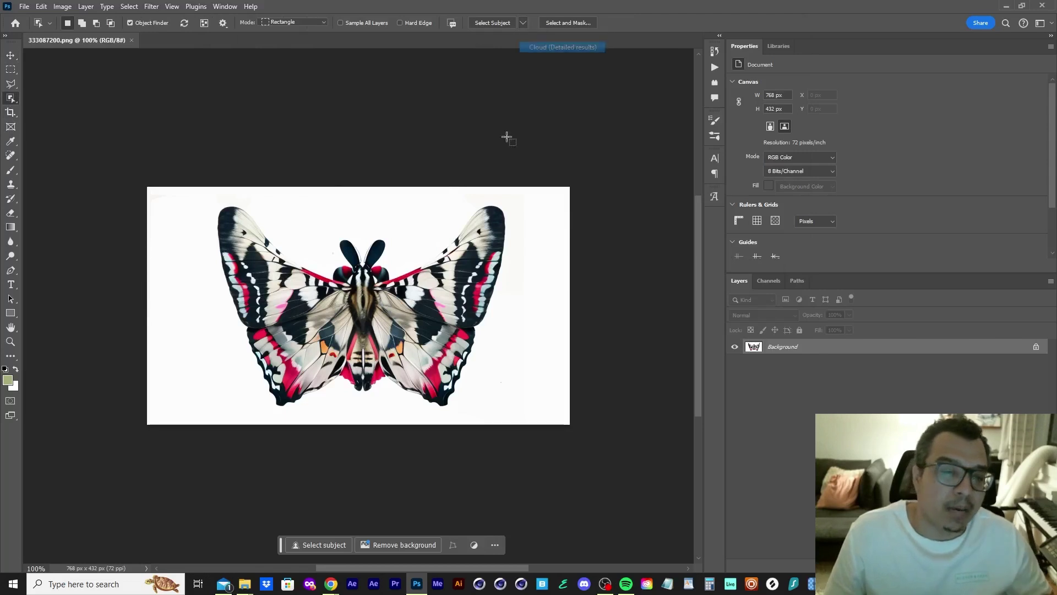
left_click(383, 314)
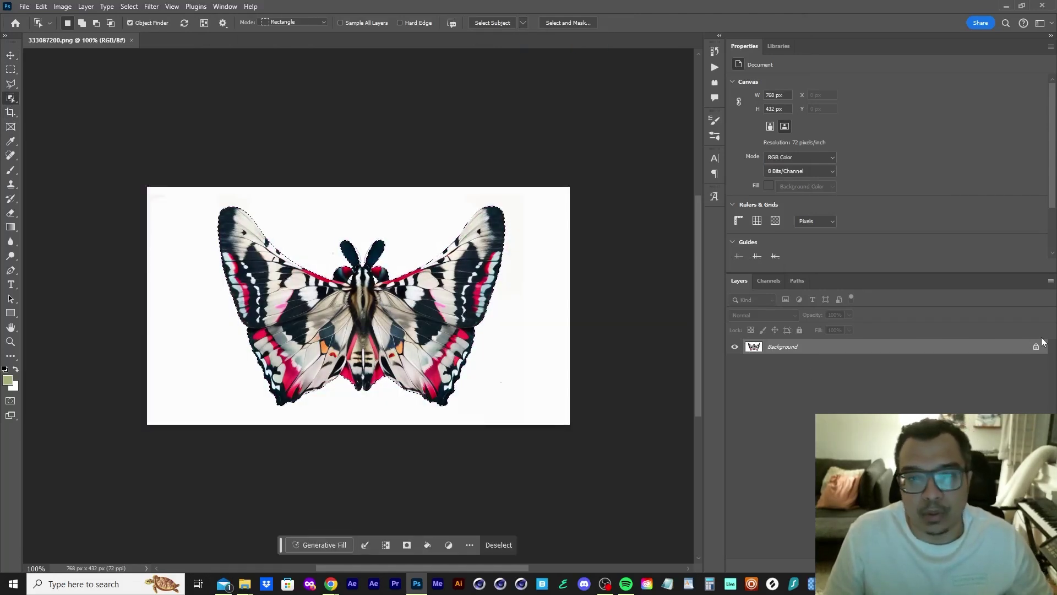
left_click(1036, 346)
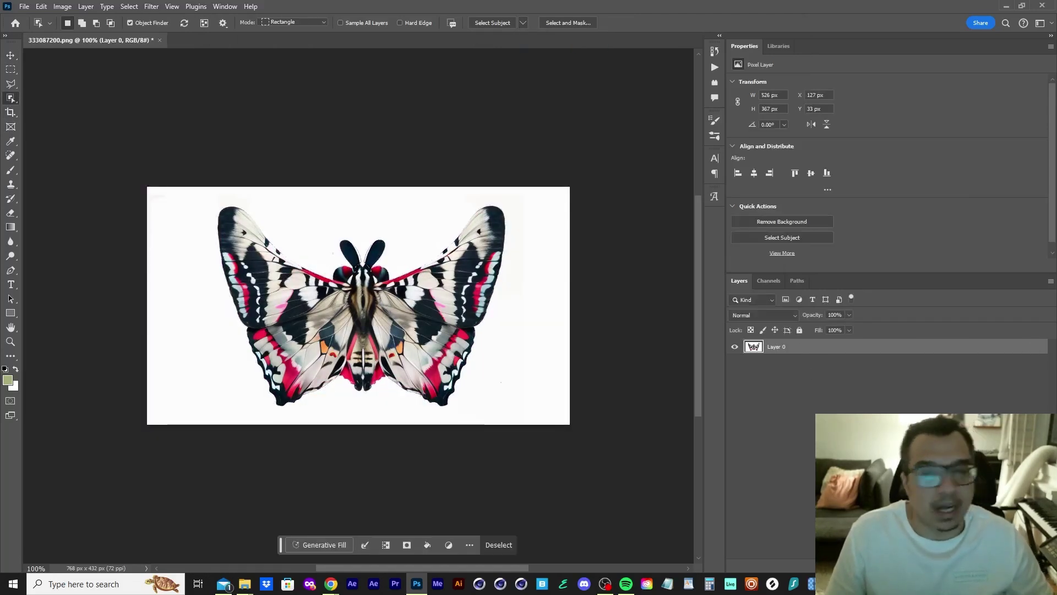
left_click(446, 545)
key("v")
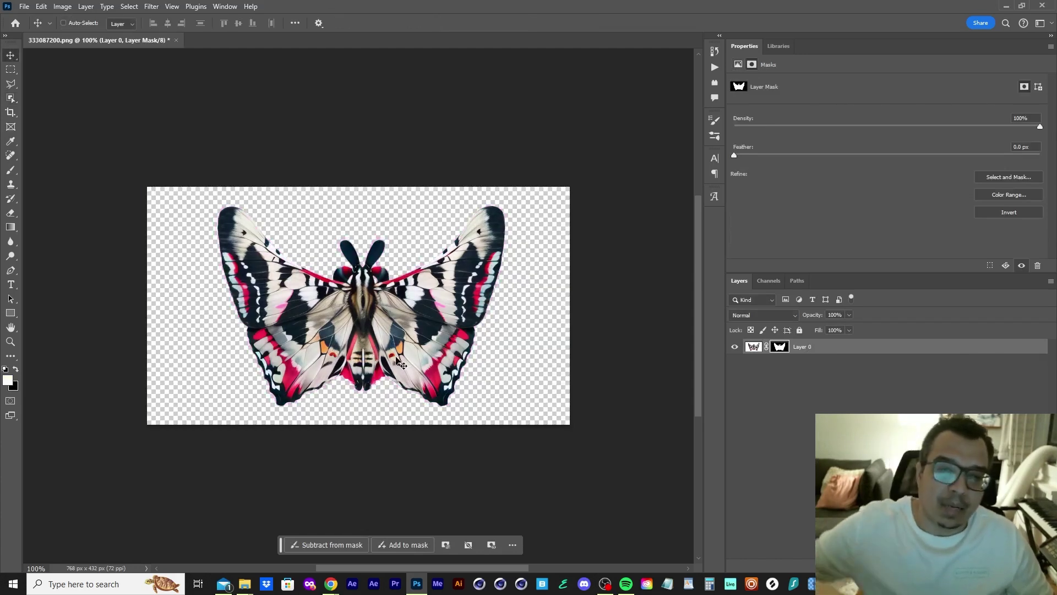
Resize the canvas to 432 × 768 px portrait
key("ctrl+alt+c")
left_click(715, 285)
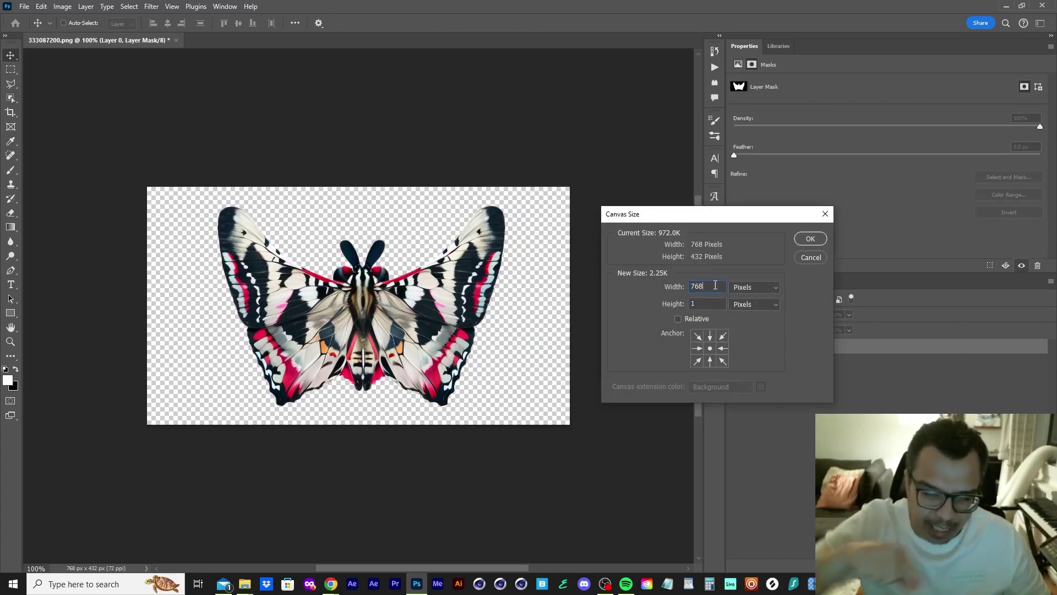
double_click(715, 285)
type("432")
key("Tab")
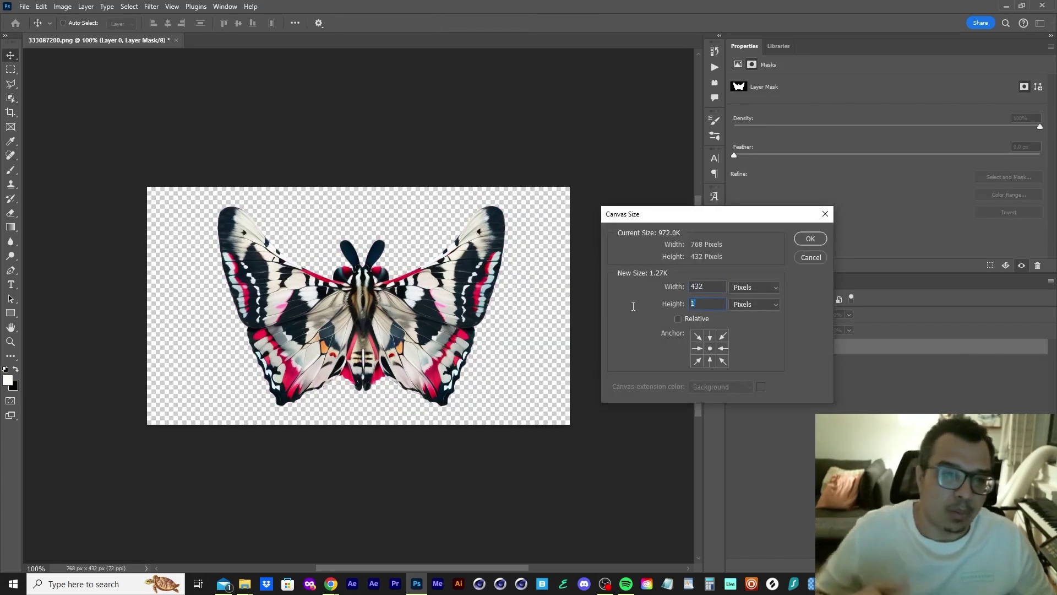
type("768")
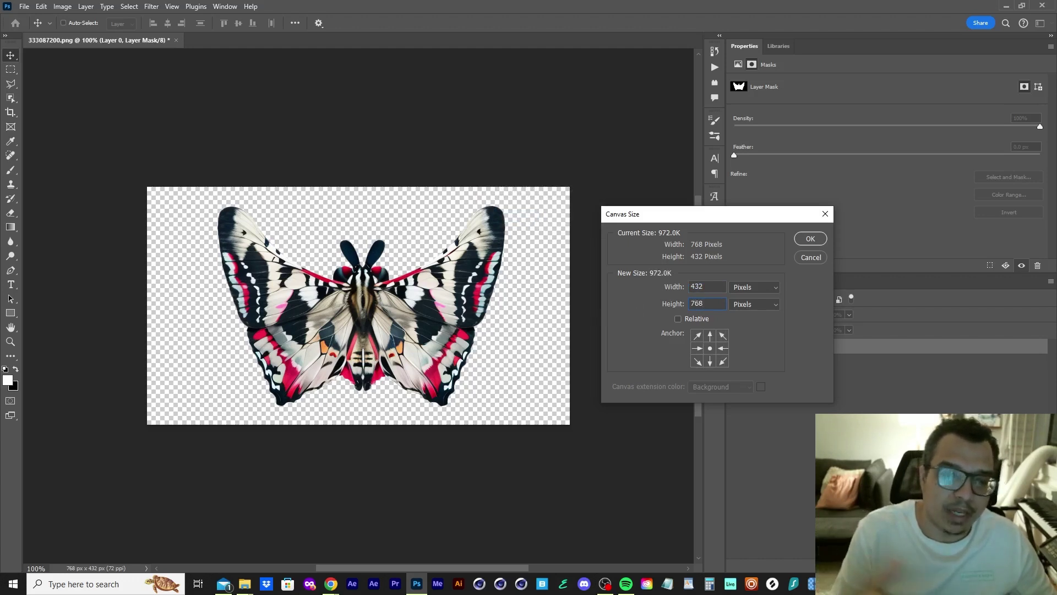
left_click(810, 240)
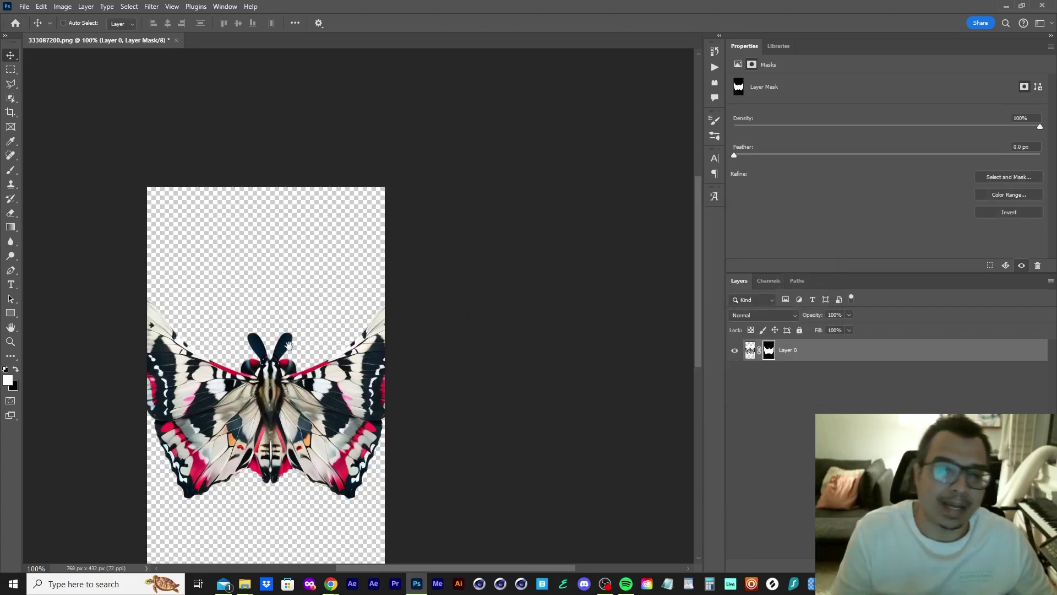
Convert the butterfly to a smart object, shrink it to about 77%, and drag in the wood floor image
right_click(816, 354)
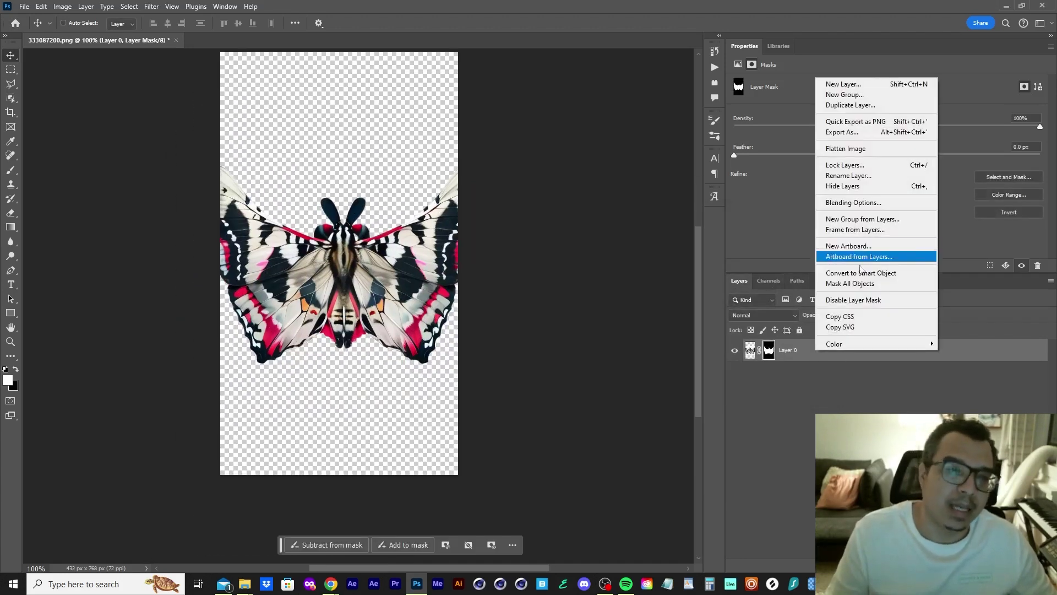
left_click(859, 274)
key("ctrl+t")
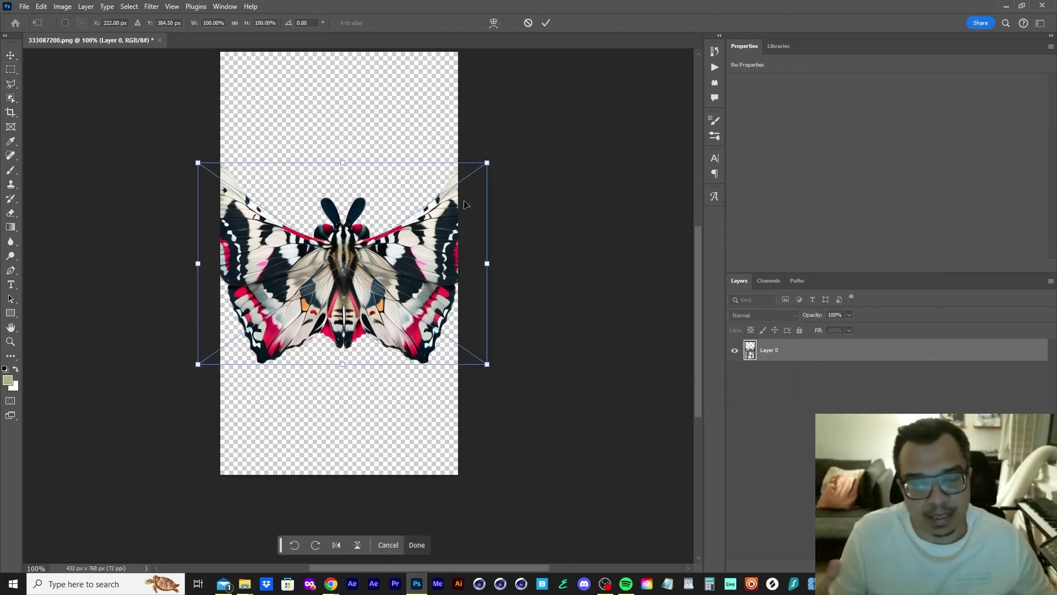
left_click_drag(487, 163, 455, 188)
key("Return")
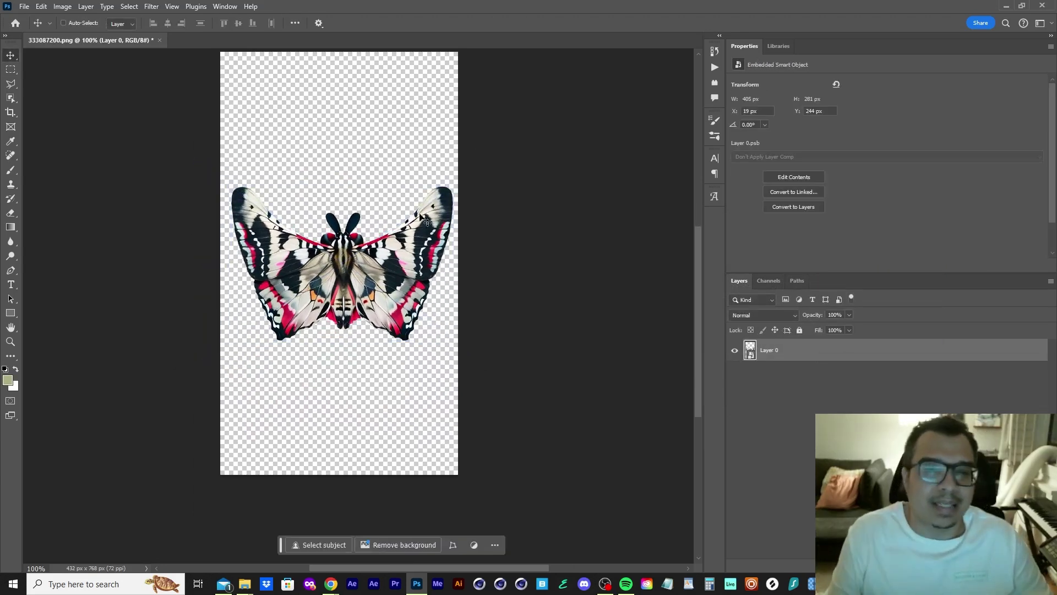
key("alt+Tab")
left_click_drag(601, 297, 507, 349)
Crop the canvas to the wood floor and move the floor layer beneath the butterfly
key("Return")
left_click(750, 349, "ctrl")
left_click(62, 6)
left_click(69, 113)
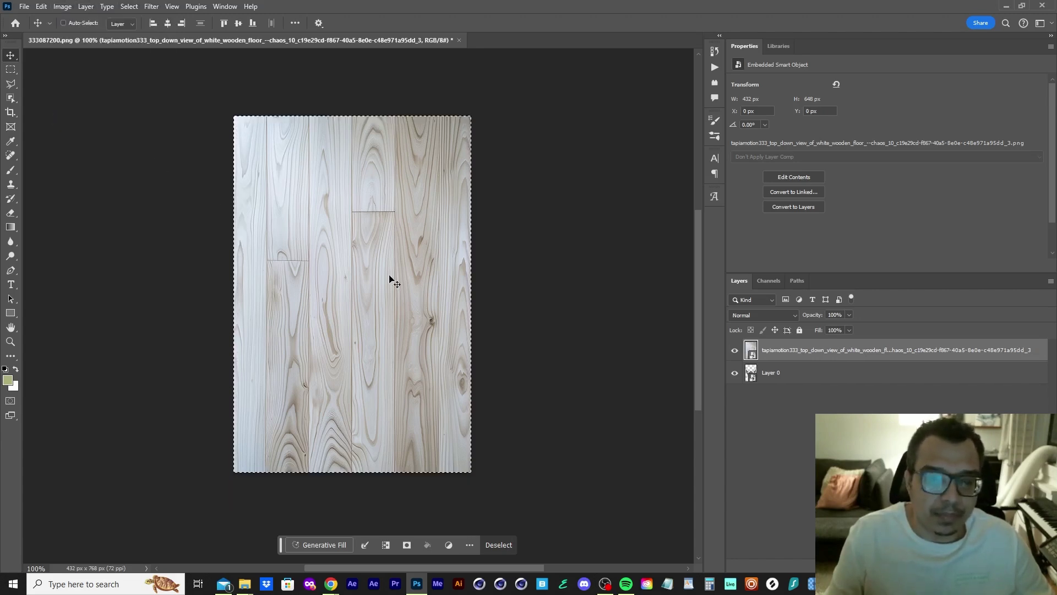
left_click_drag(782, 350, 771, 392)
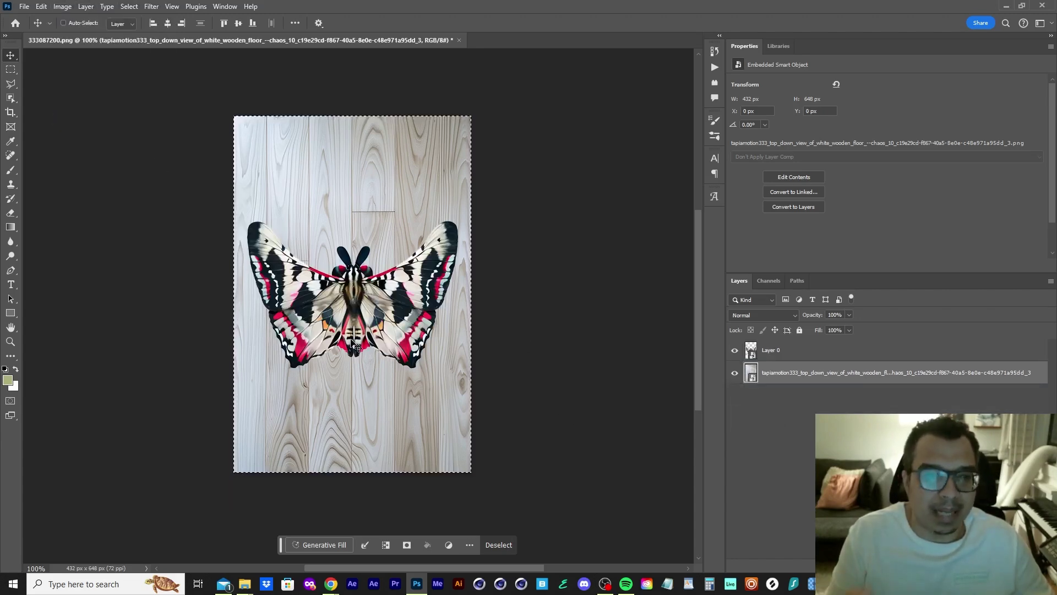
key("ctrl+d")
left_click_drag(401, 292, 421, 313)
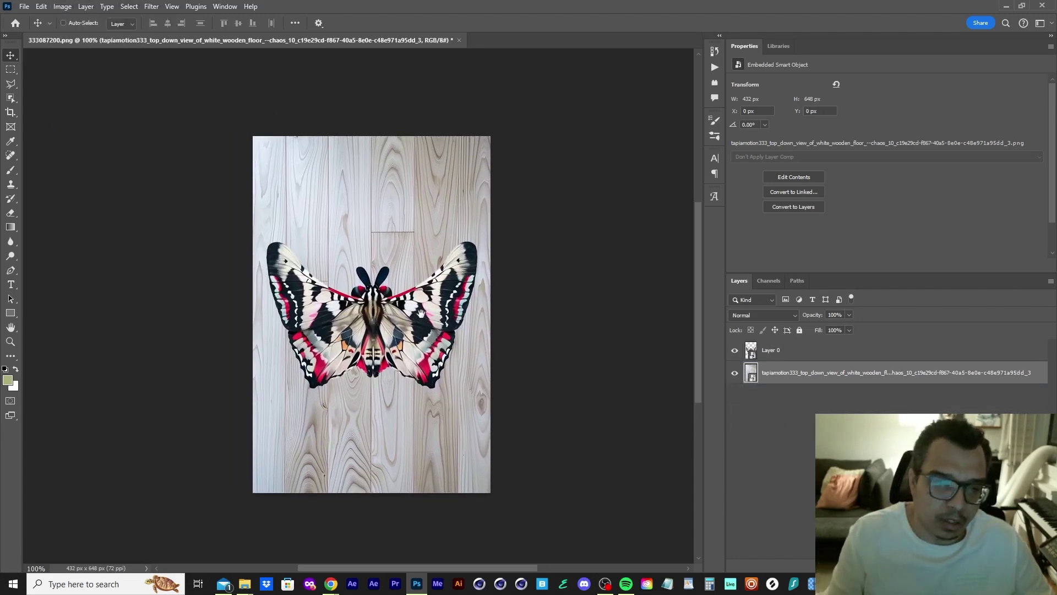
Brighten the wood floor with a clipped Levels layer set to output black 131
right_click(969, 366)
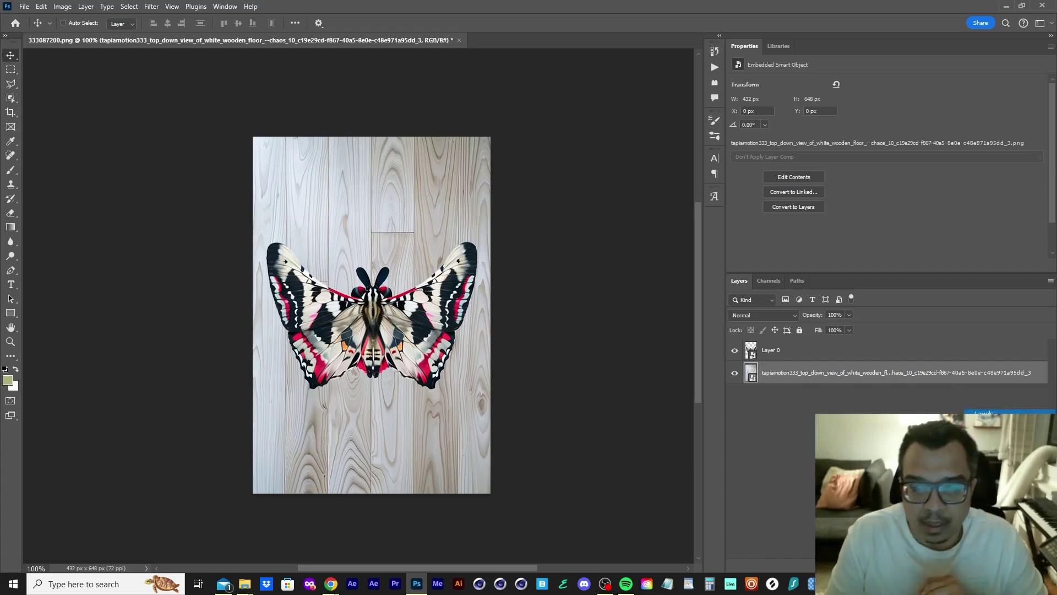
left_click(984, 413)
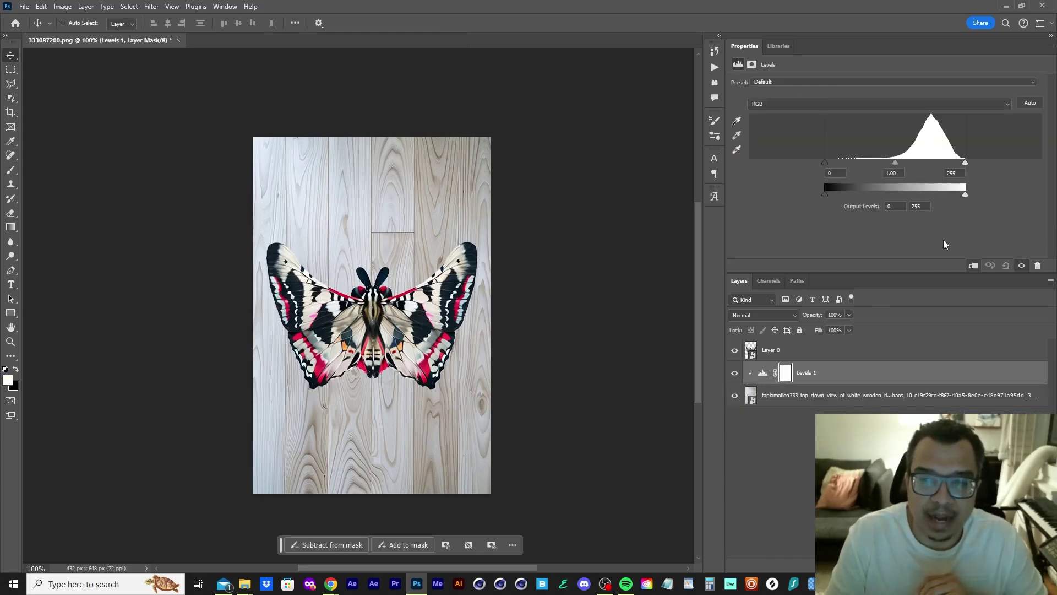
left_click_drag(825, 196, 897, 199)
left_click(776, 351)
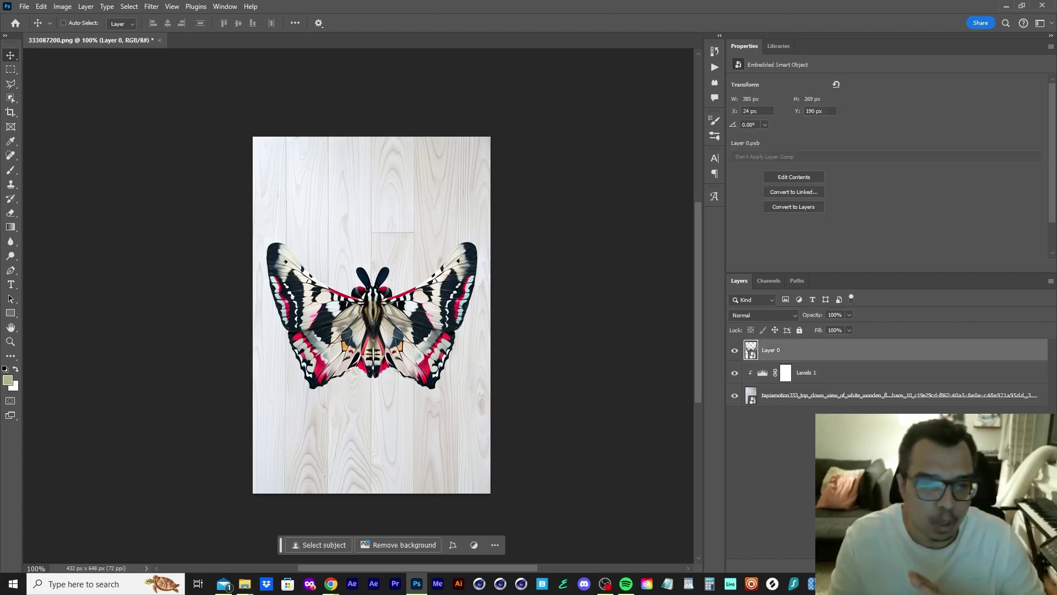
Push the butterfly's drop shadow slightly farther out and add a second drop shadow
double_click(768, 347)
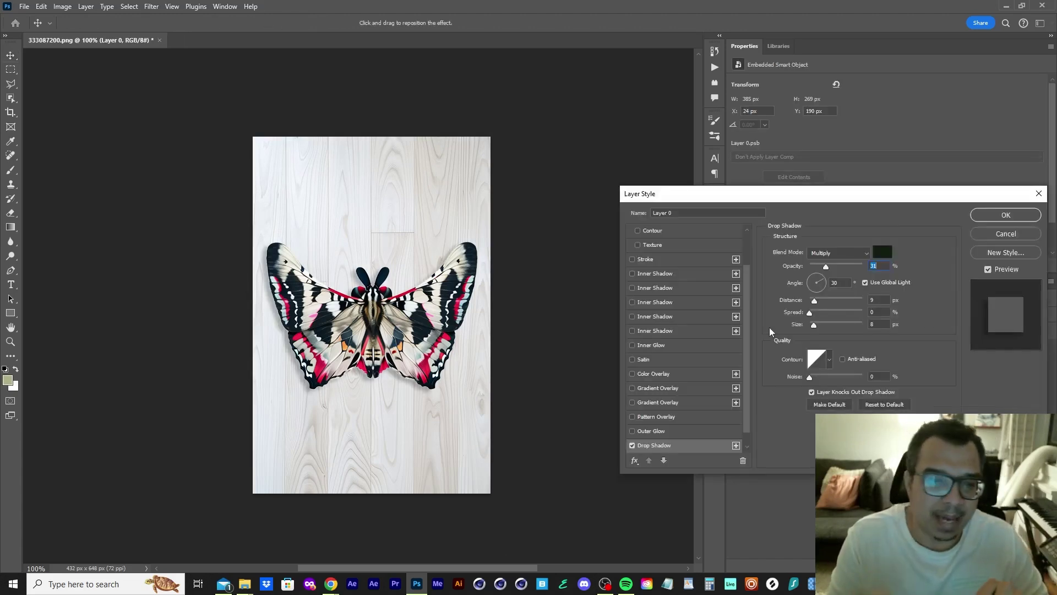
key("Tab")
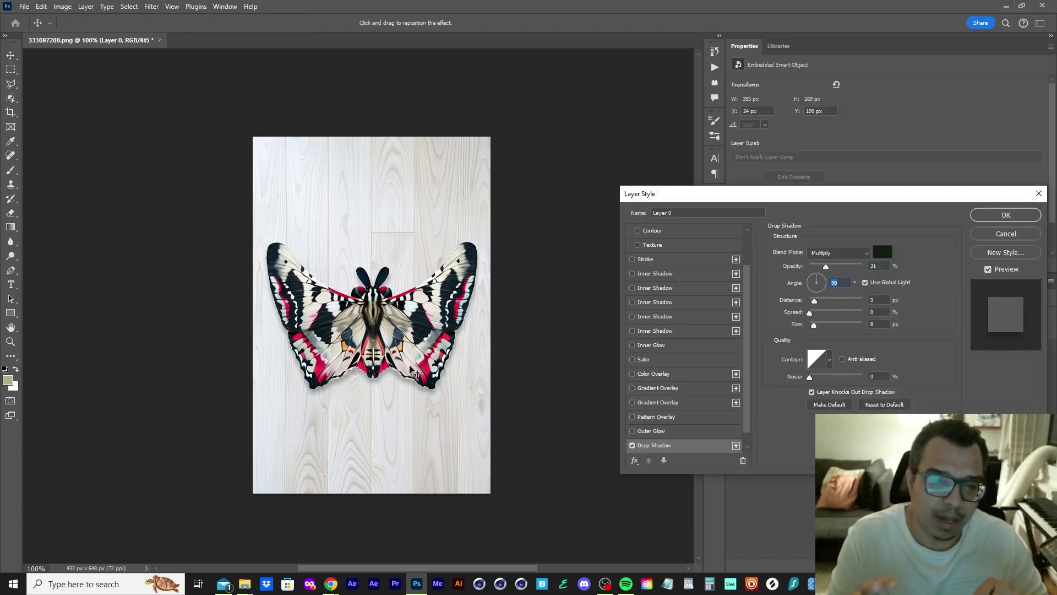
left_click_drag(813, 301, 817, 302)
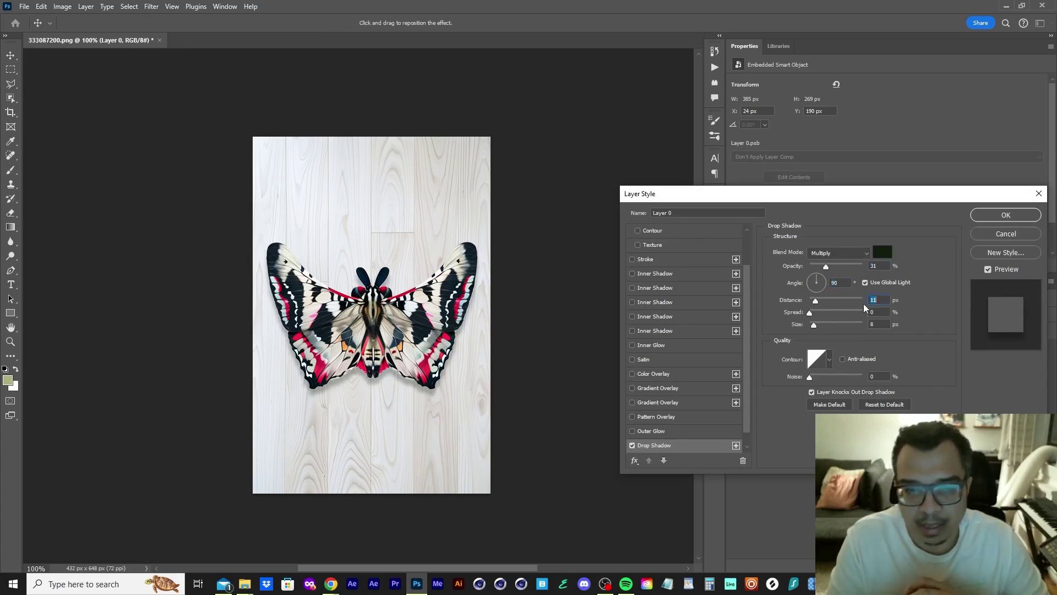
left_click(735, 445)
left_click(631, 445)
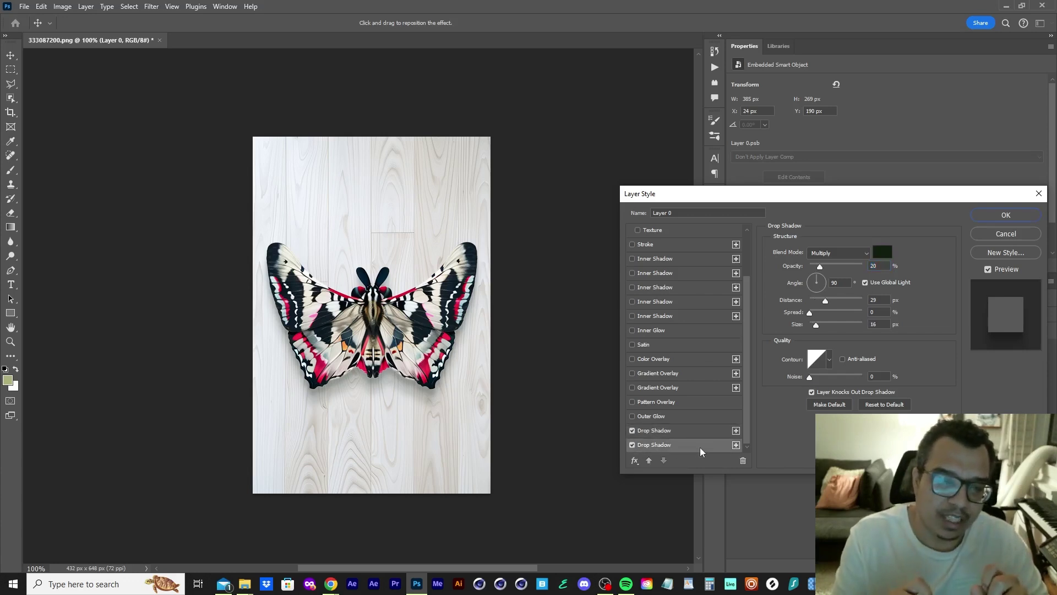
left_click(632, 444)
left_click(632, 445)
Refine the first drop shadow to spread 20 and distance 3, then apply both shadows
left_click(632, 430)
left_click(632, 430)
mouse_move(811, 313)
left_mouse_down()
mouse_move(820, 314)
mouse_move(813, 306)
left_mouse_up()
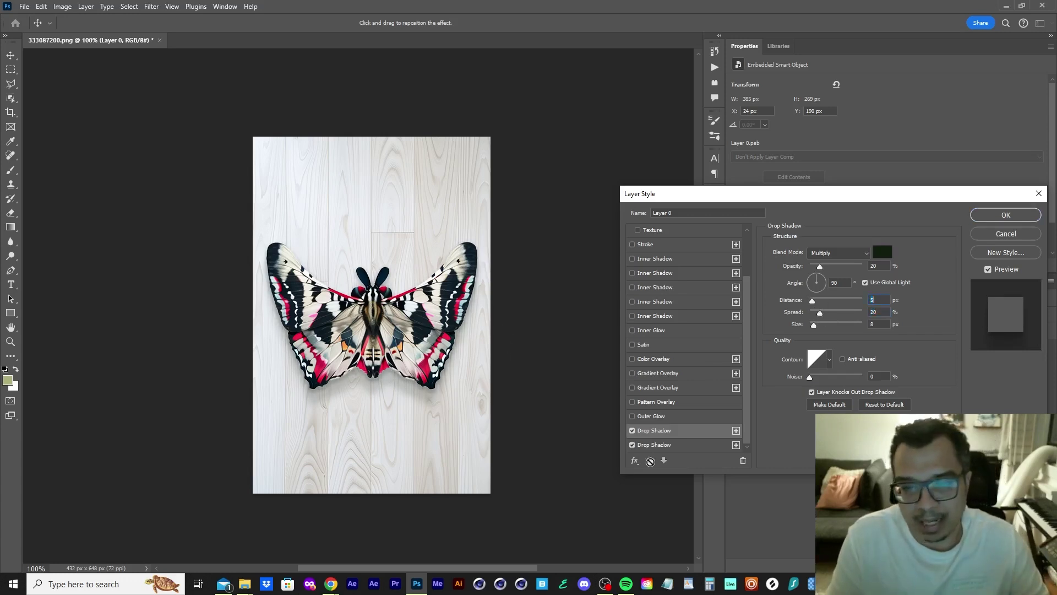
left_click(653, 445)
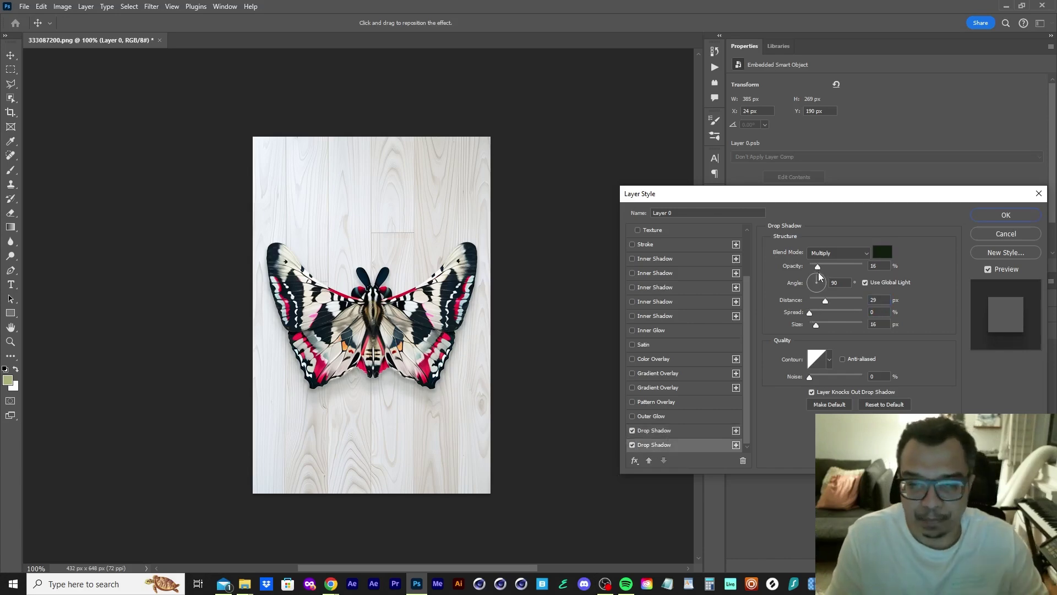
left_click(654, 430)
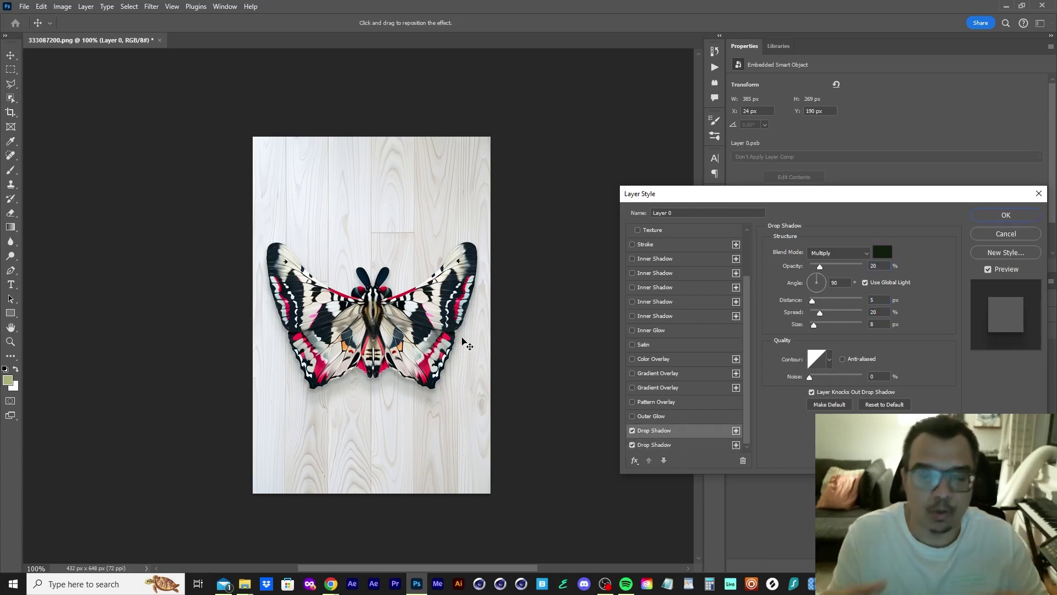
key("ctrl+plus")
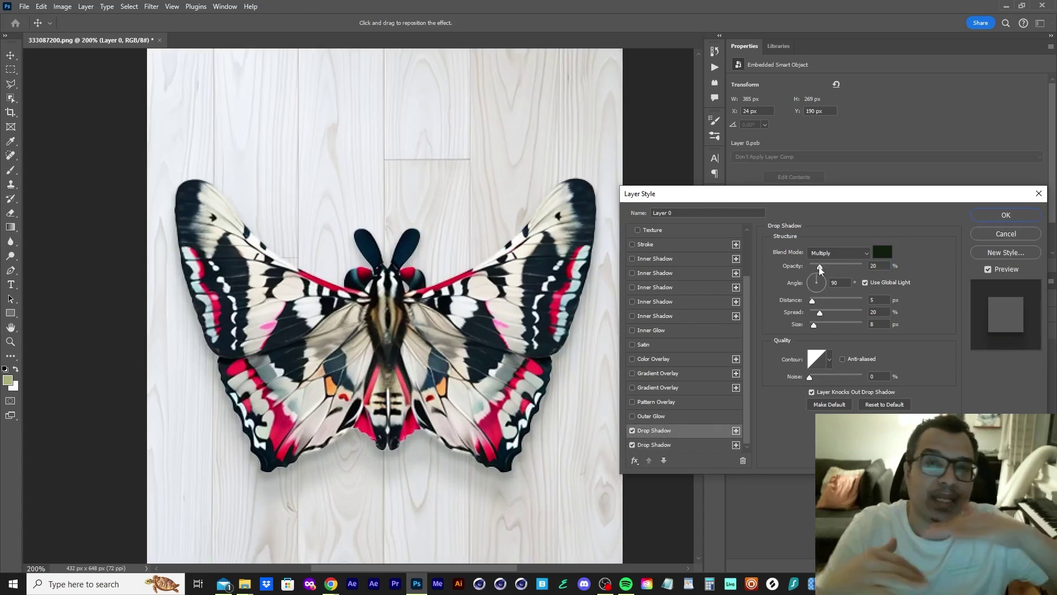
left_click_drag(812, 300, 825, 267)
left_click(1006, 215)
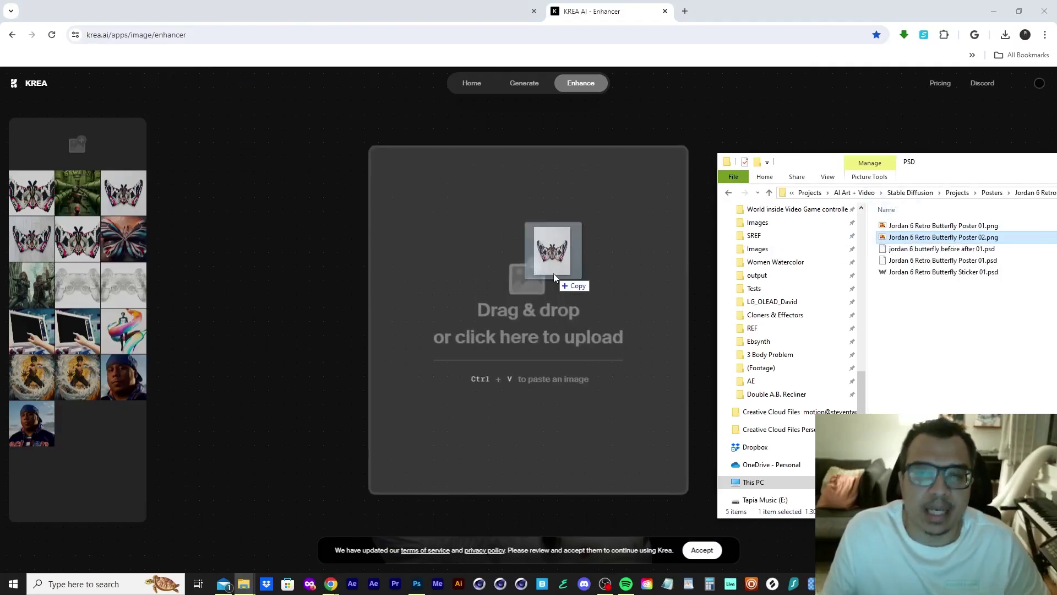
Upload 'Jordan 6 Retro Butterfly Poster 02.png' to Krea Enhancer and start a 2x enhancement at 1536 x 2048
left_click_drag(554, 277, 553, 278)
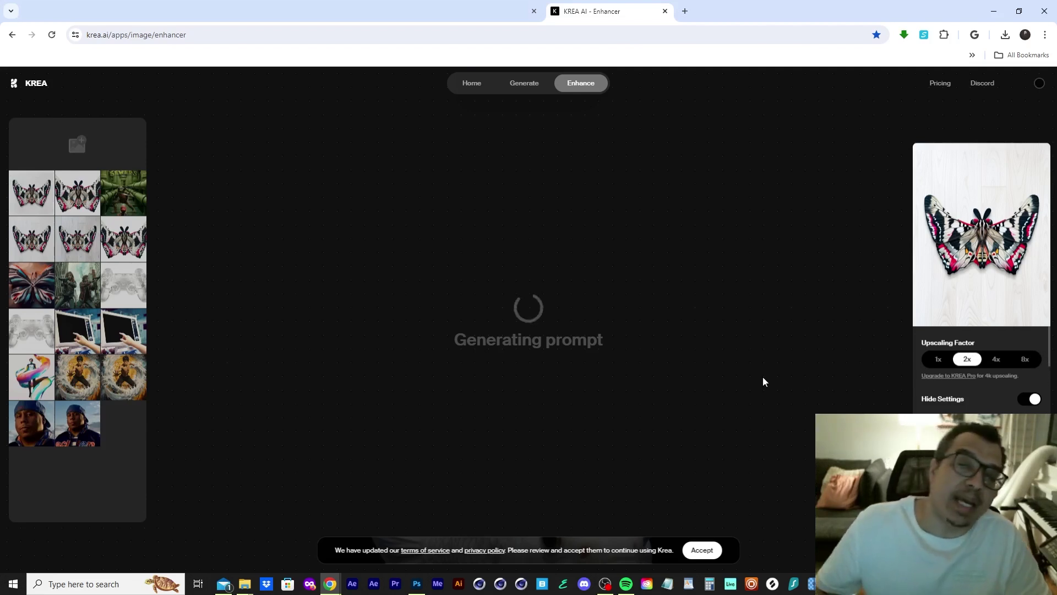
scroll(996, 408, "down", 2)
scroll(1050, 407, "down", 1)
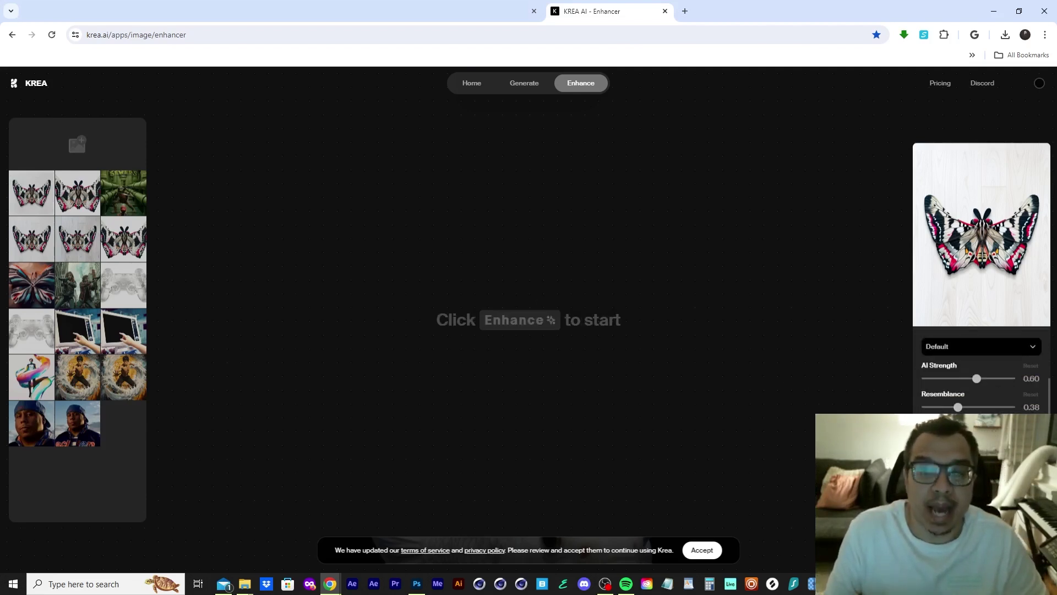
scroll(1050, 408, "down", 5)
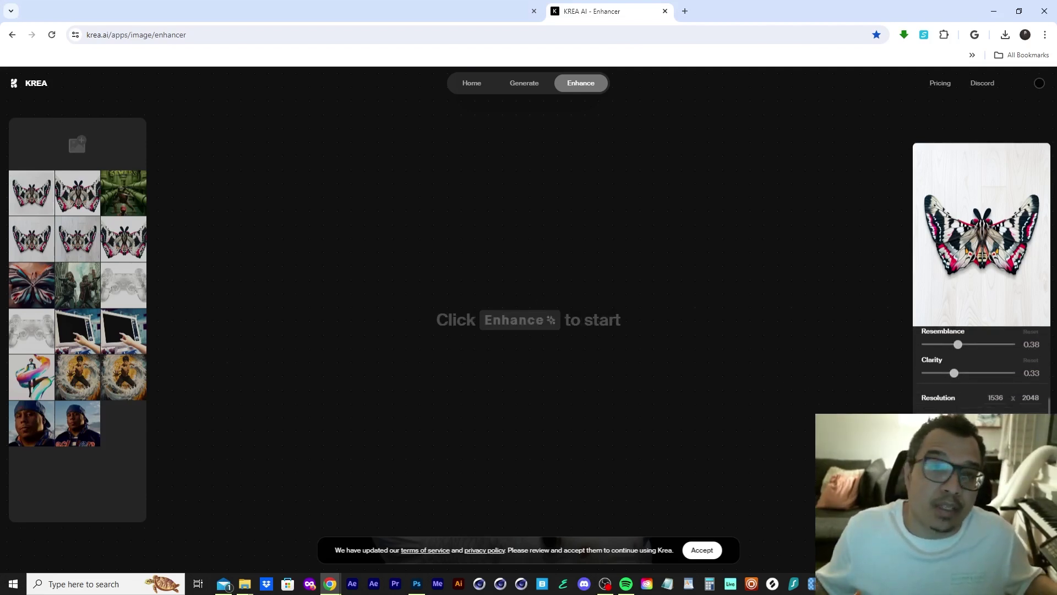
scroll(1044, 361, "up", 3)
left_click(981, 390)
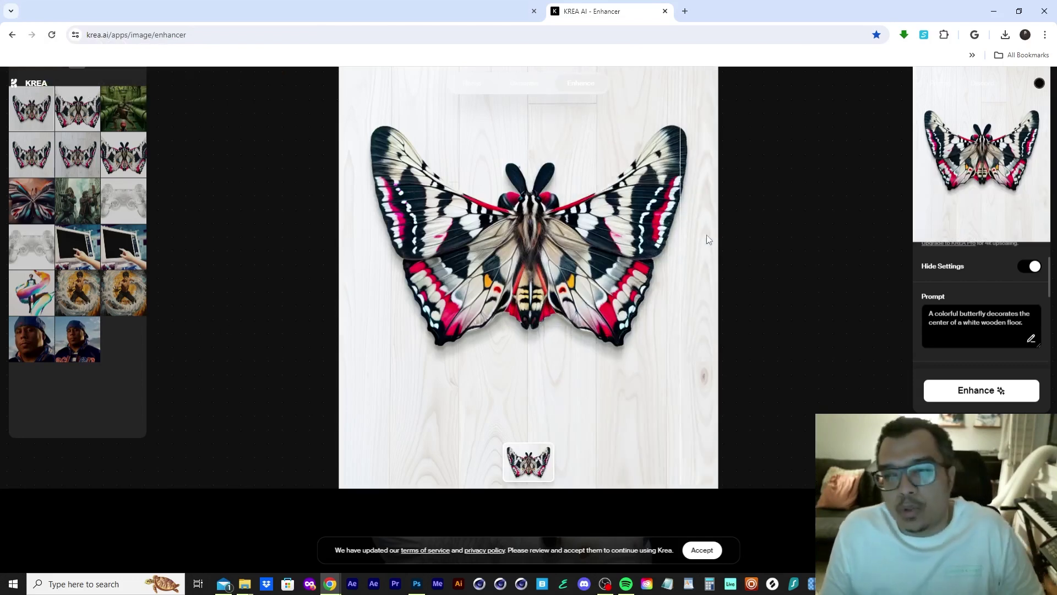
Zoom in and out on the enhanced poster to check the wing veins and body fur
scroll(558, 295, "up", 3)
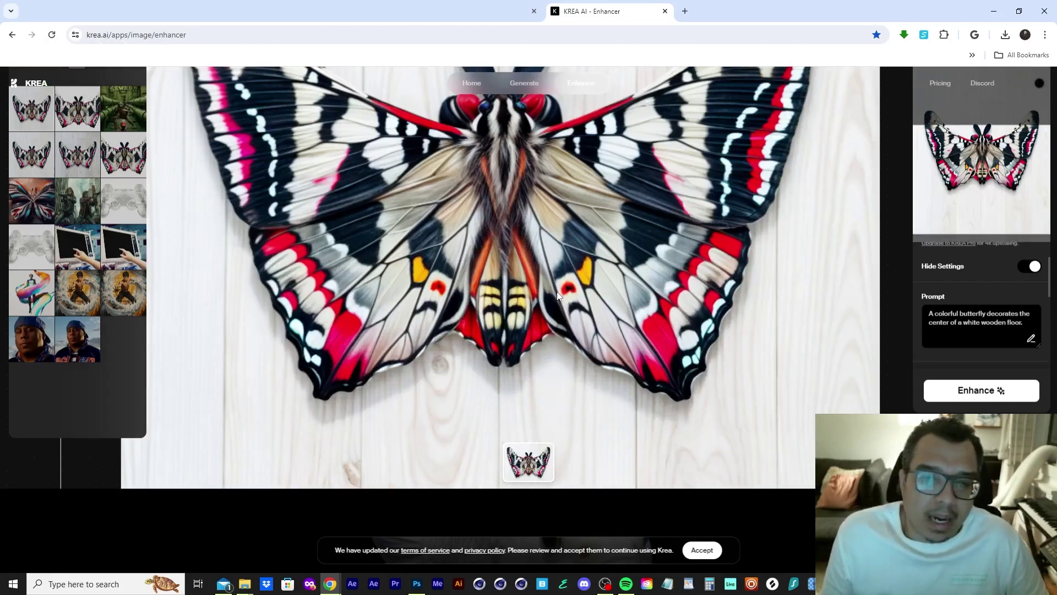
scroll(557, 296, "down", 3)
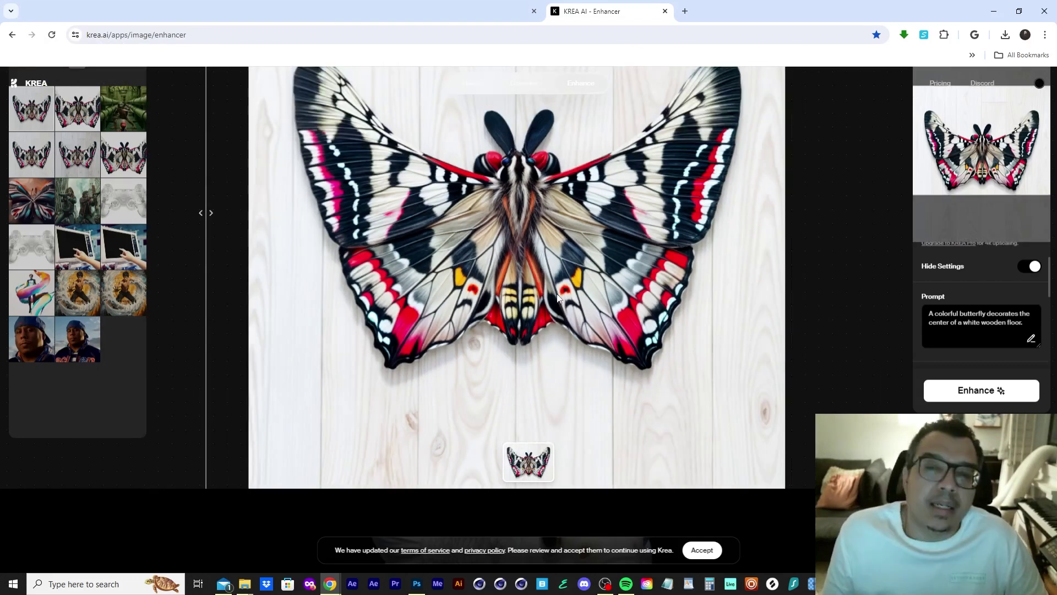
scroll(557, 297, "up", 4)
scroll(491, 204, "down", 4)
scroll(545, 317, "down", 2)
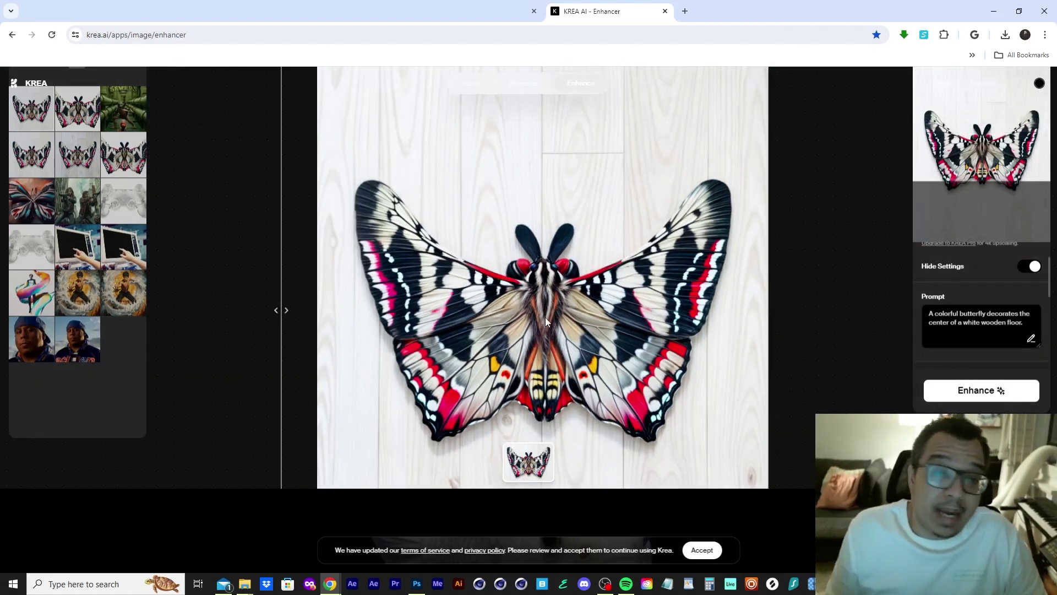
Raise AI Strength from 0.60 to 0.75 and run a new enhancement
scroll(581, 313, "down", 2)
scroll(1042, 327, "down", 3)
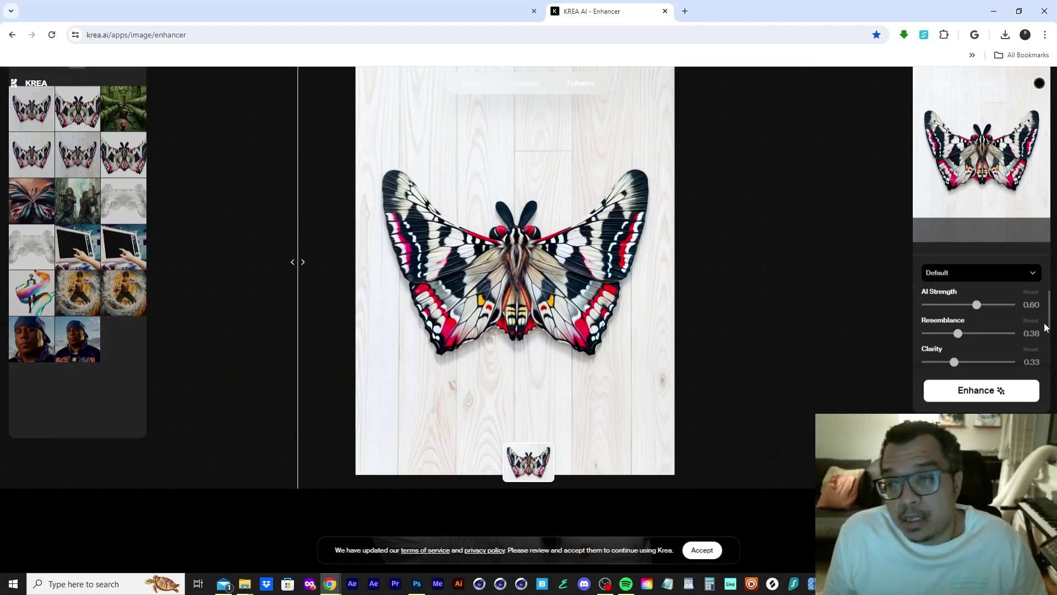
left_click_drag(980, 309, 987, 310)
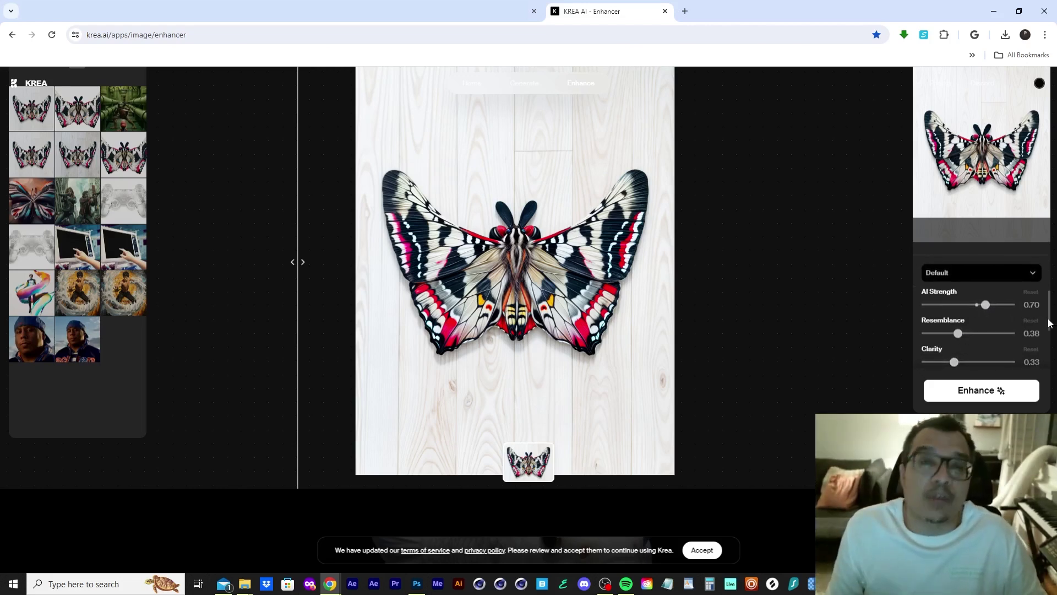
left_click_drag(986, 310, 993, 310)
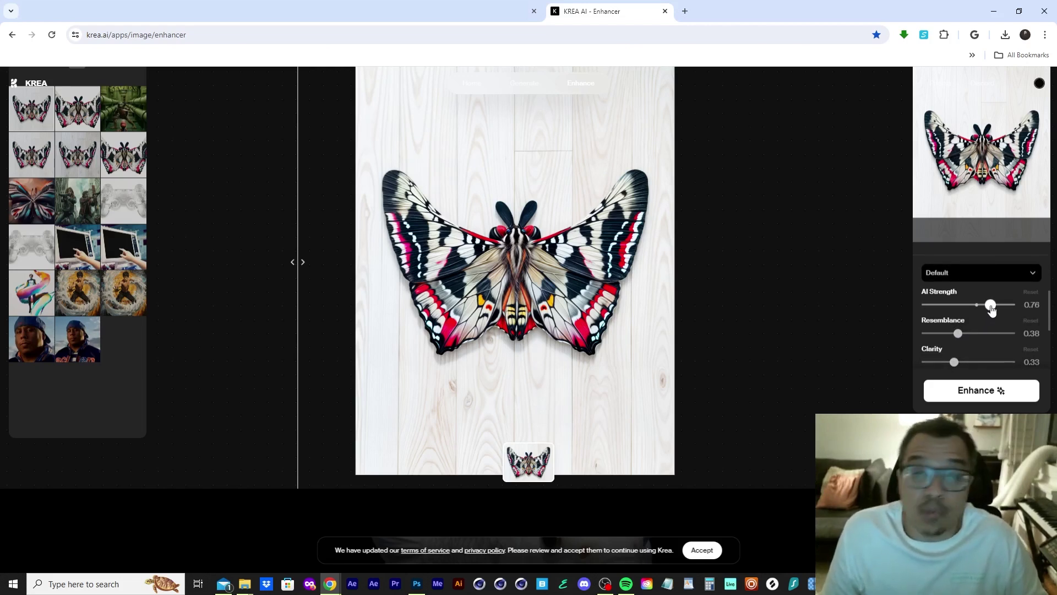
left_click(981, 389)
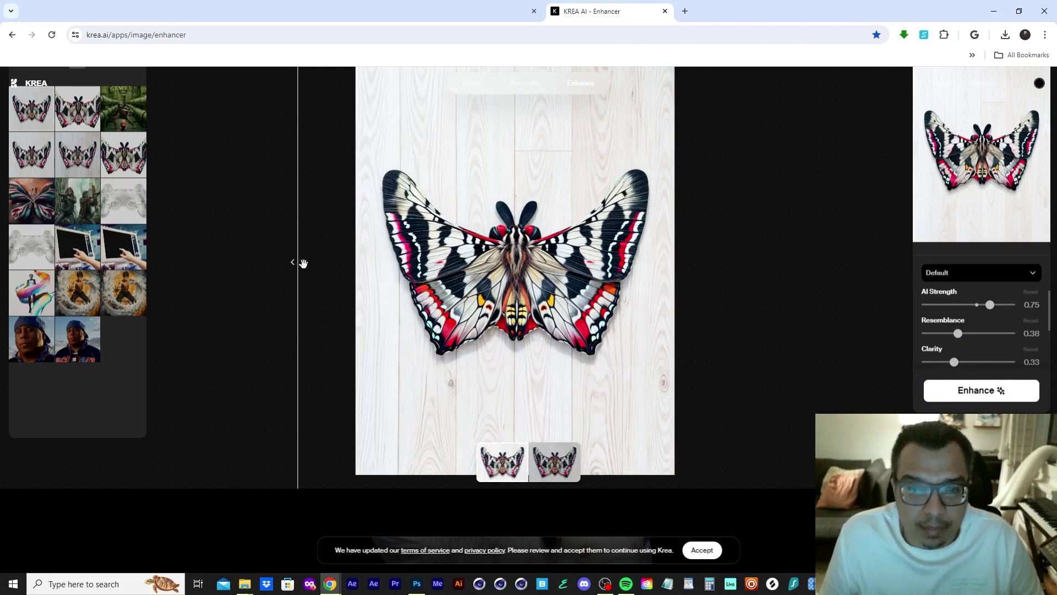
Compare the stronger enhancement with the original using the before/after divider and zoom
left_click_drag(304, 264, 324, 255)
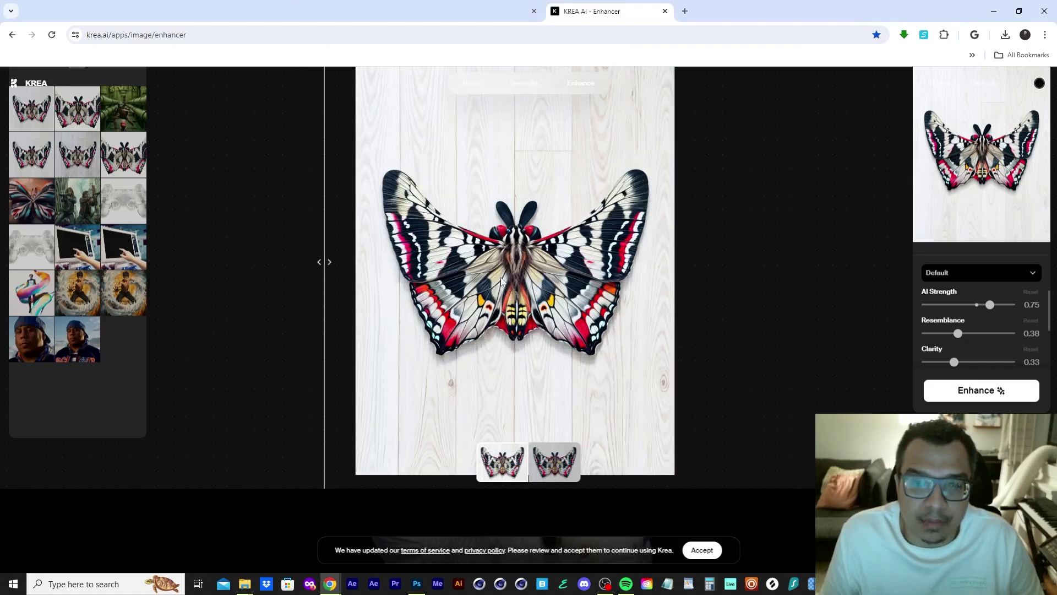
scroll(501, 277, "up", 2)
scroll(501, 281, "up", 3)
scroll(501, 281, "down", 3)
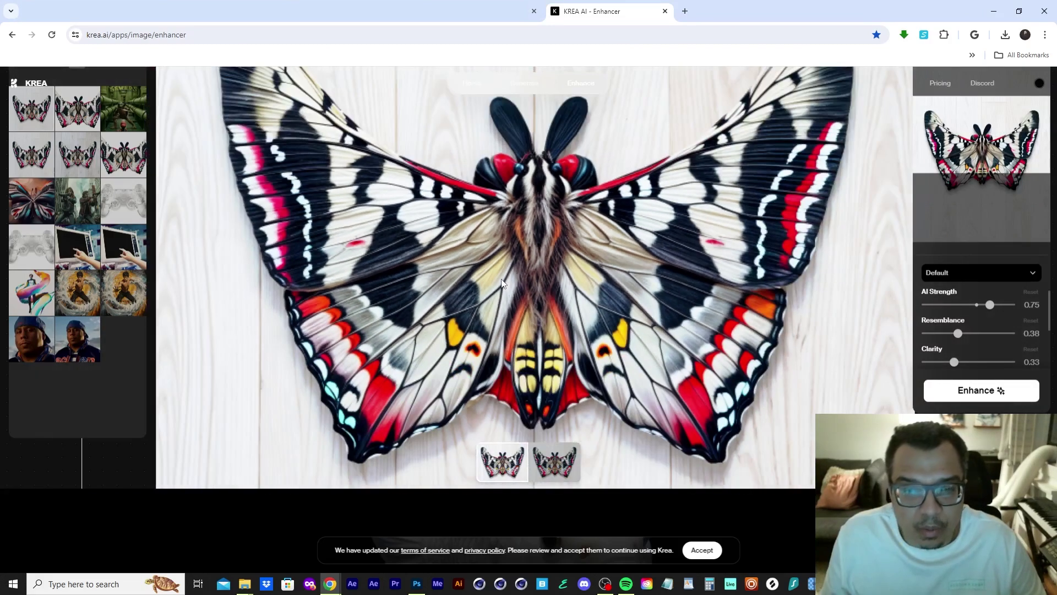
scroll(501, 283, "up", 3)
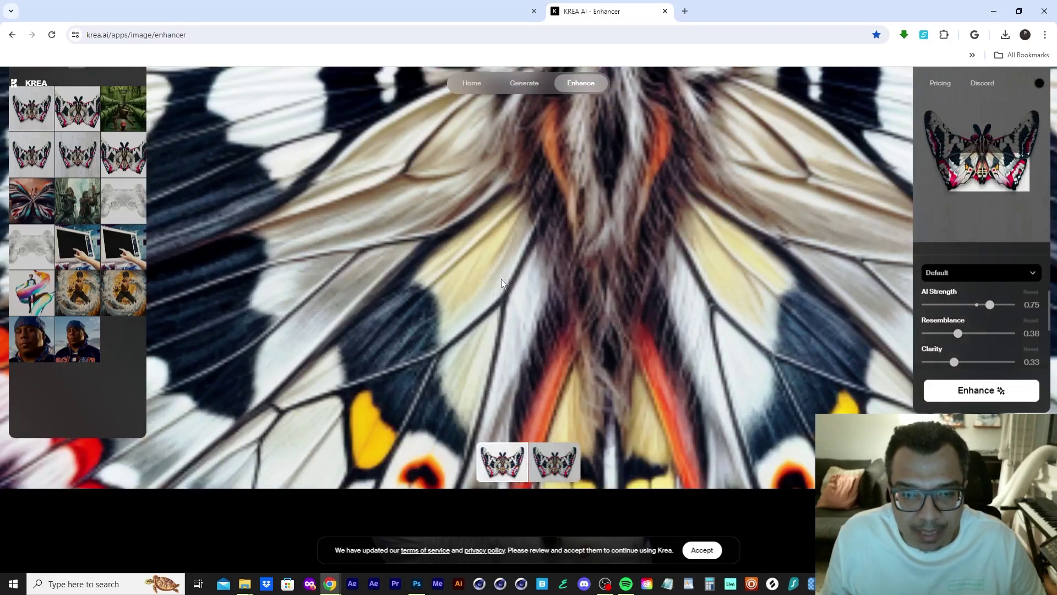
scroll(501, 283, "down", 3)
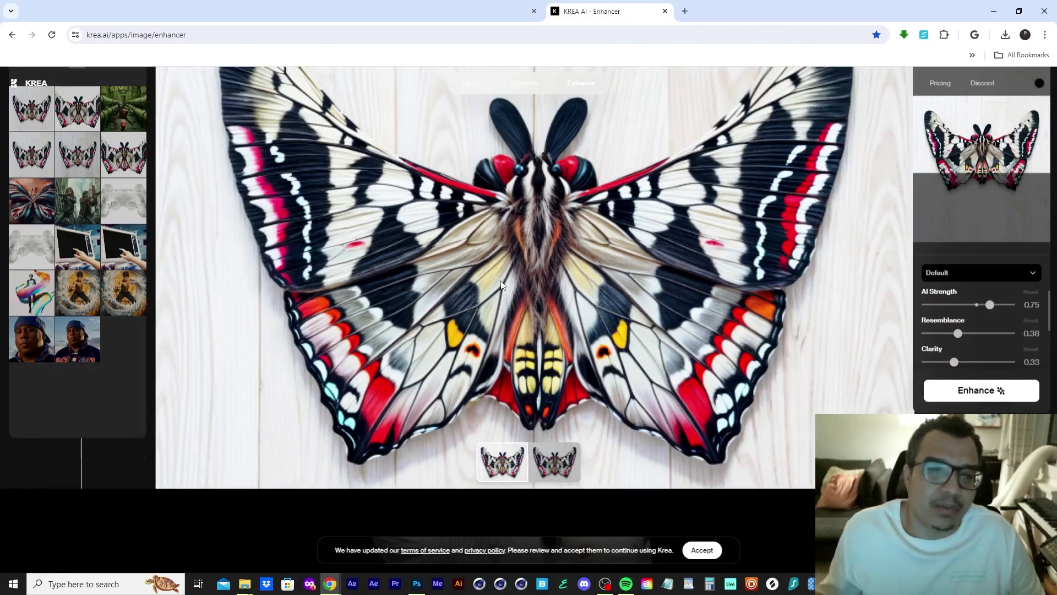
scroll(501, 284, "down", 3)
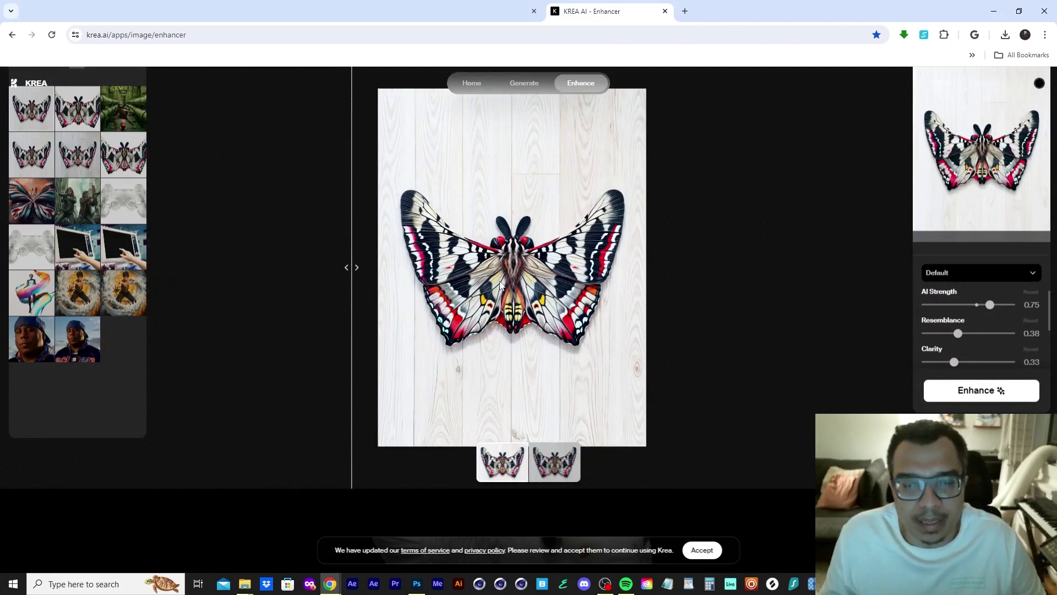
scroll(501, 284, "up", 1)
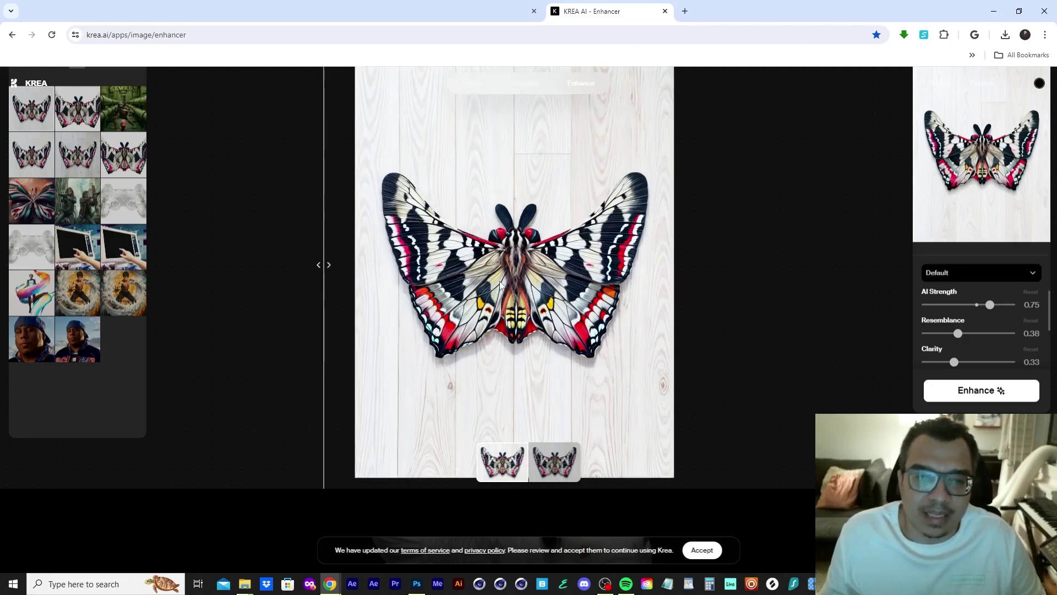
scroll(501, 285, "down", 1)
scroll(502, 284, "up", 1)
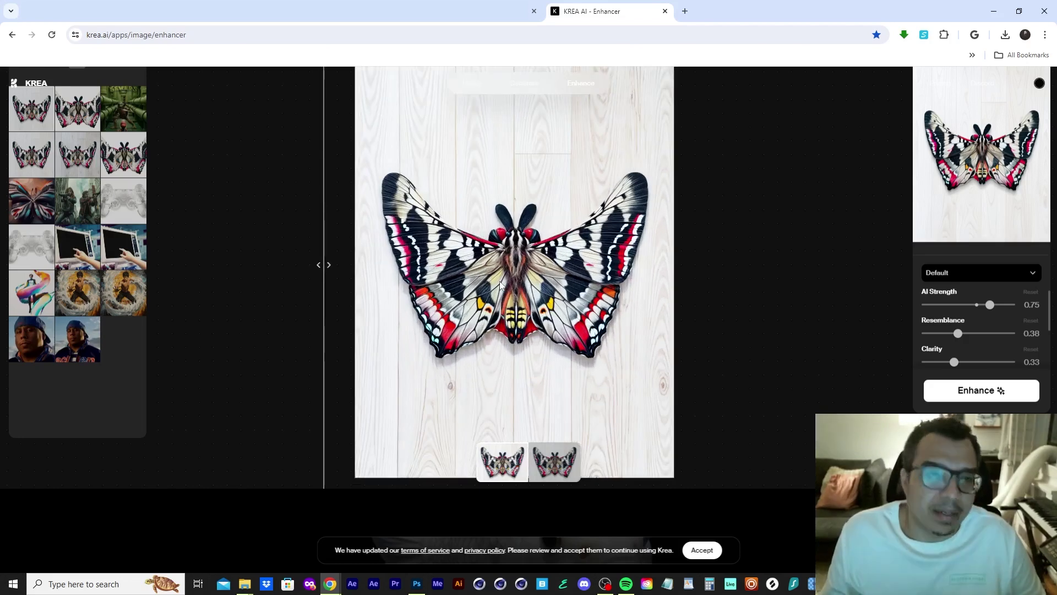
Run Upscayl's 4x upscale of the enhanced butterfly poster from 1536x2048 to 6144x8192
left_click_drag(314, 259, 694, 301)
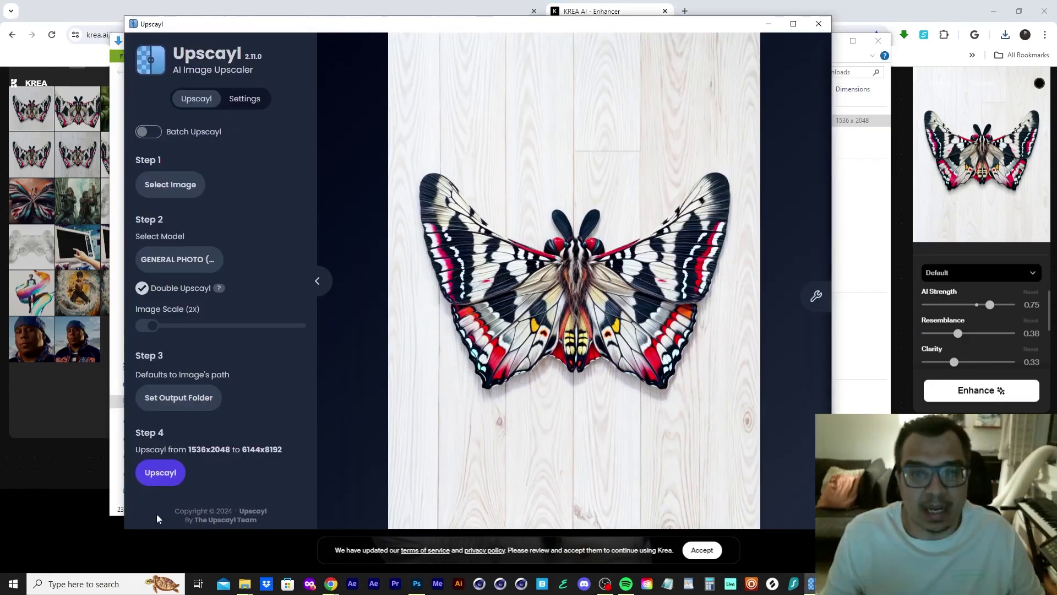
left_click(162, 472)
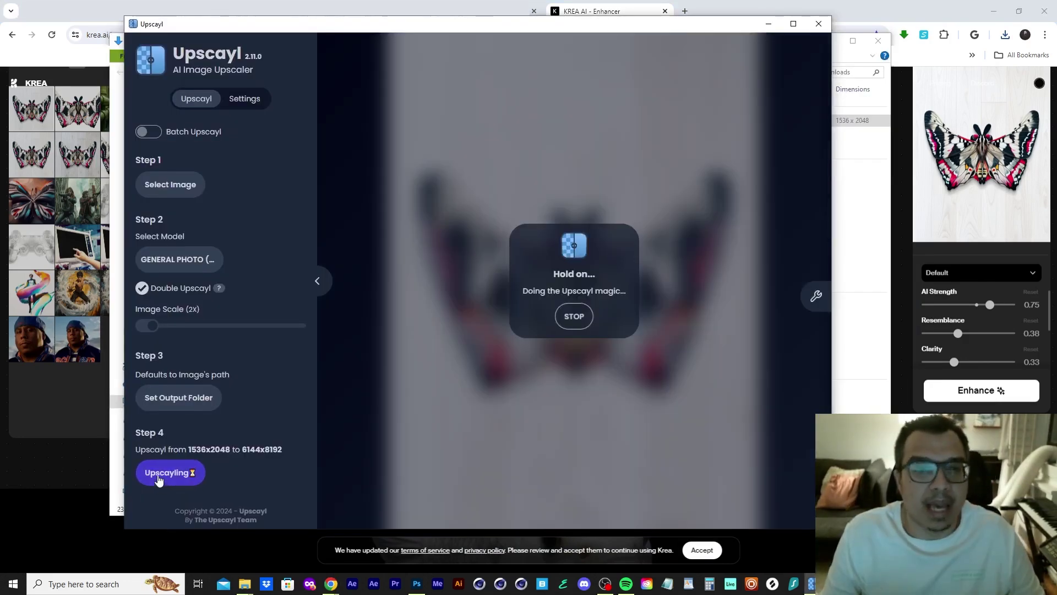
left_click_drag(369, 23, 367, 36)
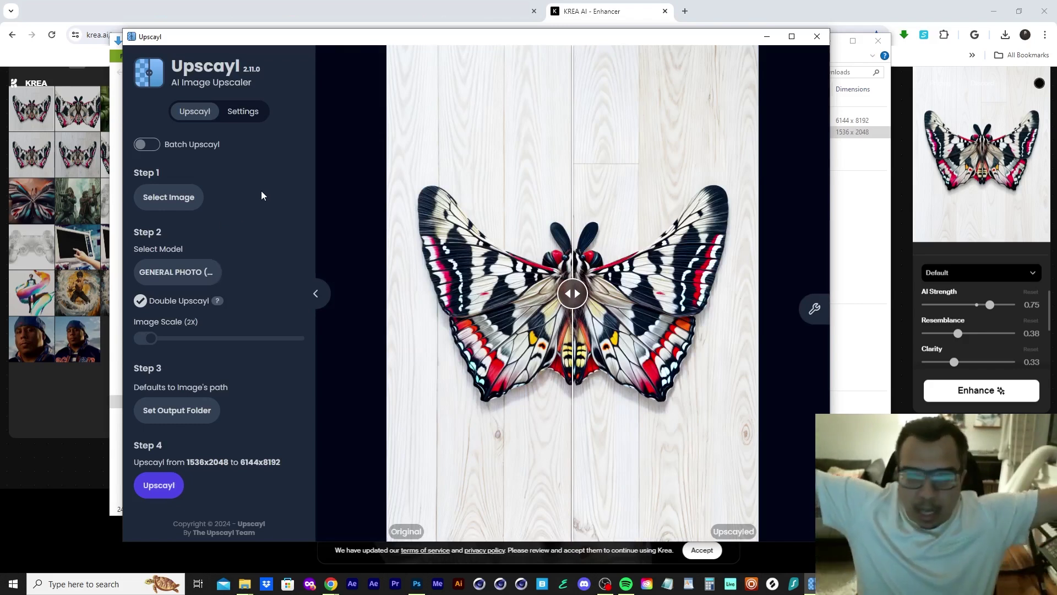
Slide the before/after comparison across, then open the upscaled PNG full-screen
left_click_drag(573, 292, 365, 314)
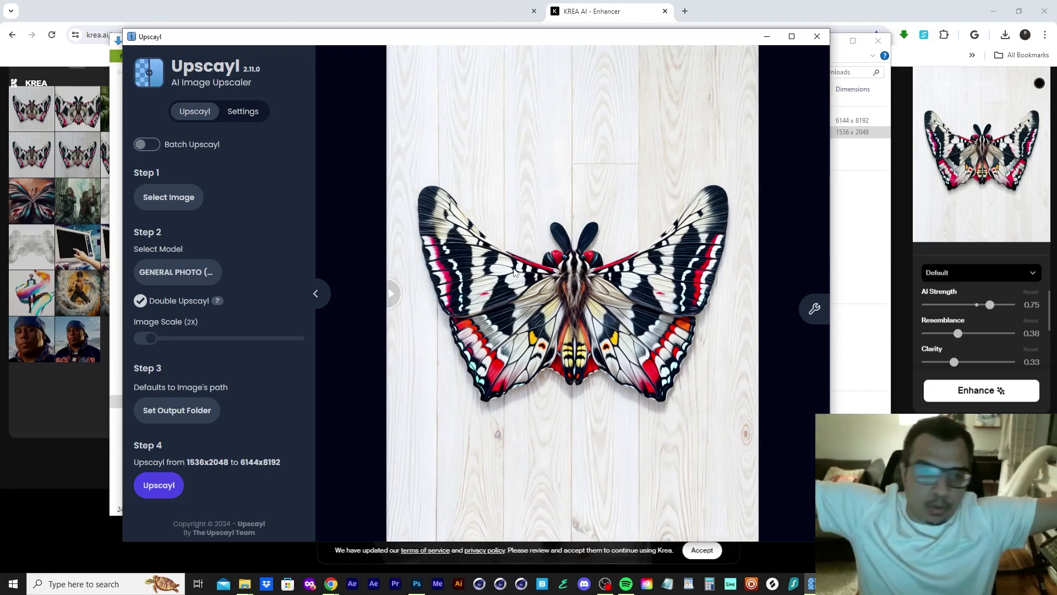
left_click_drag(328, 302, 813, 307)
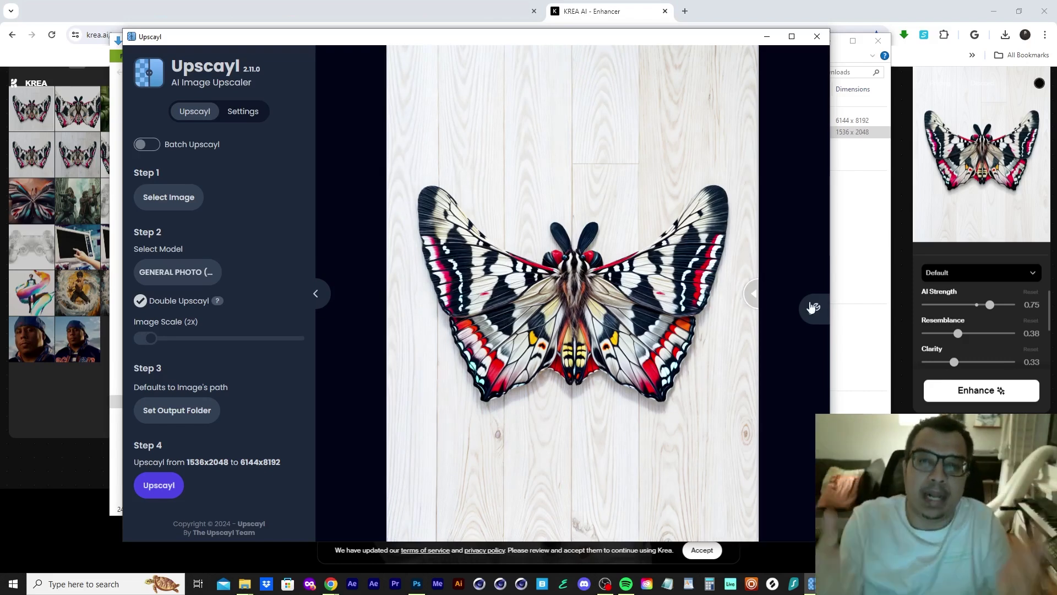
left_click(813, 308)
Zoom into the 6144x8192 image and pan across the wood grain above the butterfly
scroll(501, 282, "up", 3)
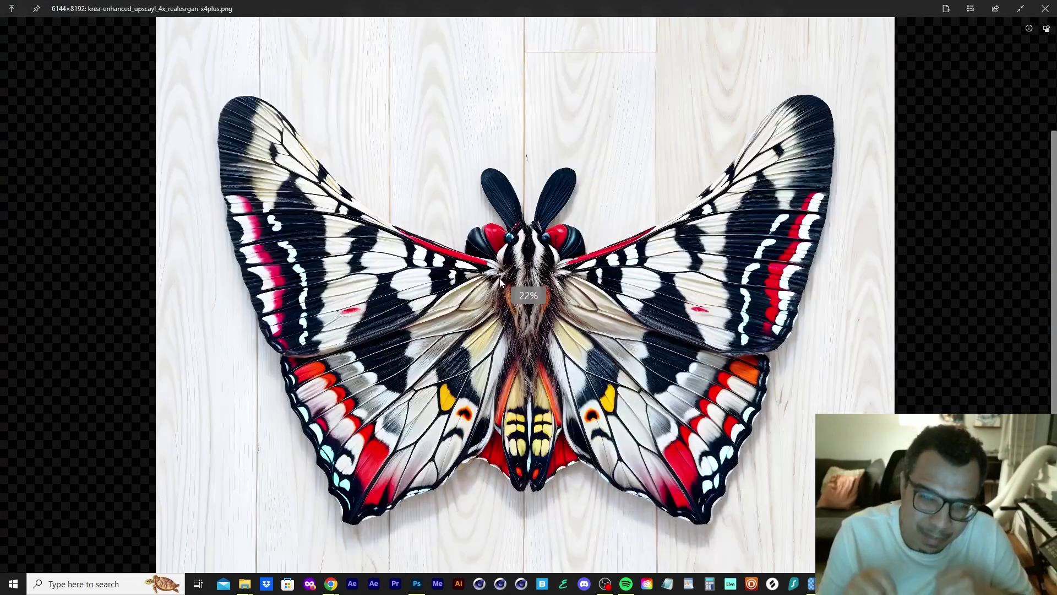
scroll(501, 282, "up", 3)
left_click_drag(457, 223, 470, 371)
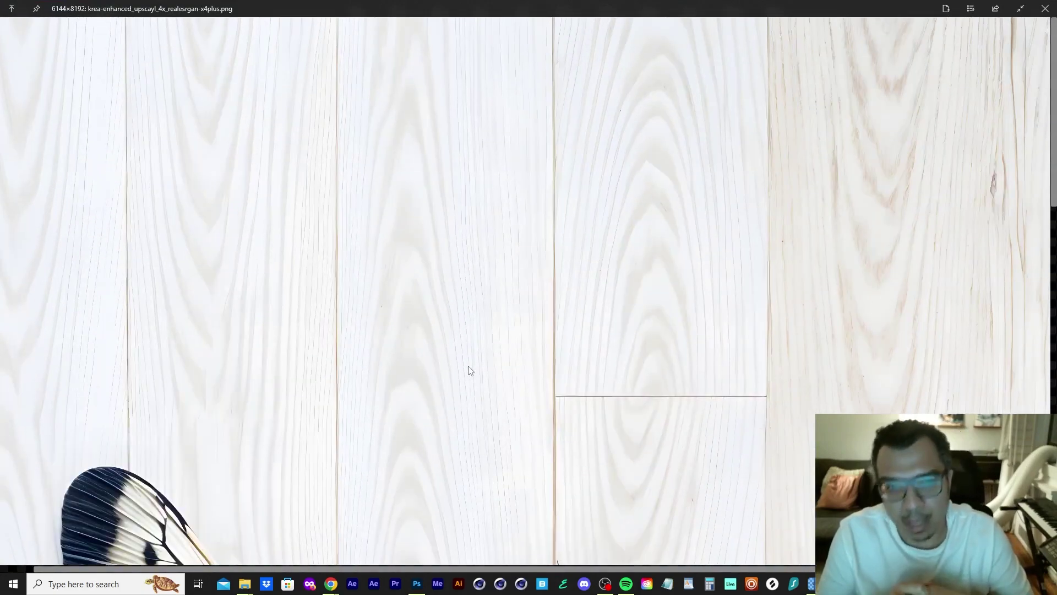
scroll(468, 366, "up", 6)
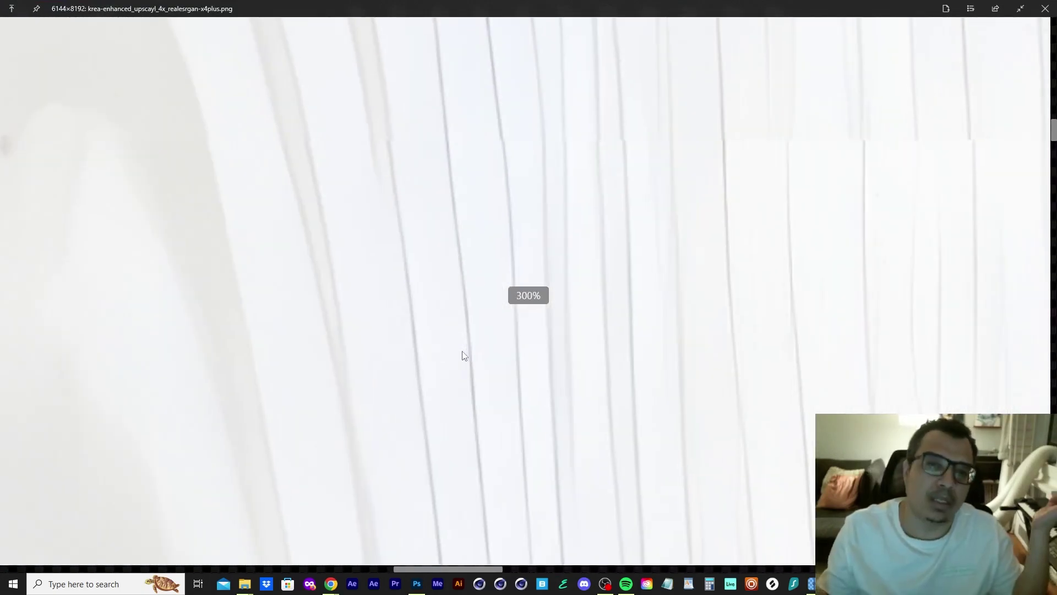
scroll(462, 355, "up", 2)
left_click_drag(484, 404, 439, 328)
Inspect the butterfly's body and lower wings up close, then close the Photos viewer
scroll(355, 211, "down", 2)
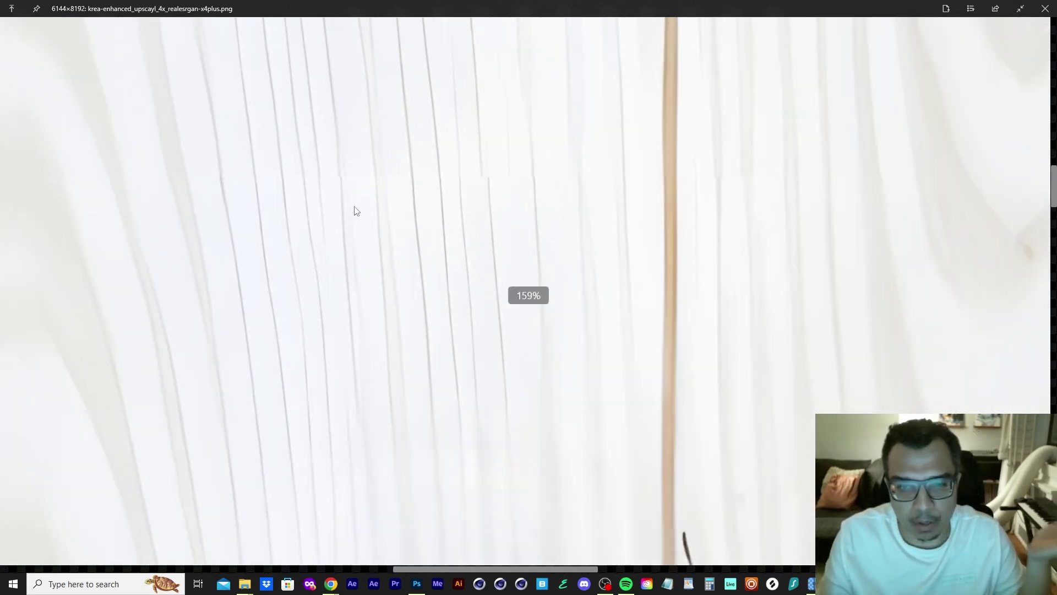
scroll(267, 218, "down", 5)
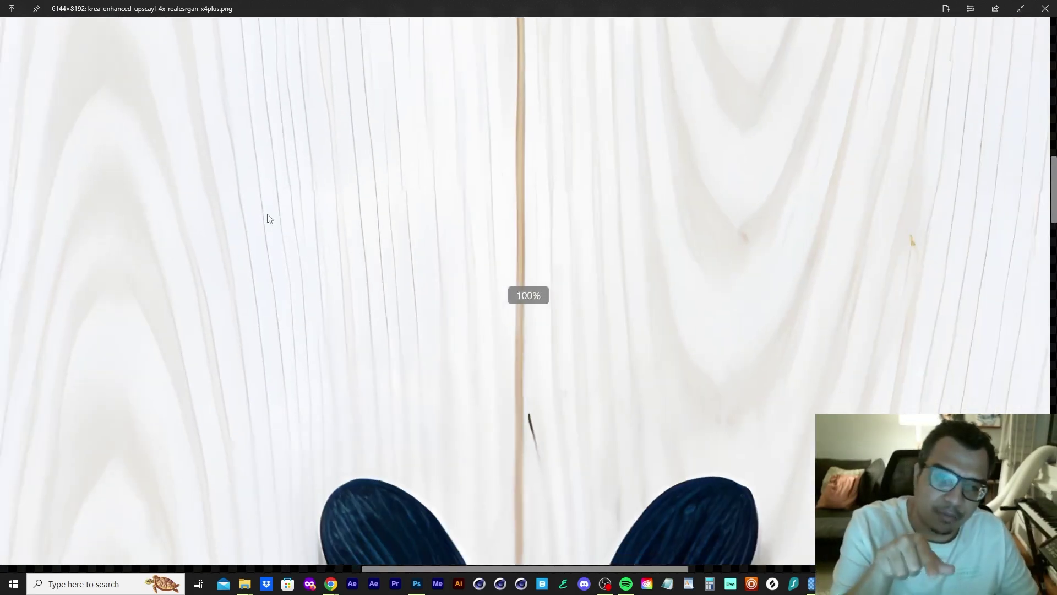
scroll(276, 217, "down", 2)
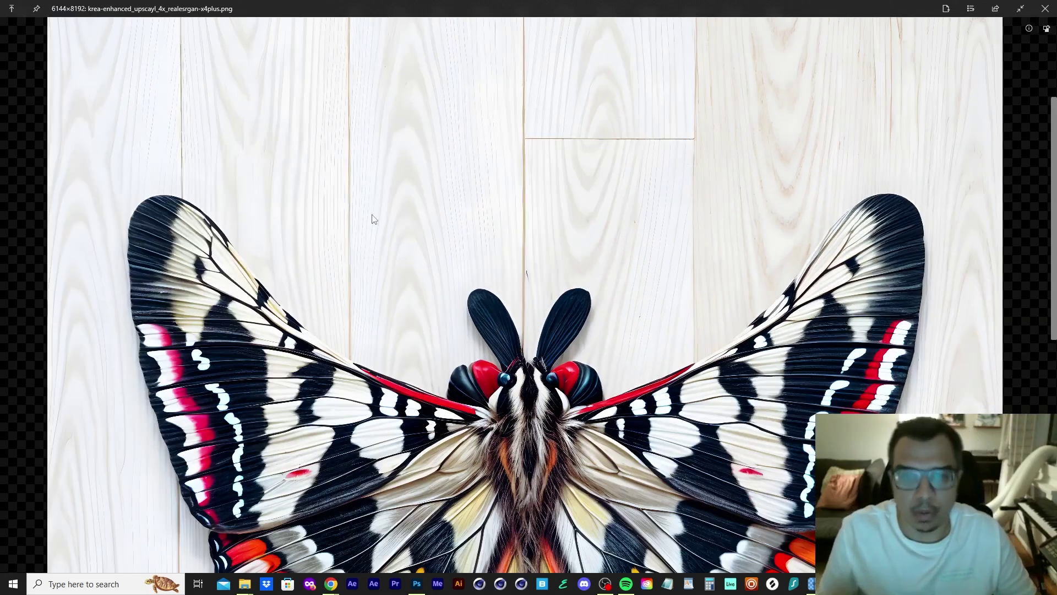
scroll(370, 217, "down", 2)
scroll(475, 313, "up", 5)
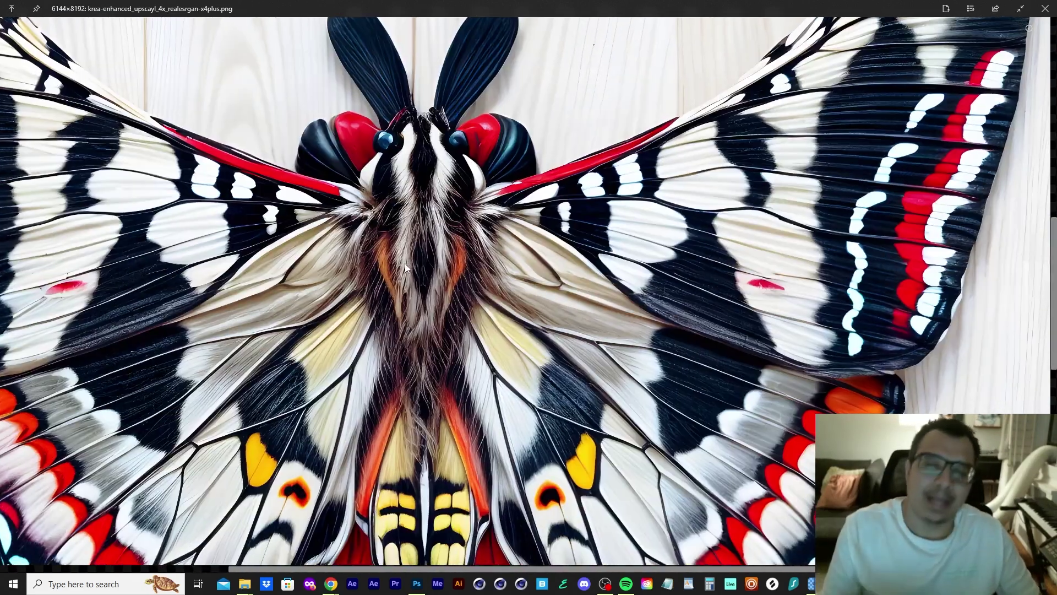
left_click_drag(405, 267, 390, 95)
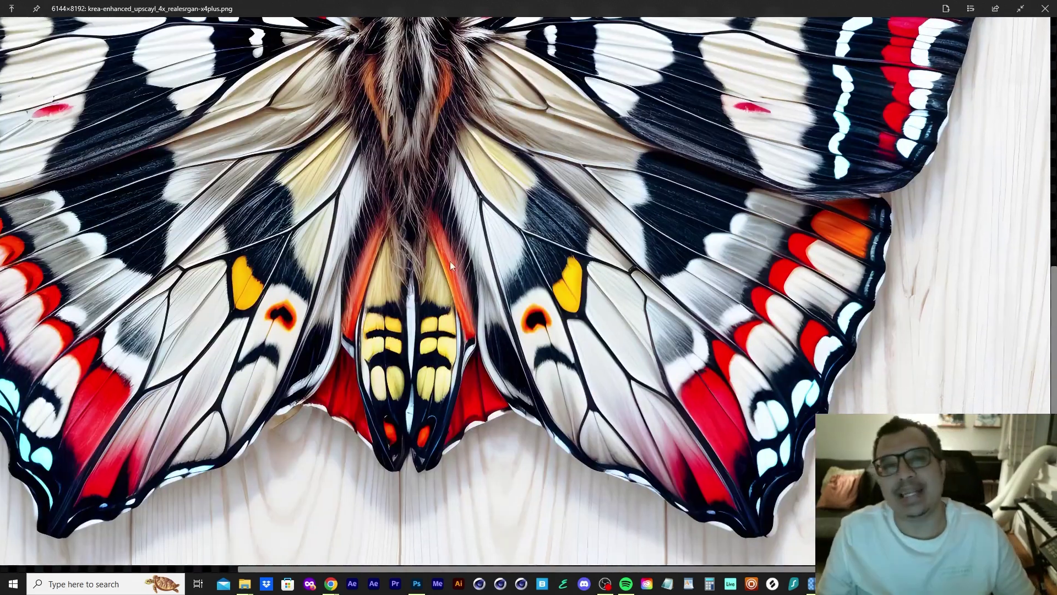
scroll(505, 287, "up", 3)
scroll(358, 263, "down", 6)
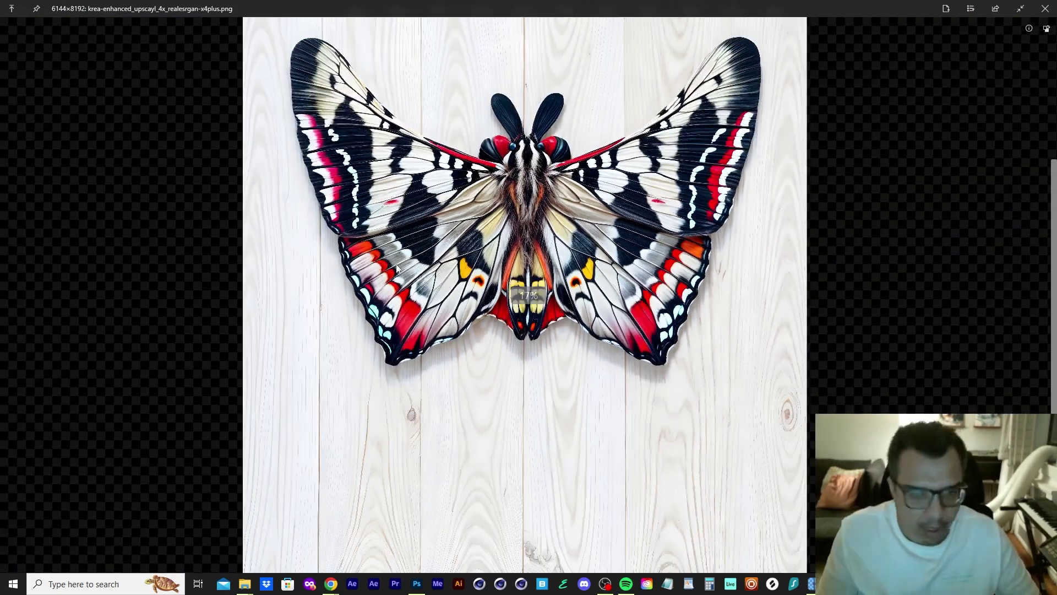
scroll(405, 269, "up", 2)
scroll(500, 241, "down", 3)
scroll(494, 295, "up", 5)
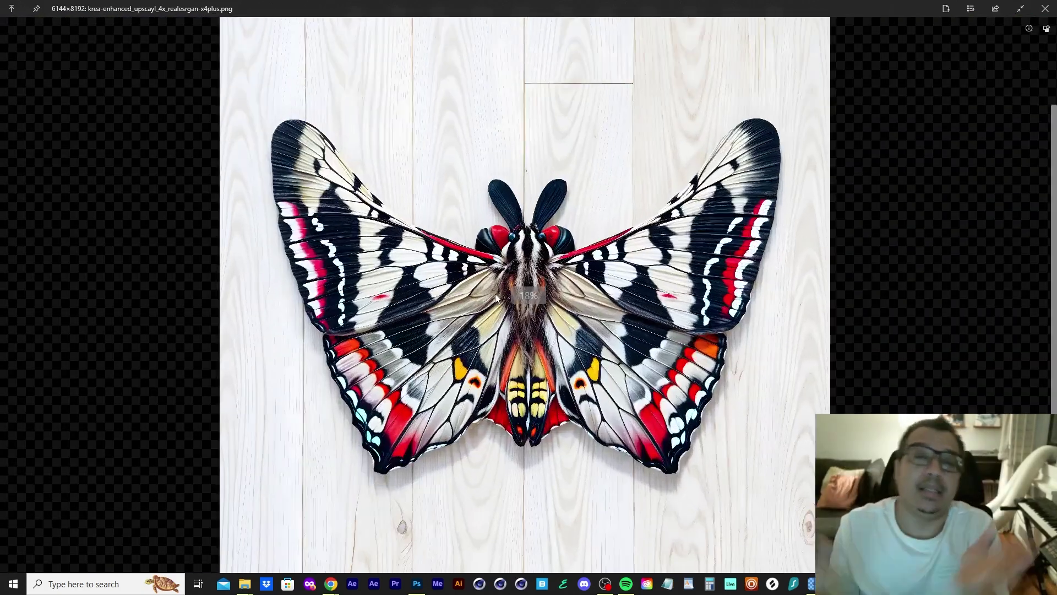
scroll(494, 296, "up", 2)
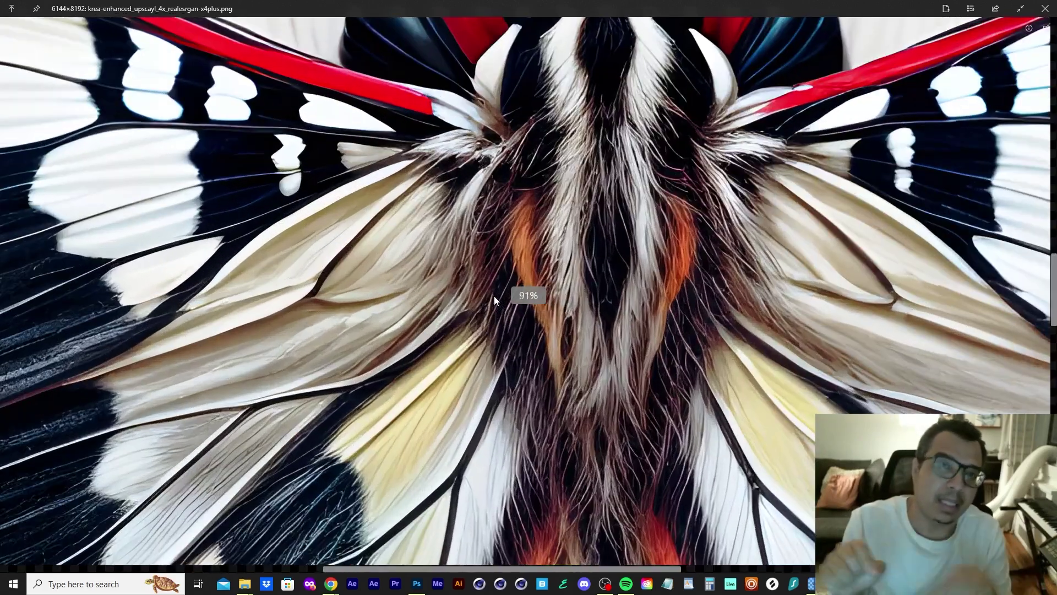
scroll(526, 288, "down", 1)
scroll(526, 294, "down", 5)
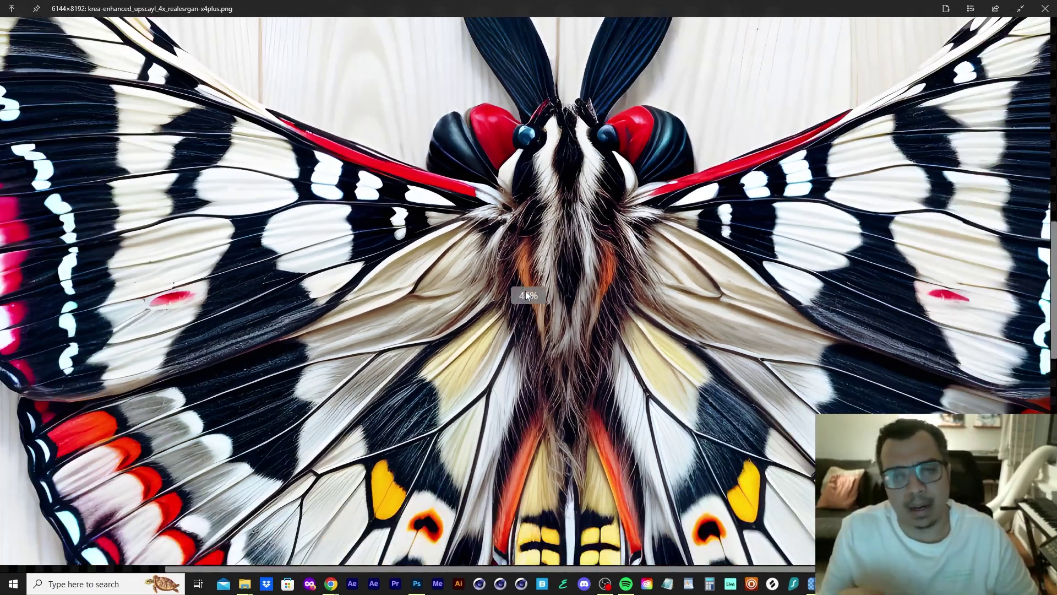
scroll(525, 291, "down", 2)
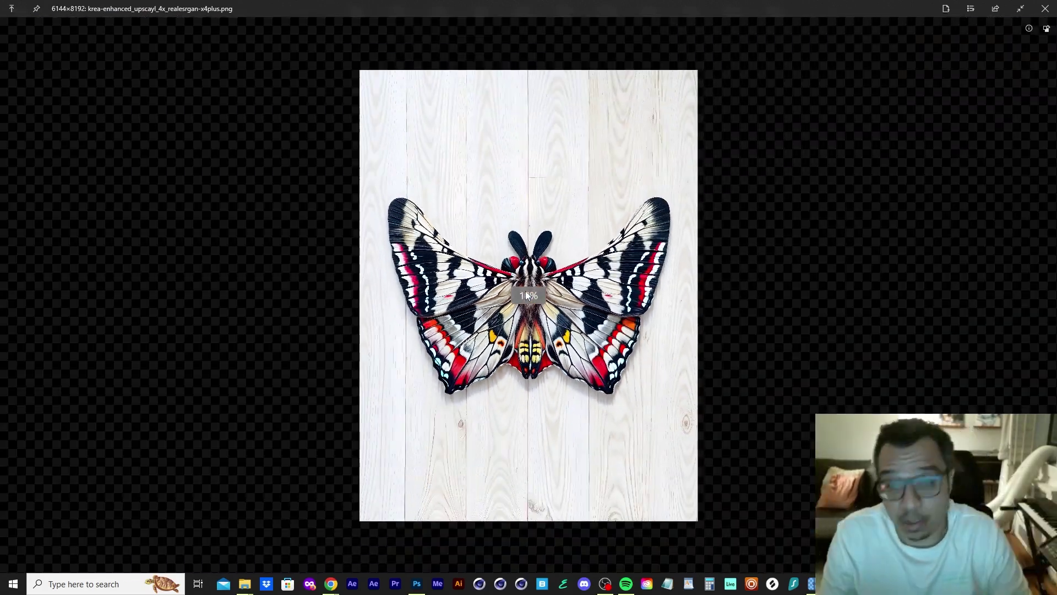
scroll(525, 290, "up", 2)
key("Escape")
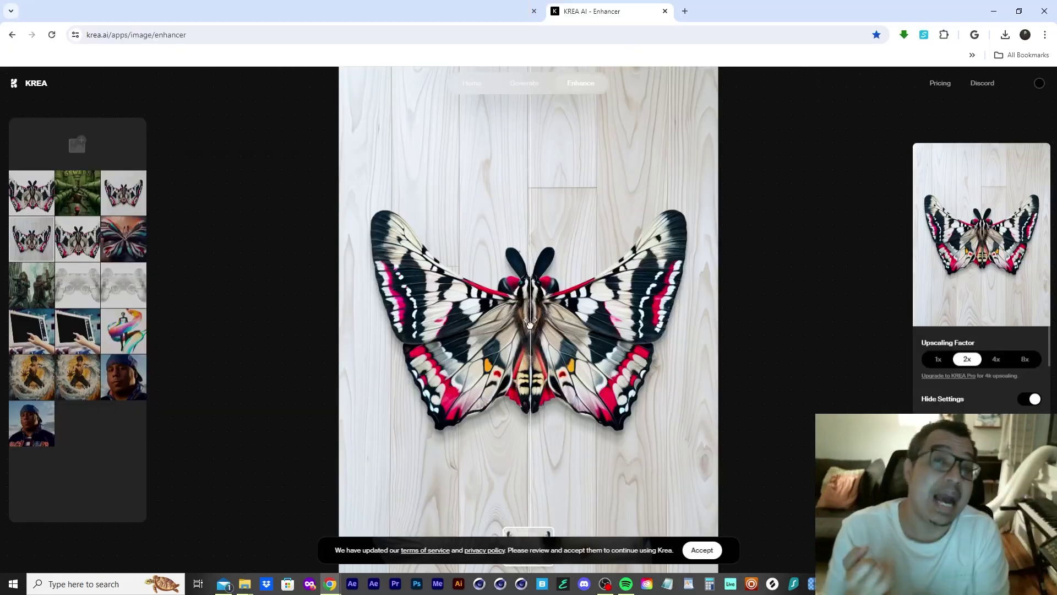
Drag Upscayl's divider to each edge, comparing the original white-background butterfly with the upscale
left_click(77, 239)
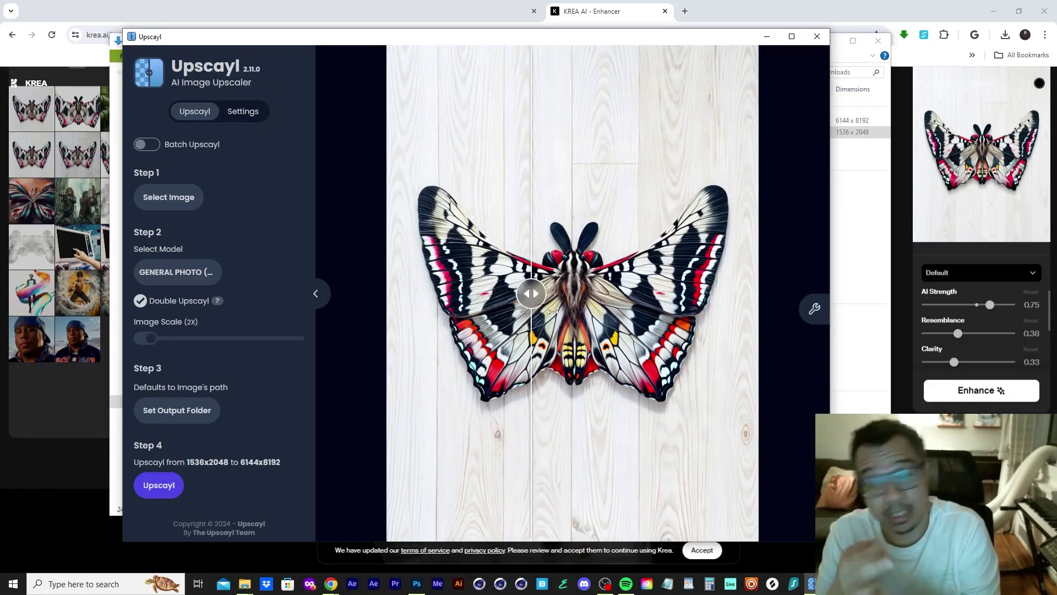
left_click_drag(655, 311, 391, 293)
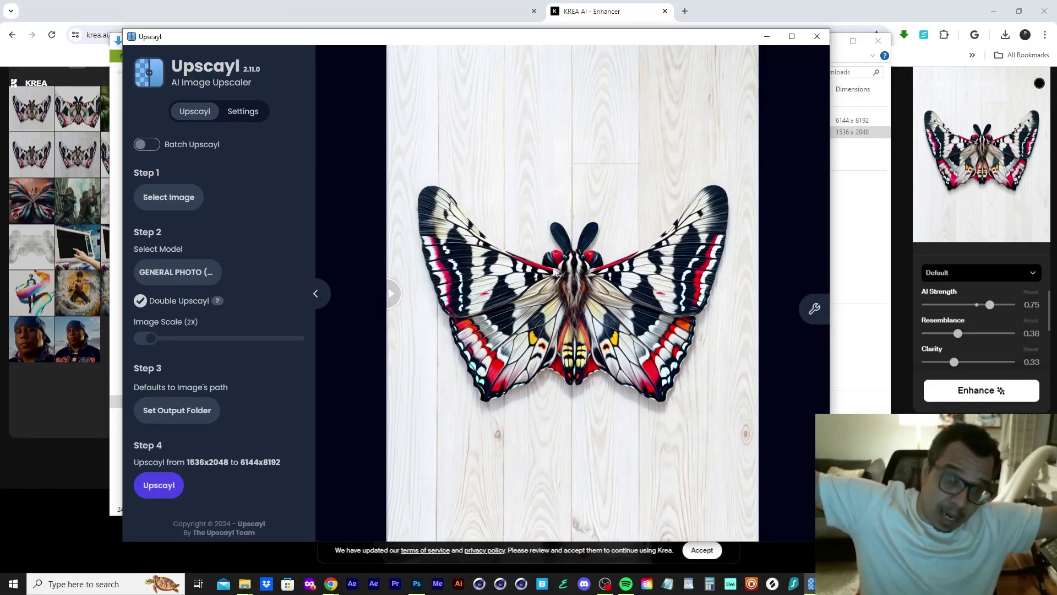
left_click_drag(533, 275, 755, 293)
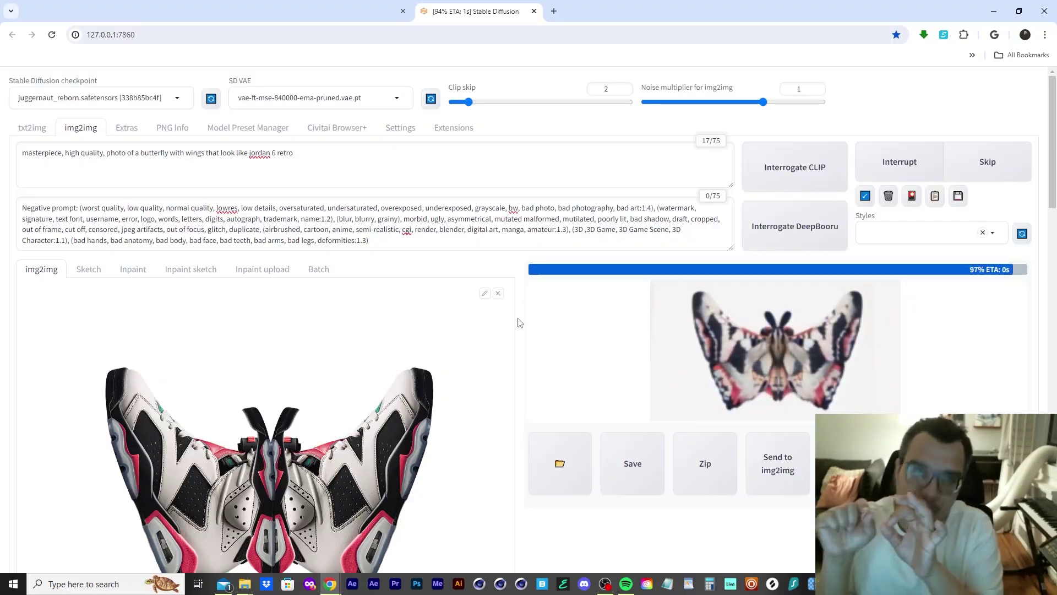
Flip through the sneaker input and the generated butterflies in the full-screen lightbox
left_click(594, 326)
key("Right")
key("Right")
key("Right")
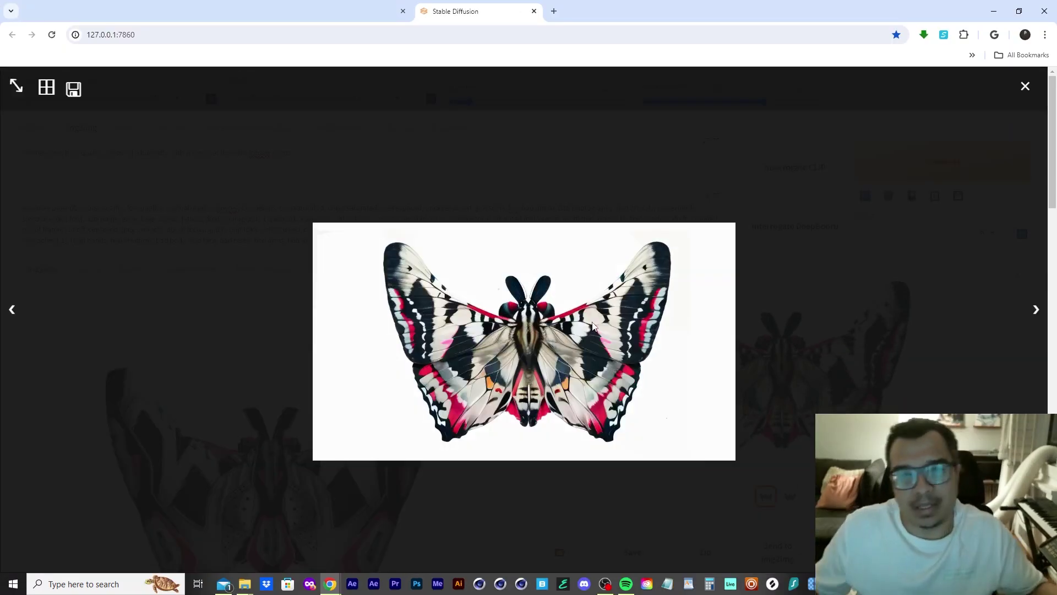
key("Right")
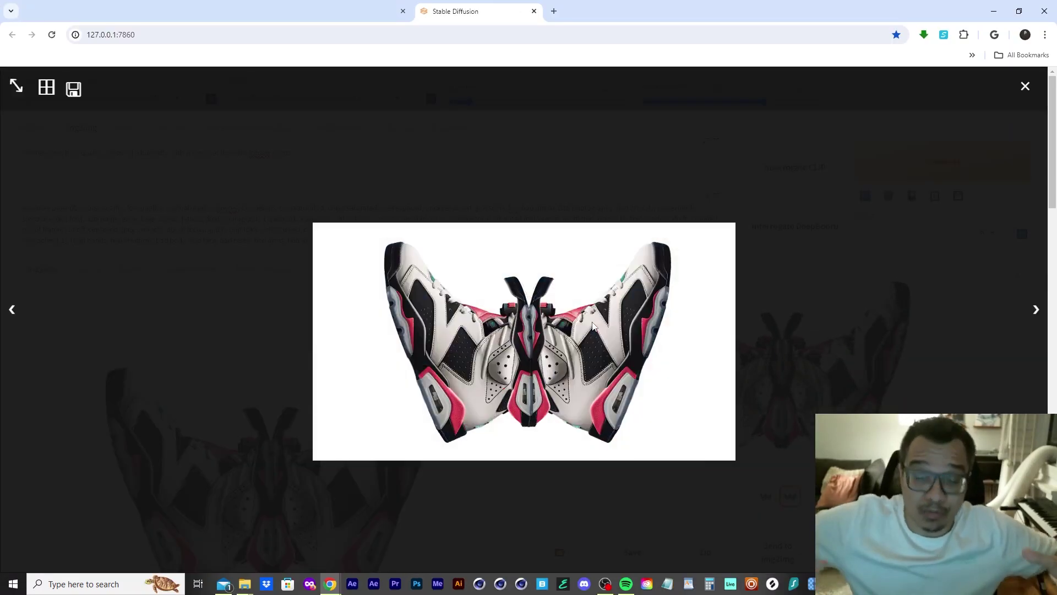
key("Right")
key("Right")
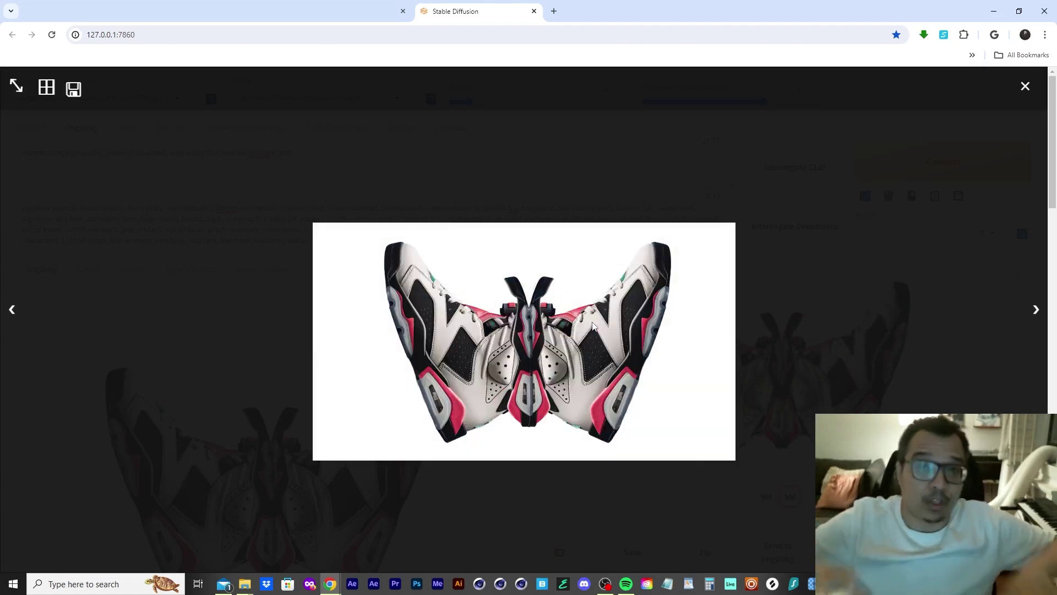
key("Right")
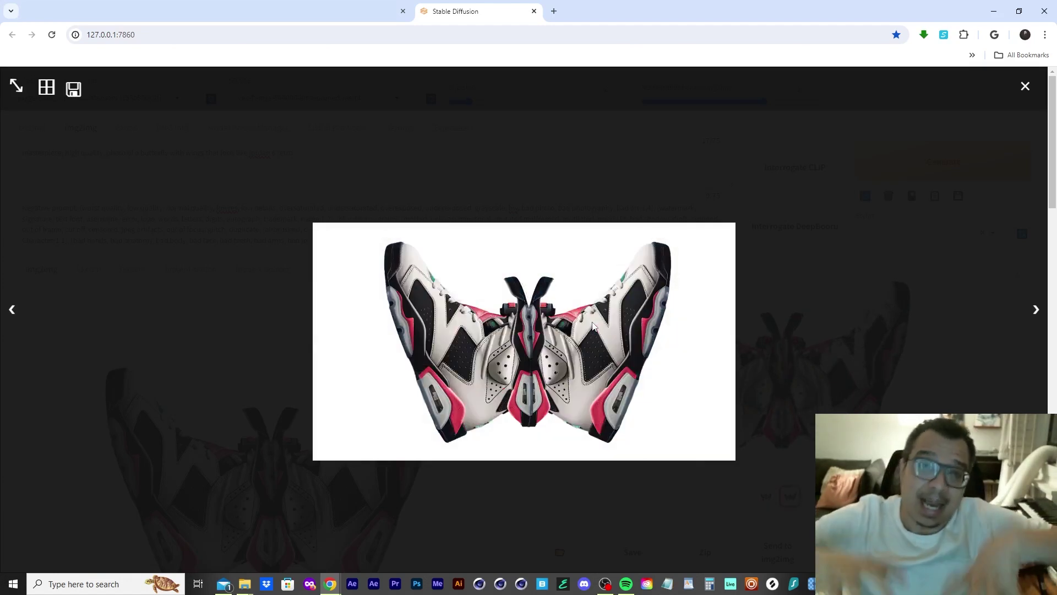
key("Right")
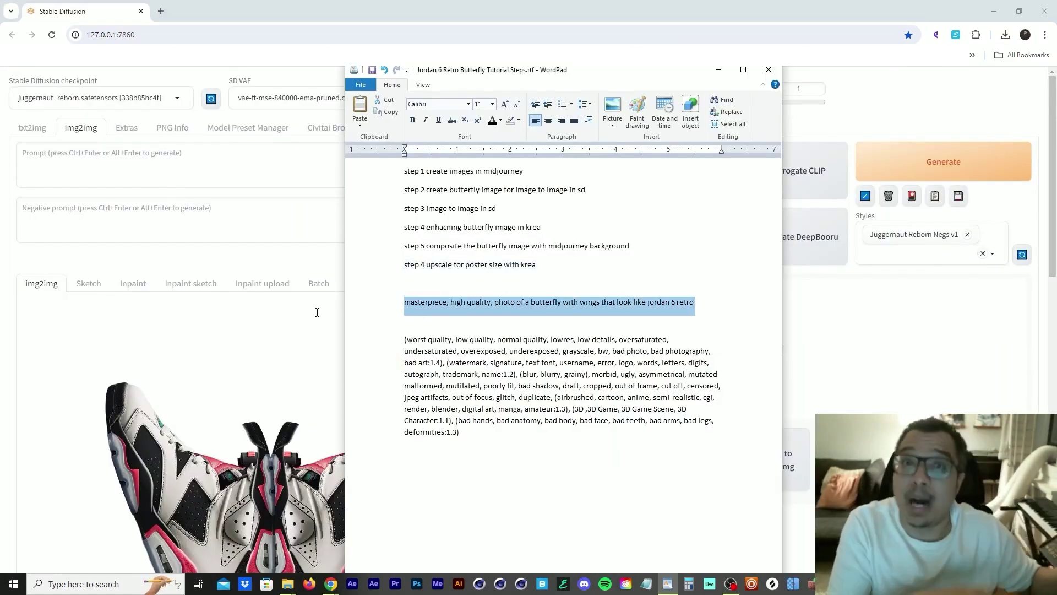
Set the Jordan 6 butterfly prompt and negative prompt, lower denoising strength to 0.2, and review results
left_click(163, 167)
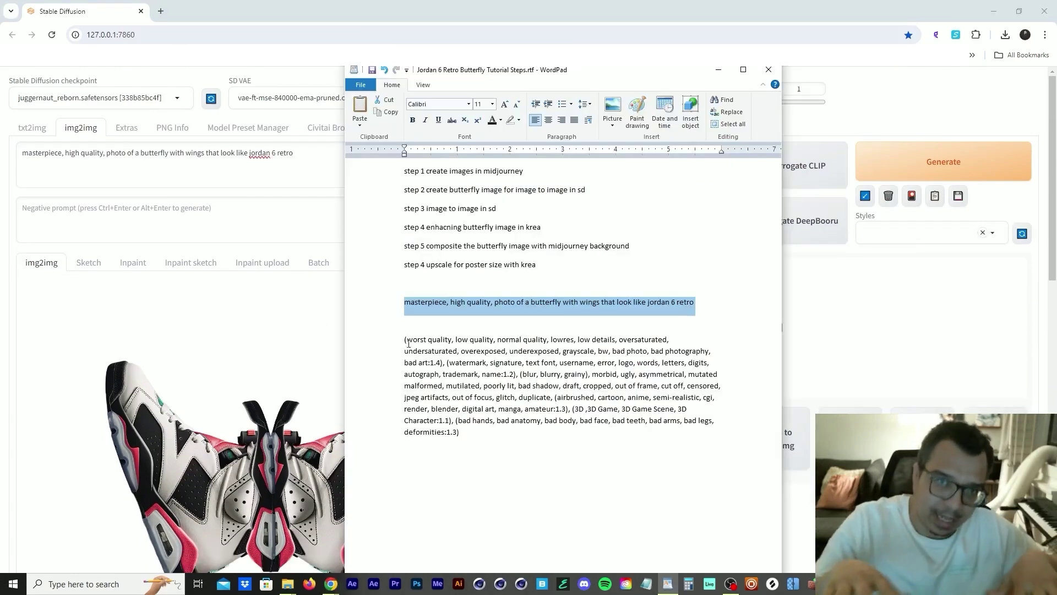
left_click_drag(397, 341, 536, 436)
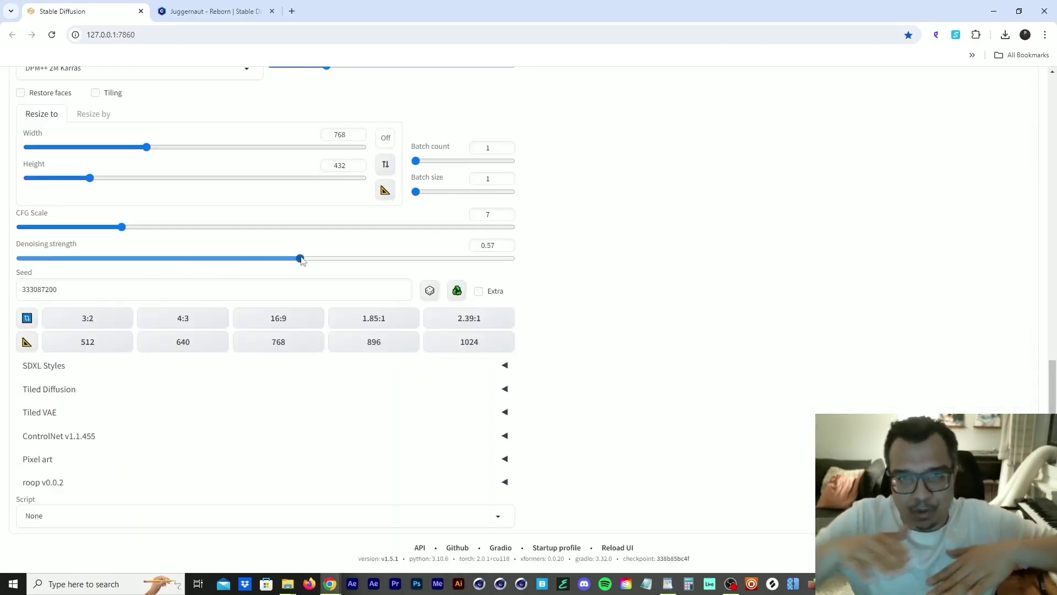
left_click_drag(302, 259, 119, 258)
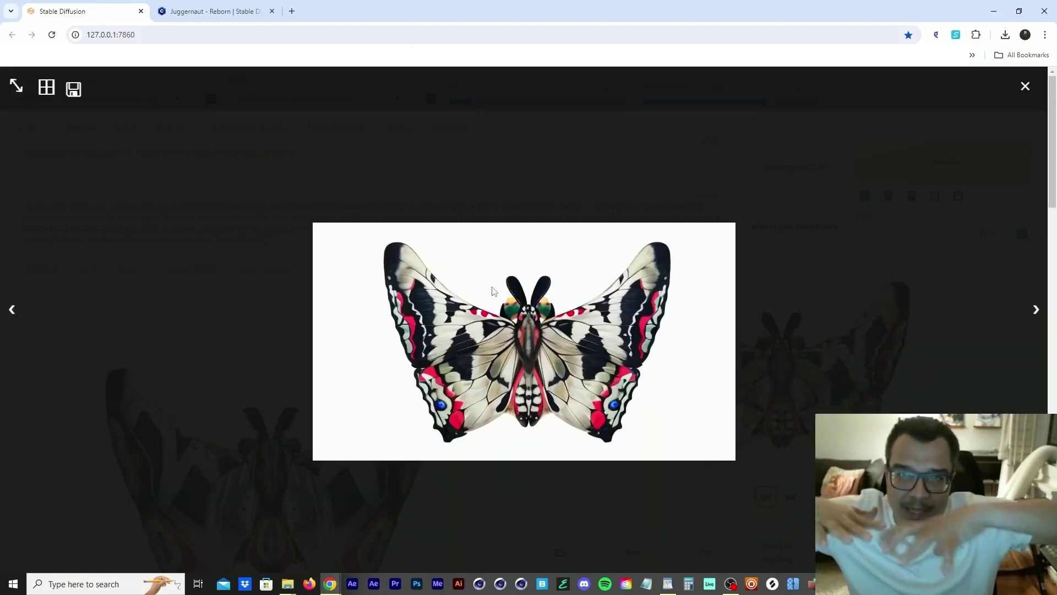
key("Right")
key("Right")
key("Right")
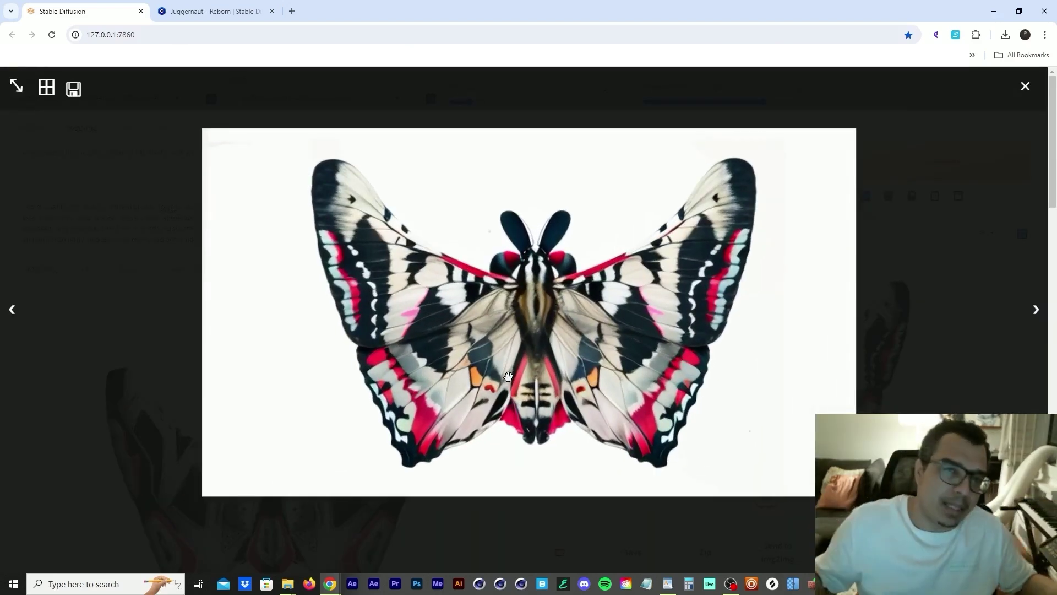